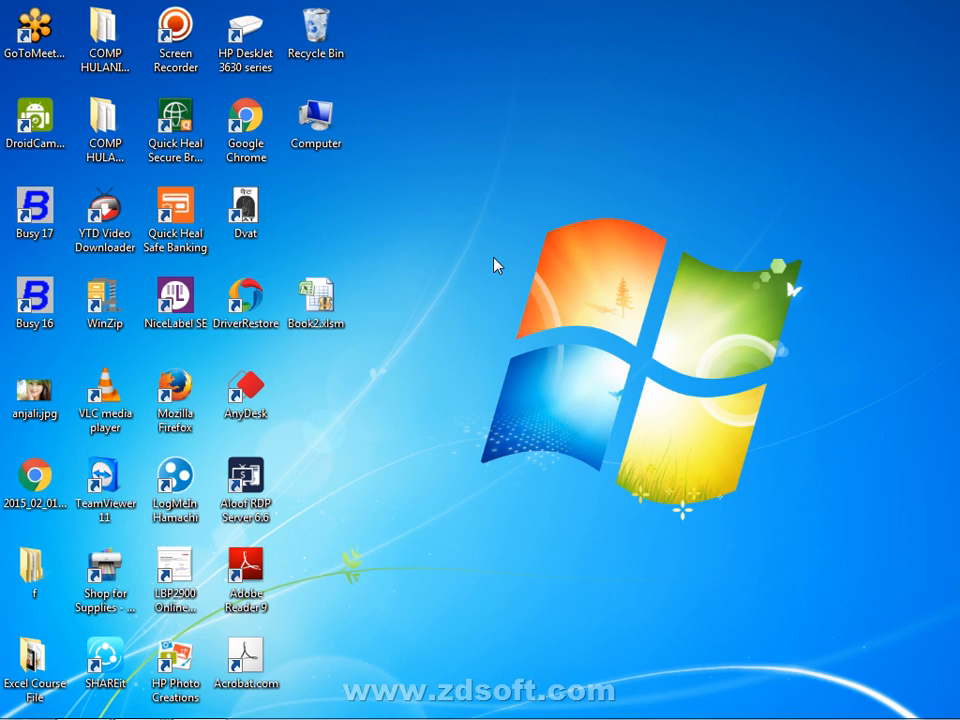
- Drag the Busy 17 shortcut, then Busy 16 beside it, to the desktop's right side
drag(34, 208, 822, 214)
drag(34, 295, 880, 228)
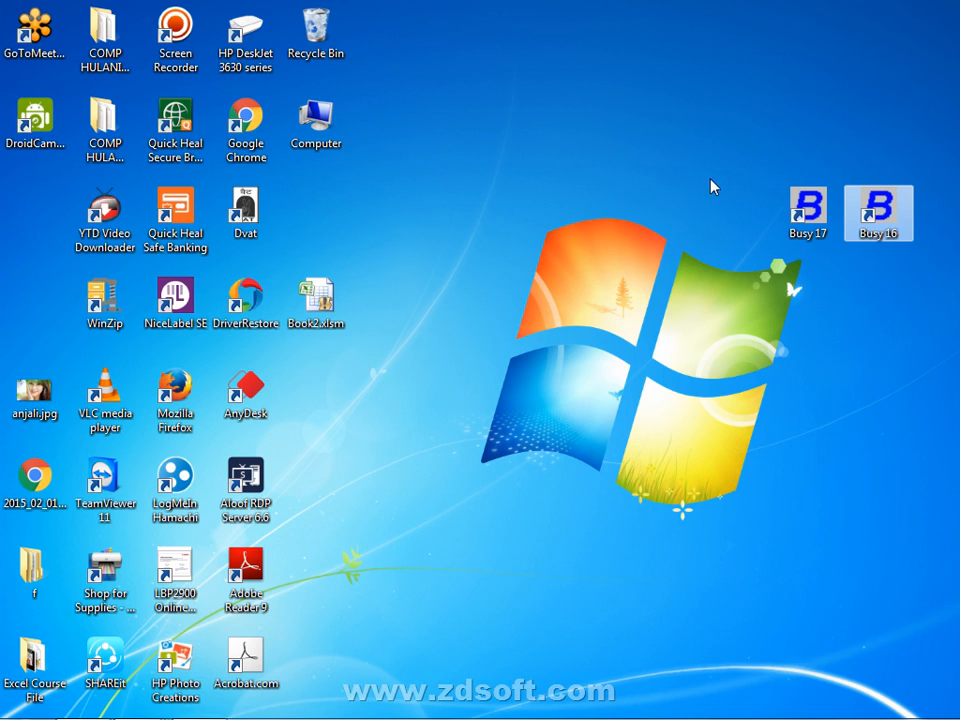
drag(710, 177, 567, 267)
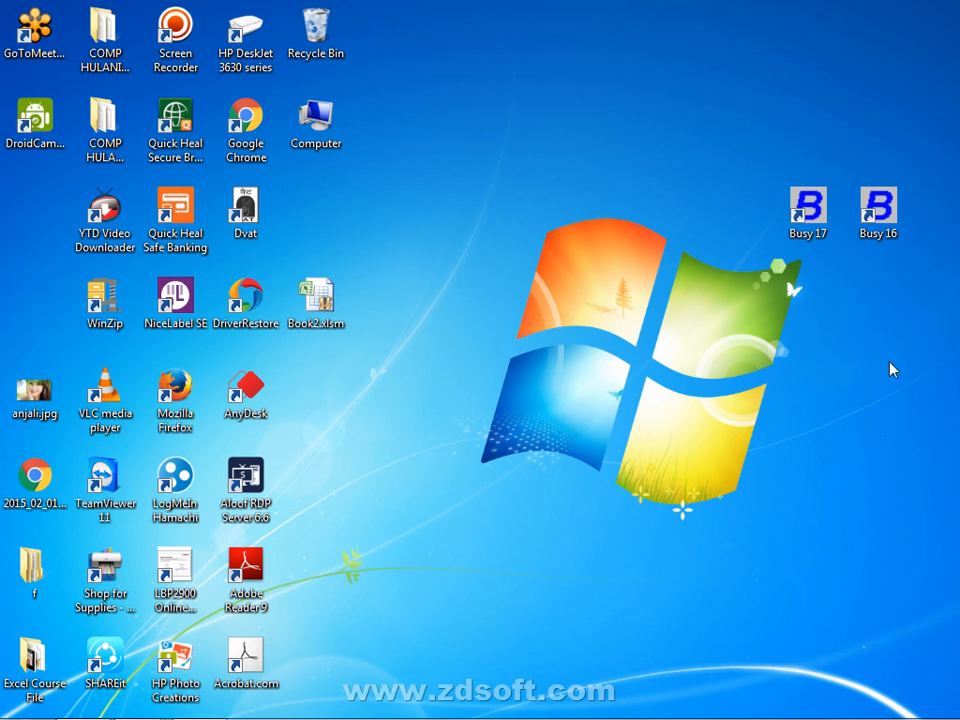
drag(714, 190, 910, 245)
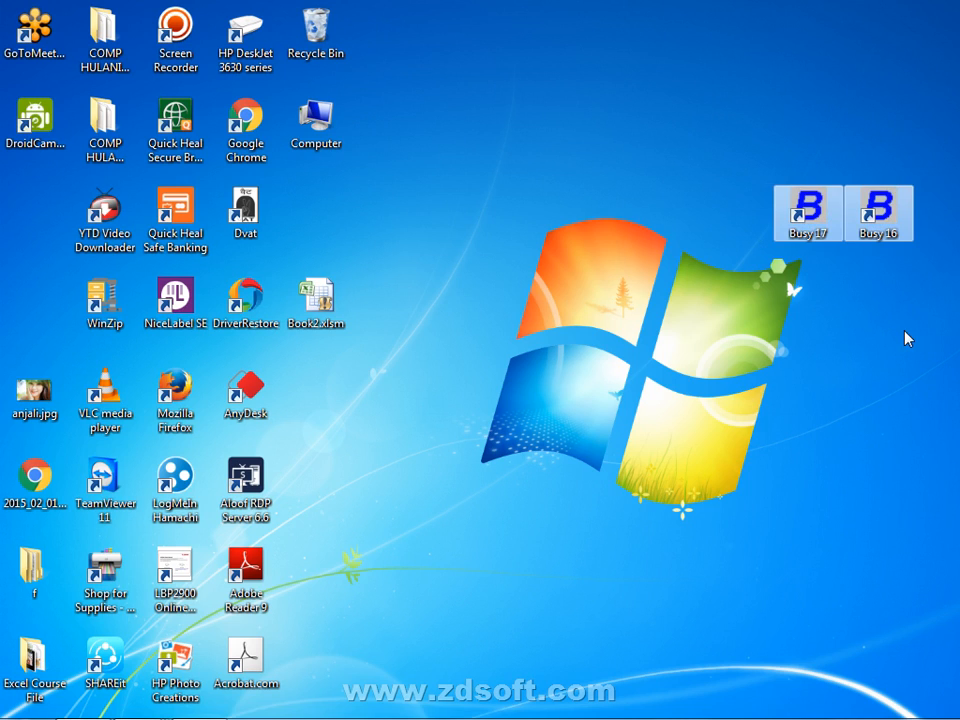
click(907, 338)
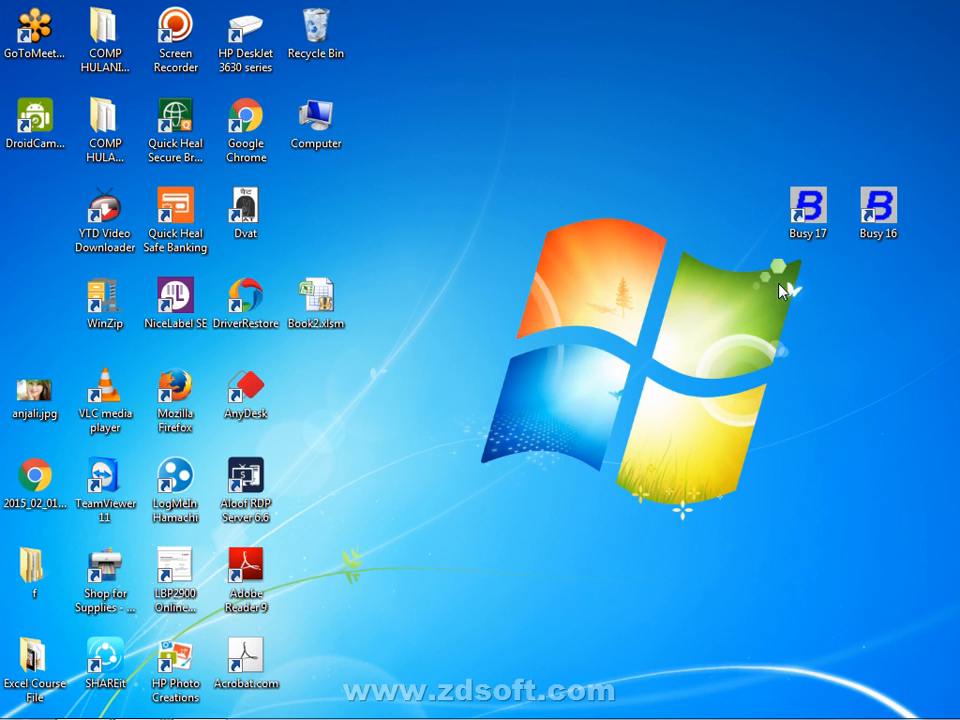
drag(707, 186, 790, 378)
drag(750, 226, 793, 290)
click(653, 120)
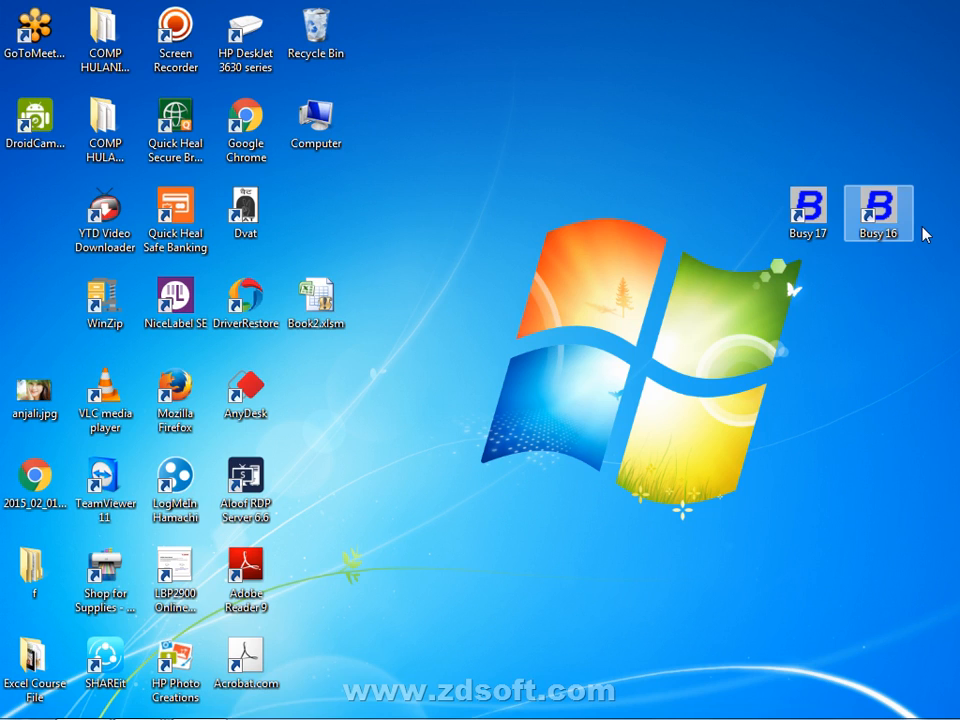
drag(957, 226, 726, 153)
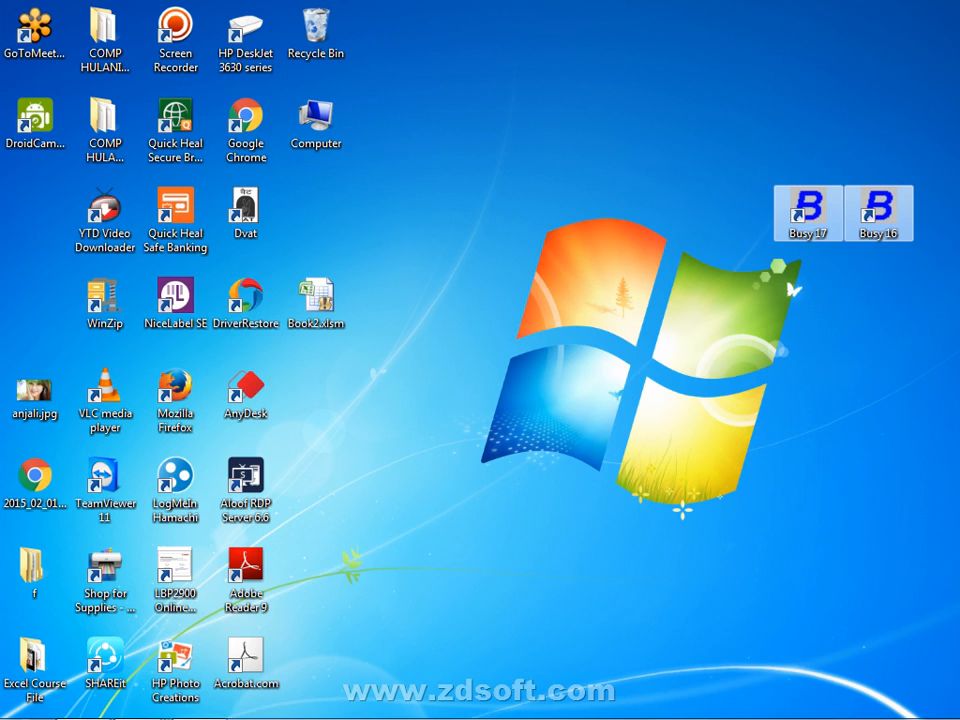
click(932, 305)
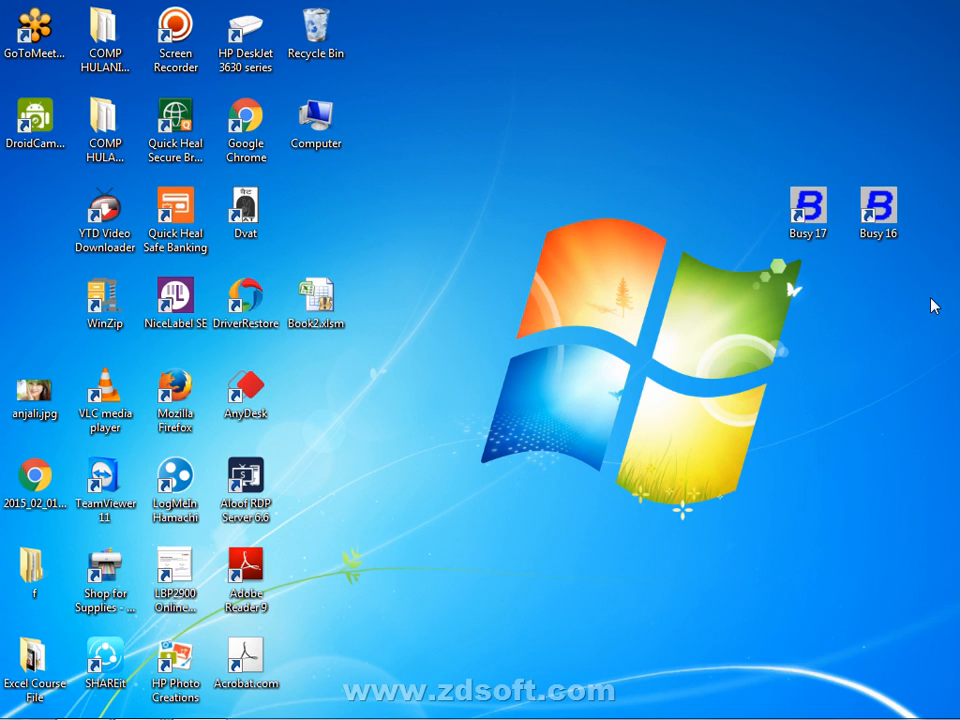
- Move Busy 16 and Busy 17 up to the top-right corner, then open the Start menu
drag(878, 208, 935, 118)
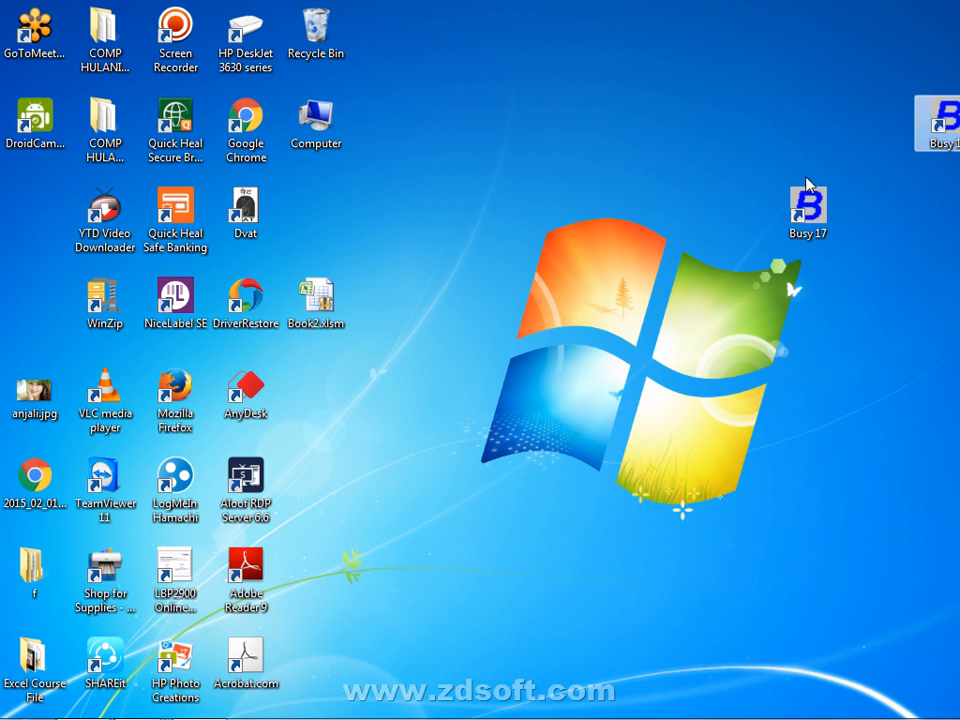
drag(808, 188, 837, 135)
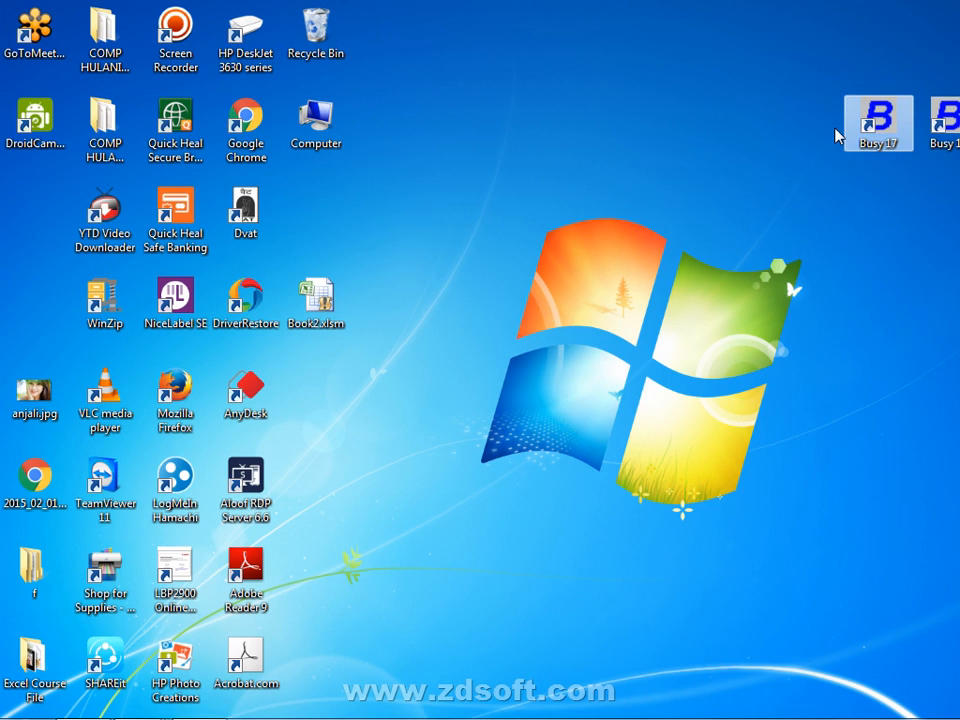
click(924, 208)
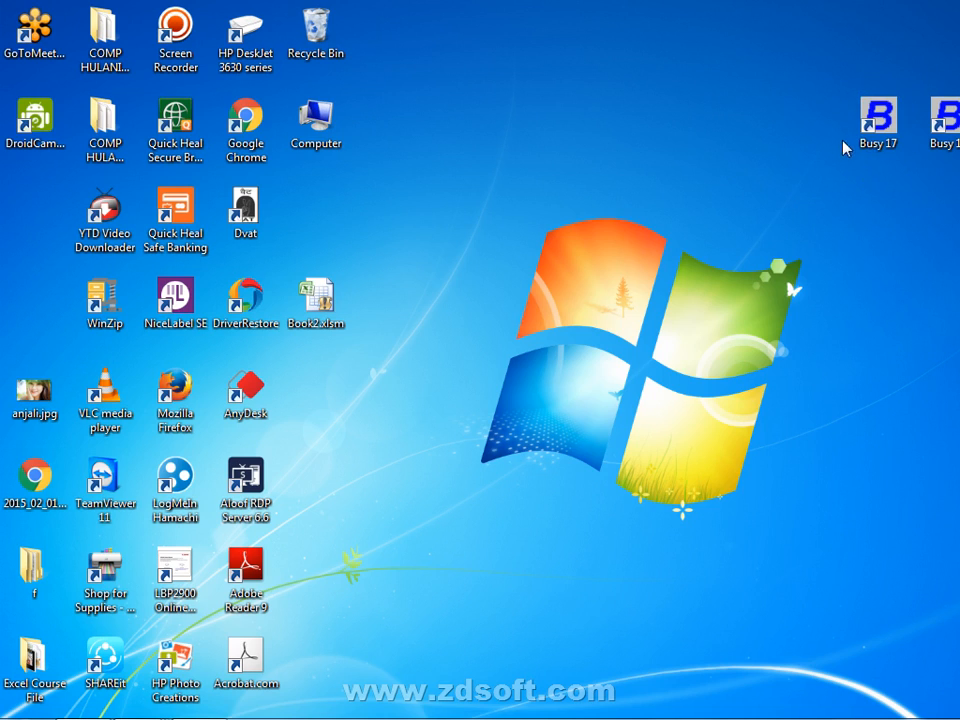
drag(868, 125, 955, 150)
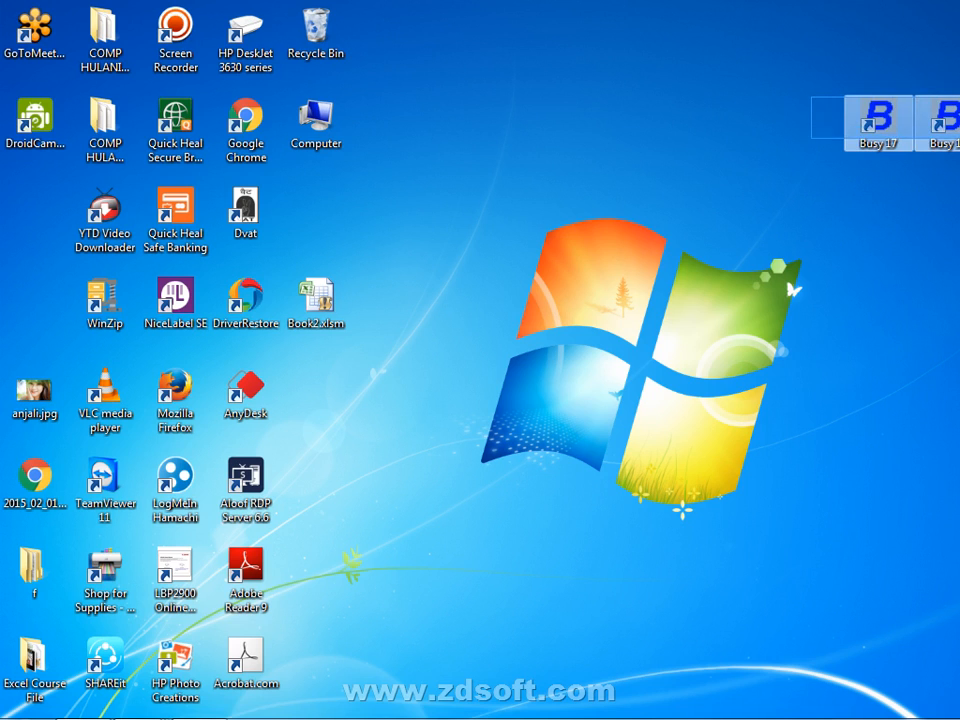
click(884, 274)
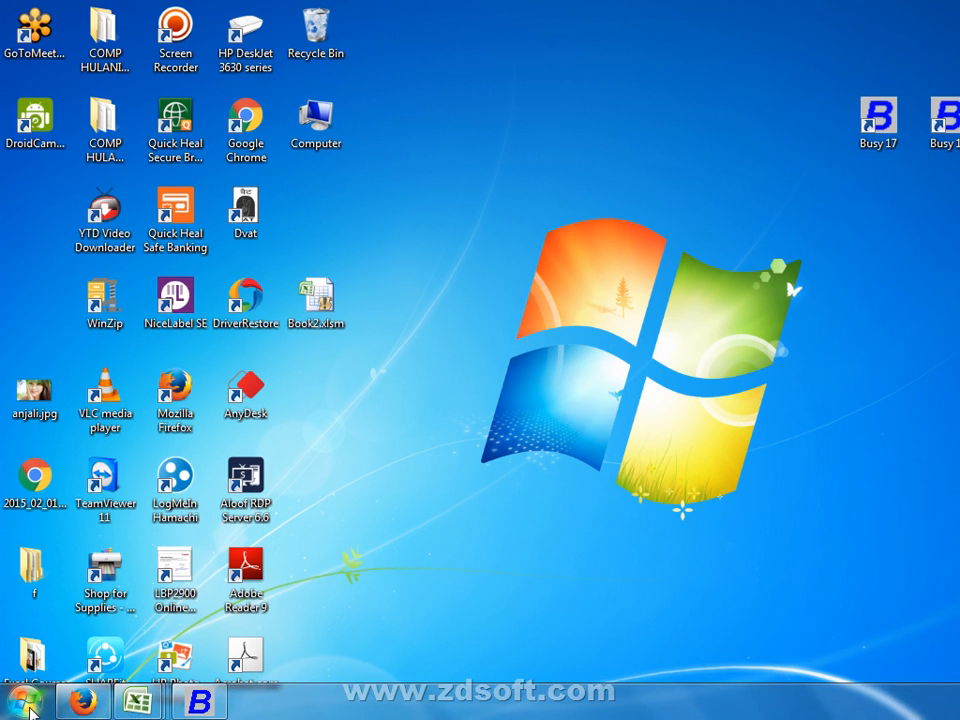
click(28, 704)
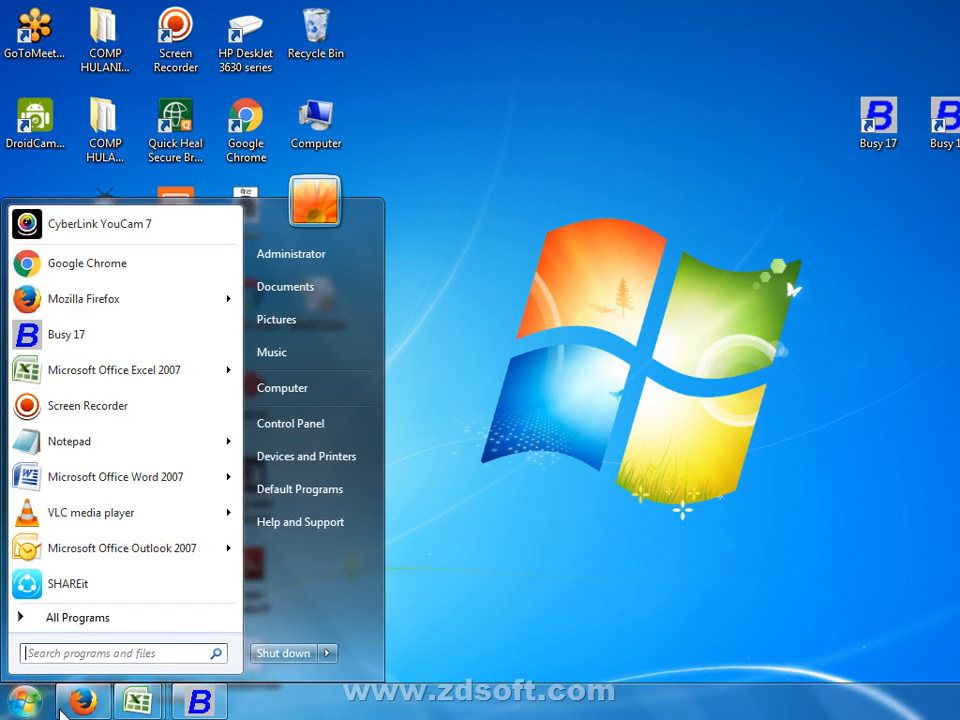
- Open Control Panel, briefly view it as Small icons, then return to Category view
click(341, 437)
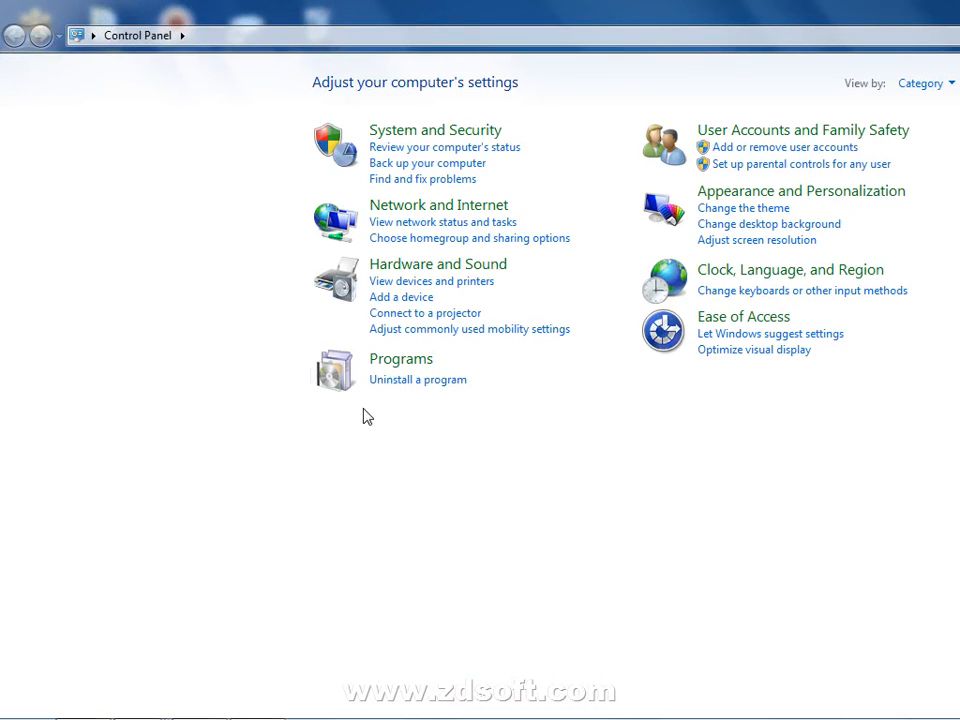
click(944, 84)
click(942, 156)
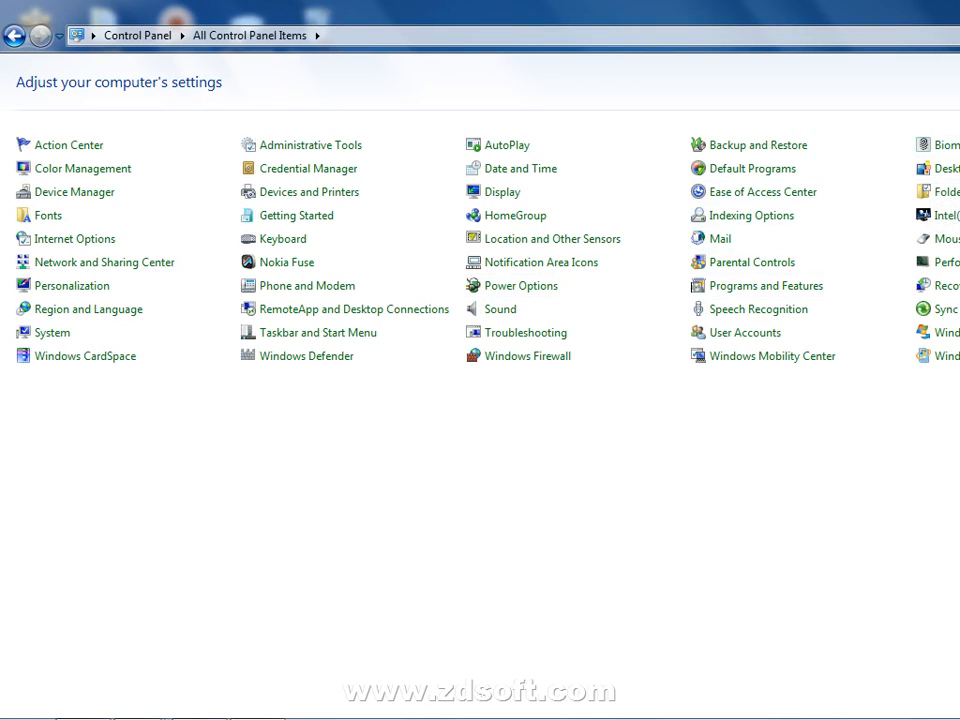
key(alt+Left)
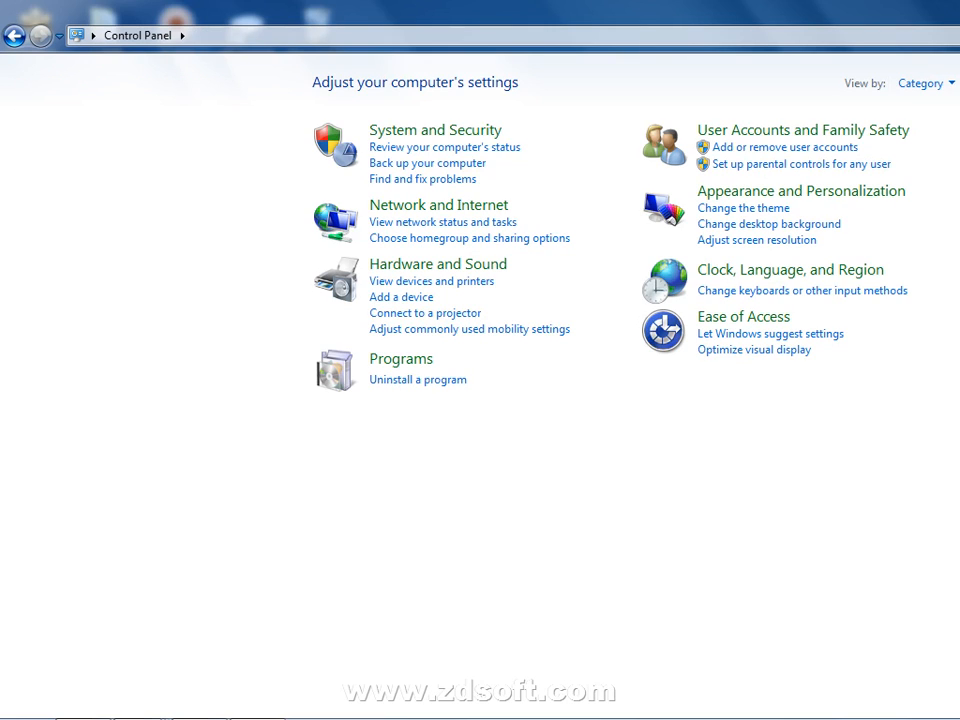
- Open Uninstall a program, select Busy 16 (Rel 6.5) in the list, then close the window
click(411, 382)
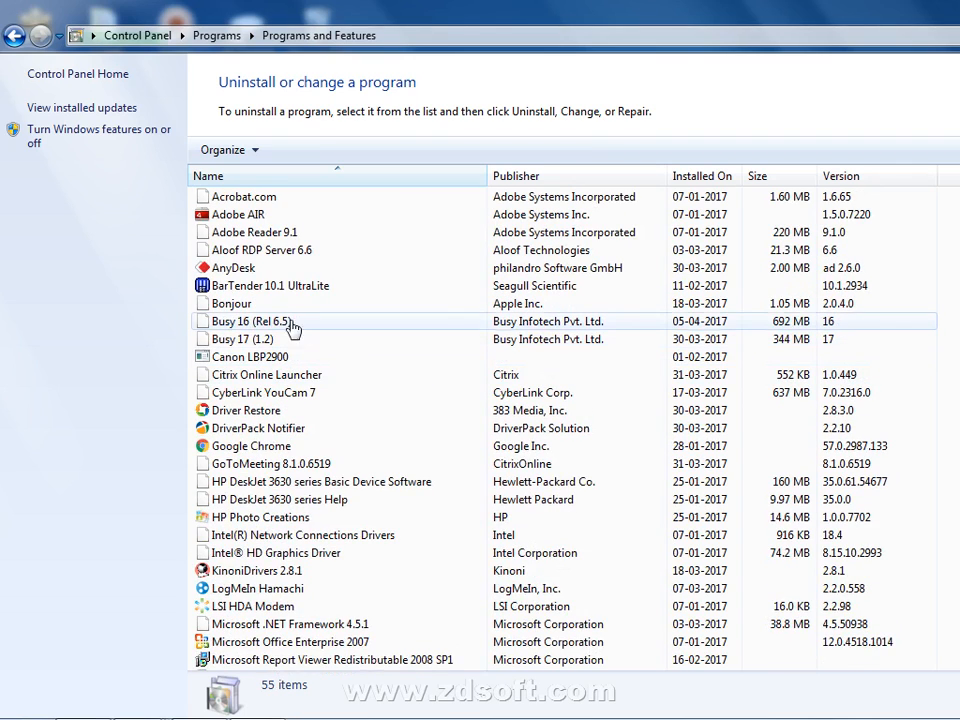
click(293, 325)
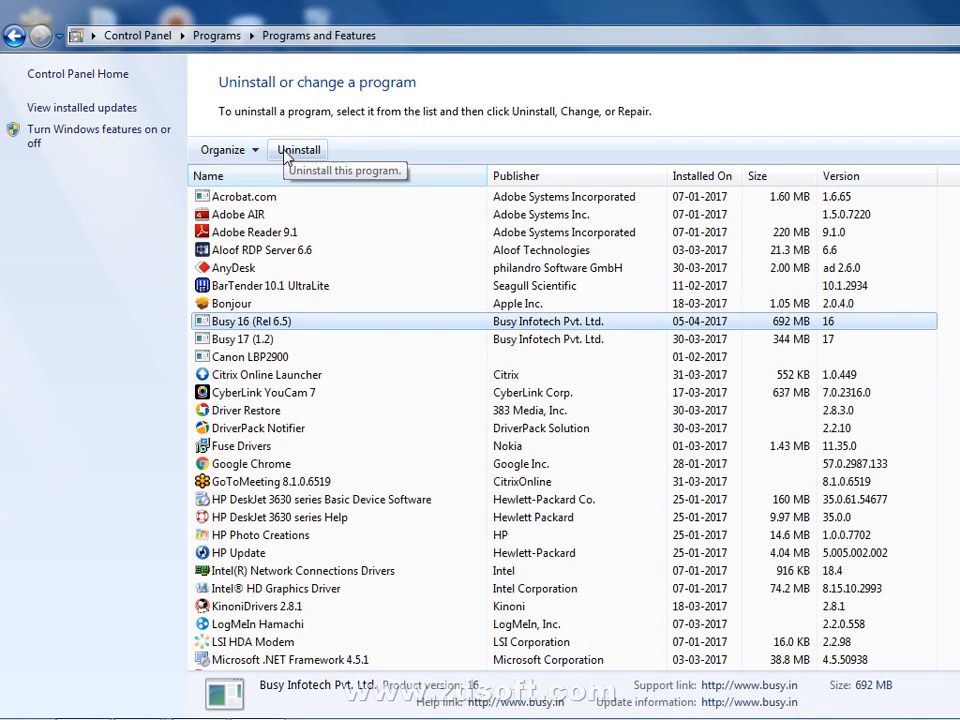
mouse_move(290, 717)
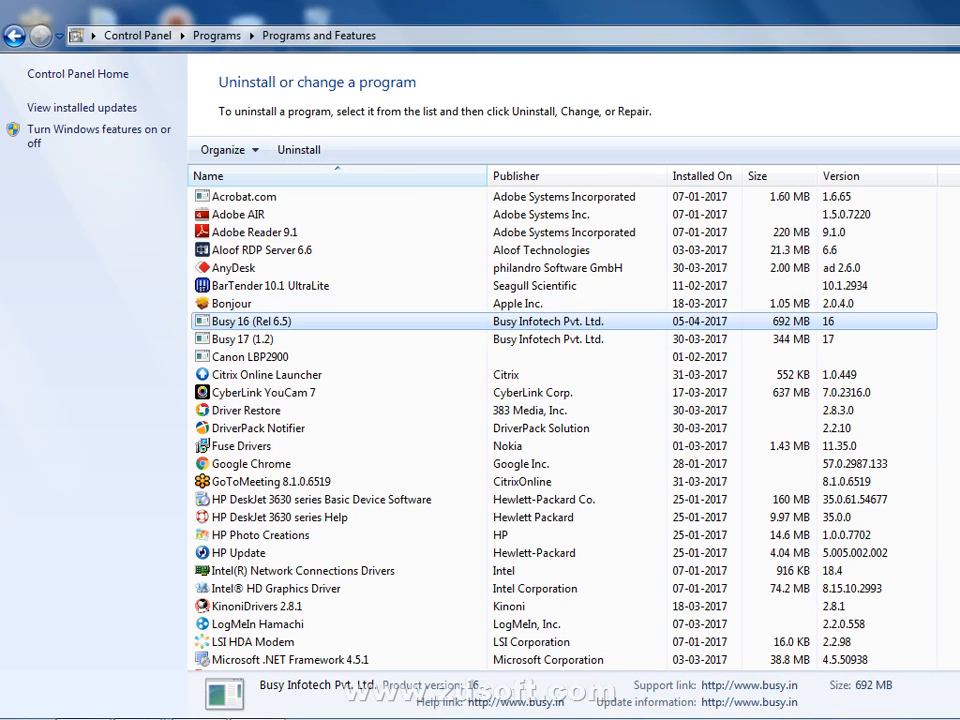
key(alt+F4)
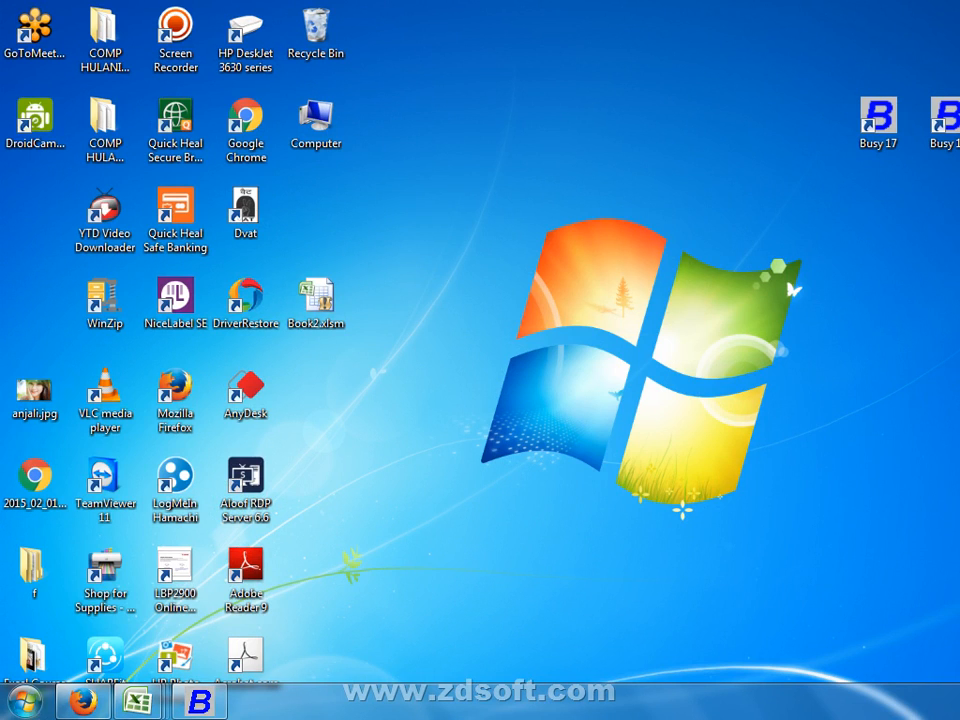
- In a new Firefox tab, search Google India for busywin/busydata
click(83, 700)
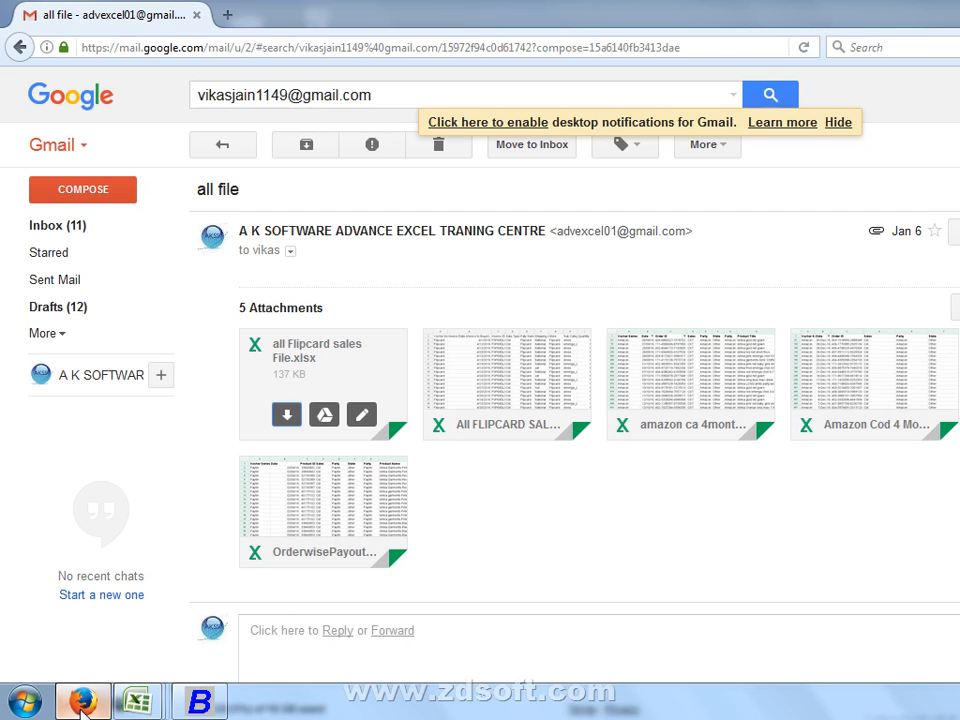
click(229, 15)
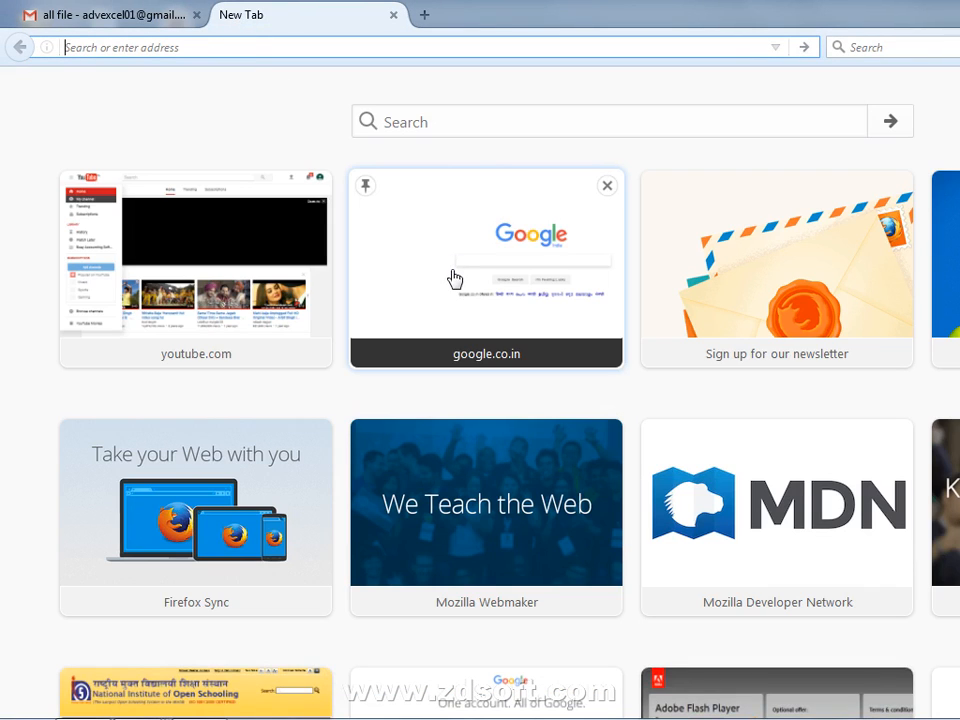
click(453, 278)
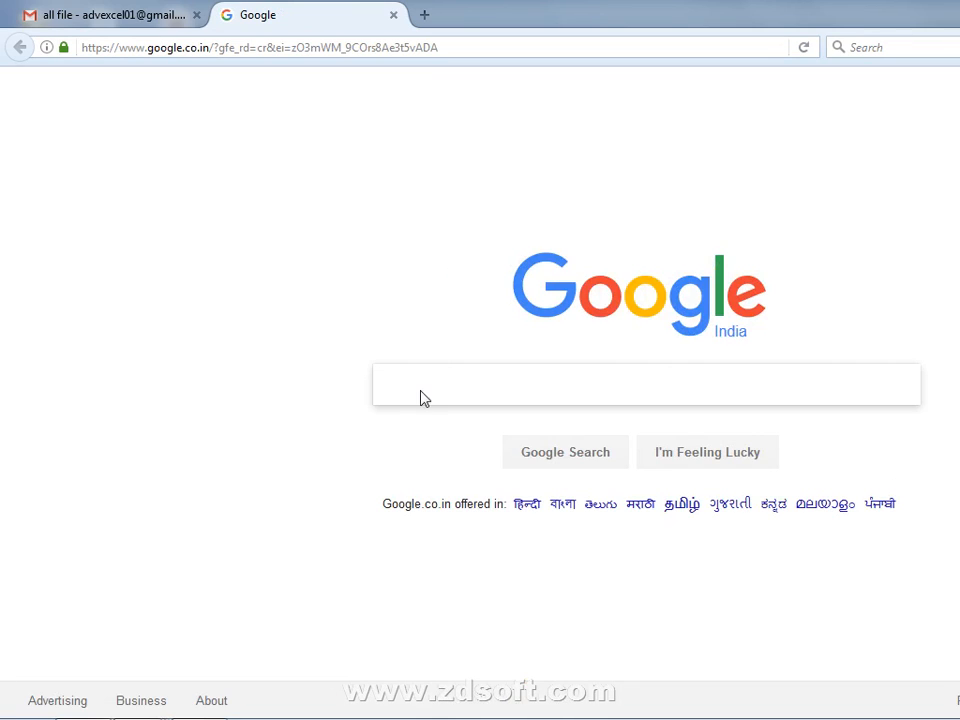
text(busy)
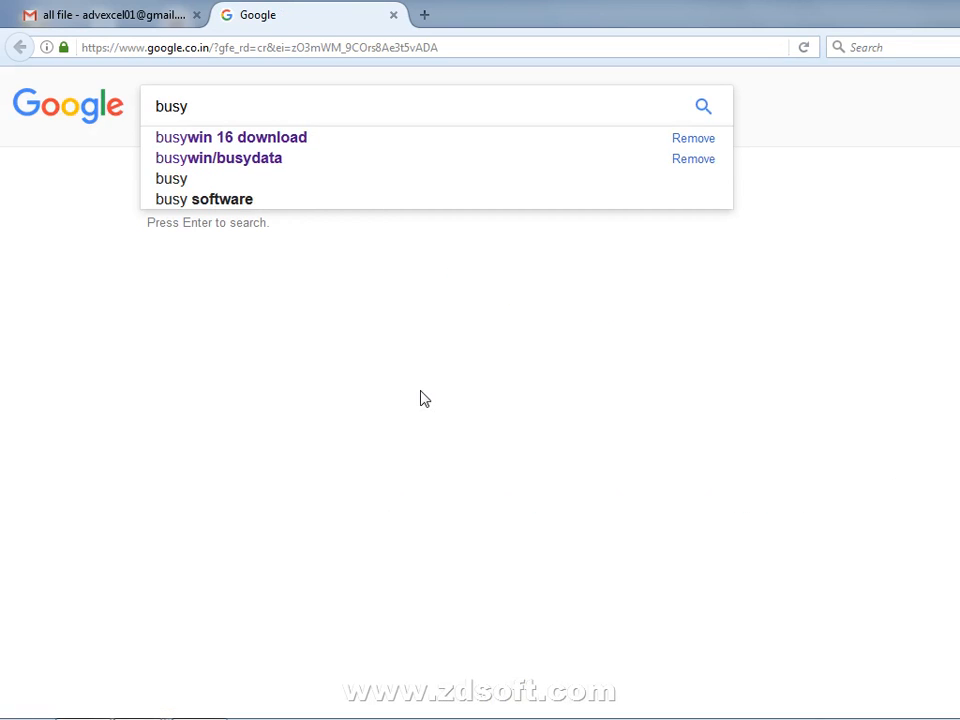
text(win)
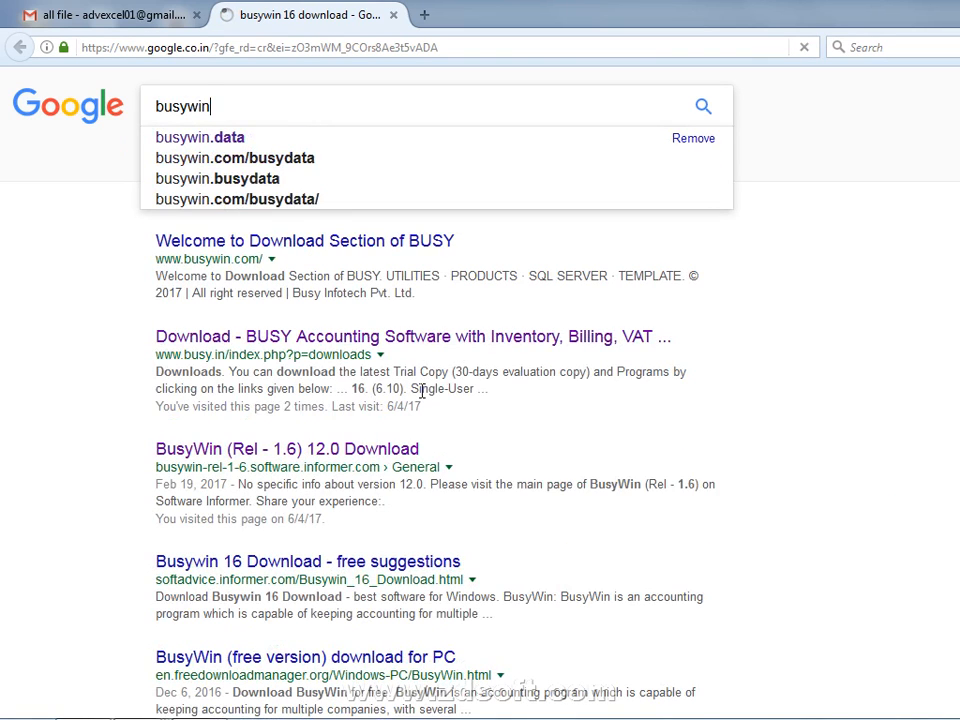
text(/busy)
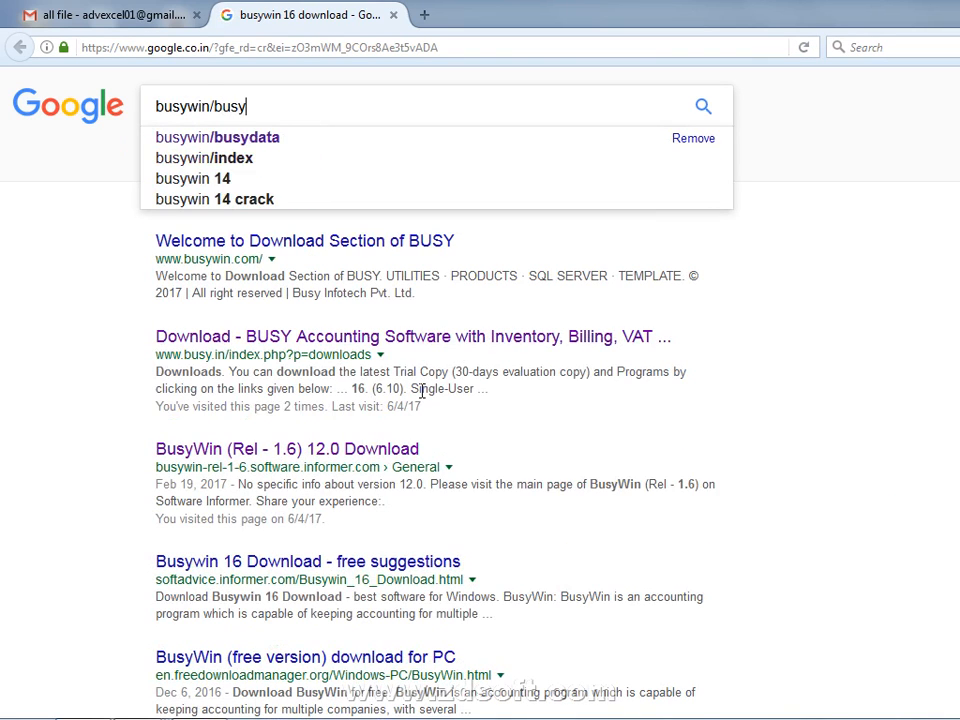
text(data)
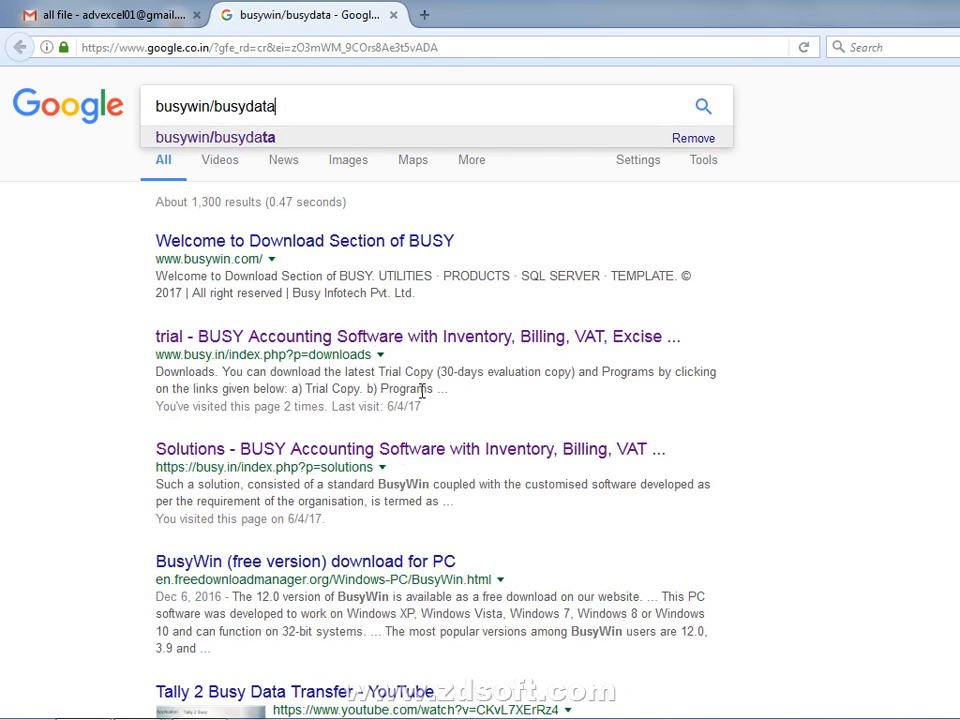
key(Return)
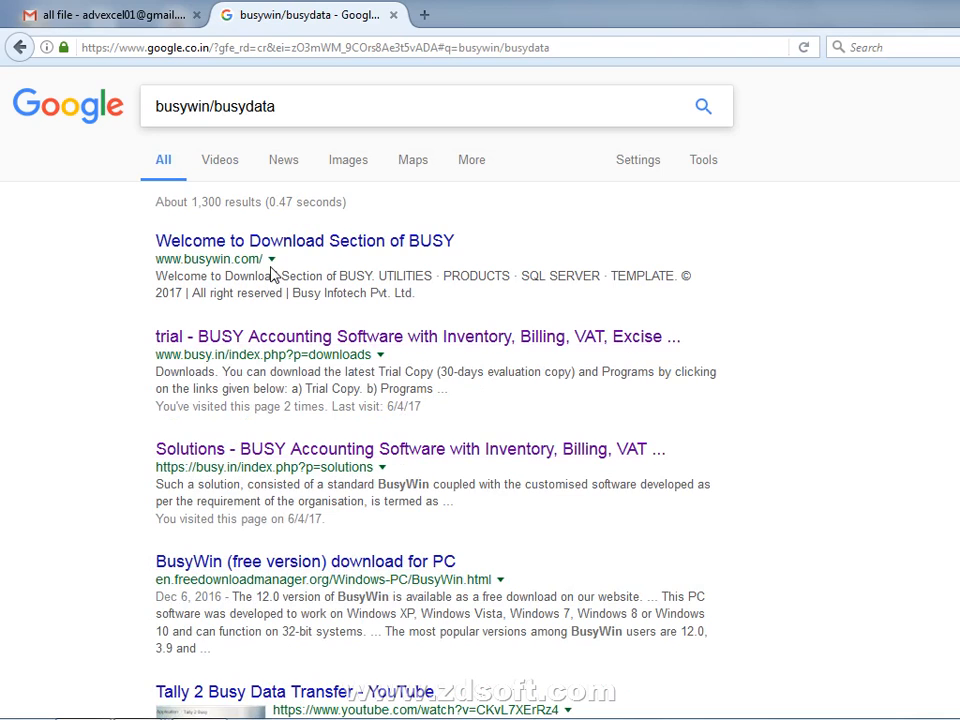
- Open the BUSY download site, look through the Utilities list, then go to the Products download page
click(311, 252)
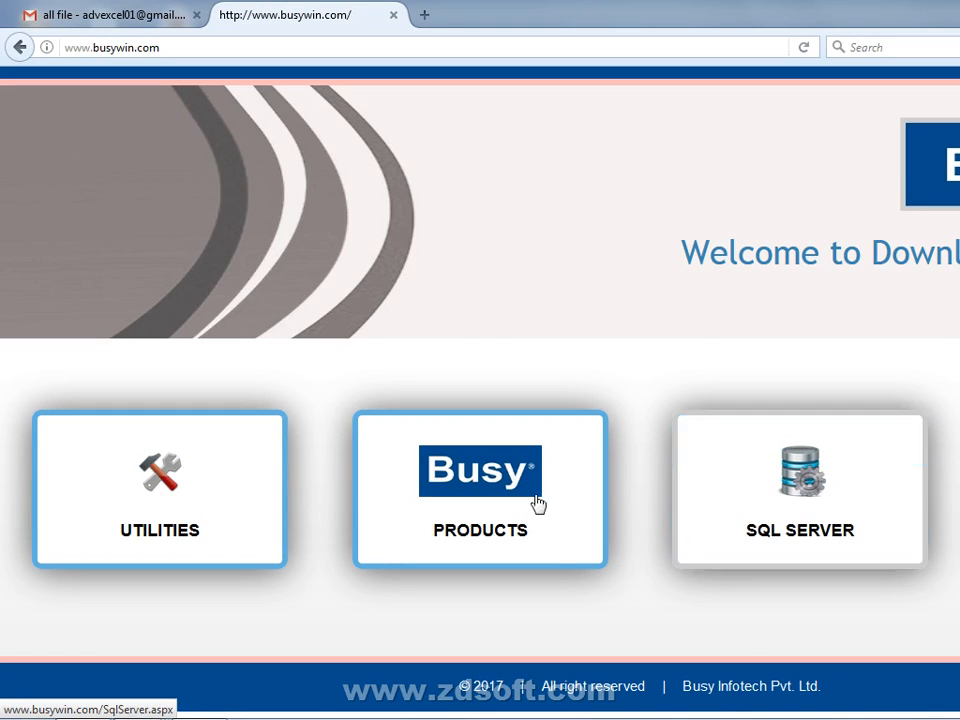
click(100, 487)
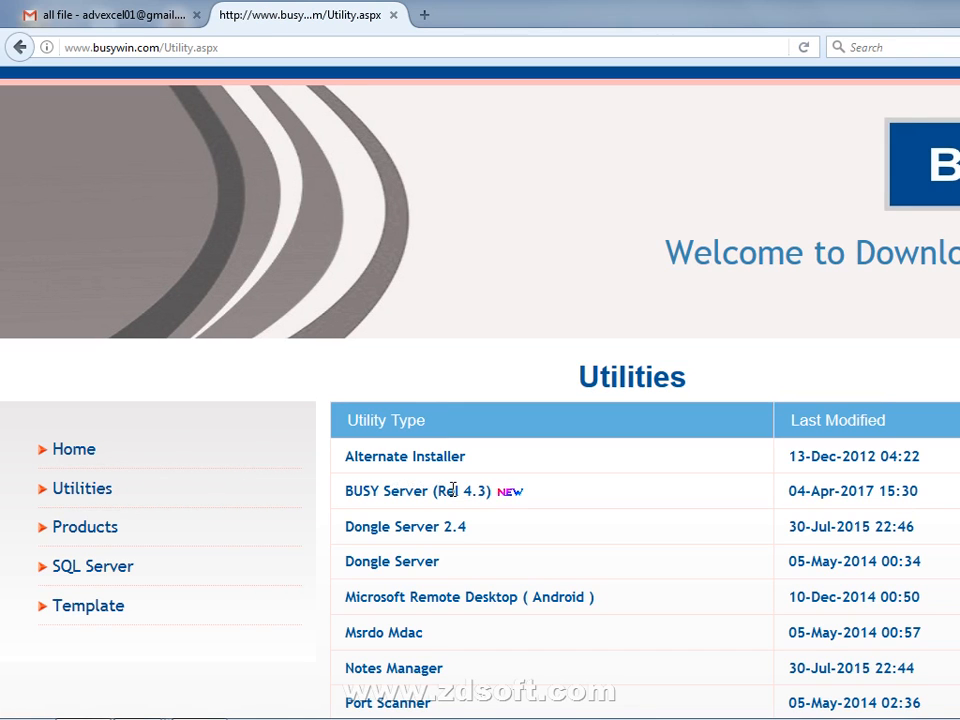
scroll(430, 535, down, 4)
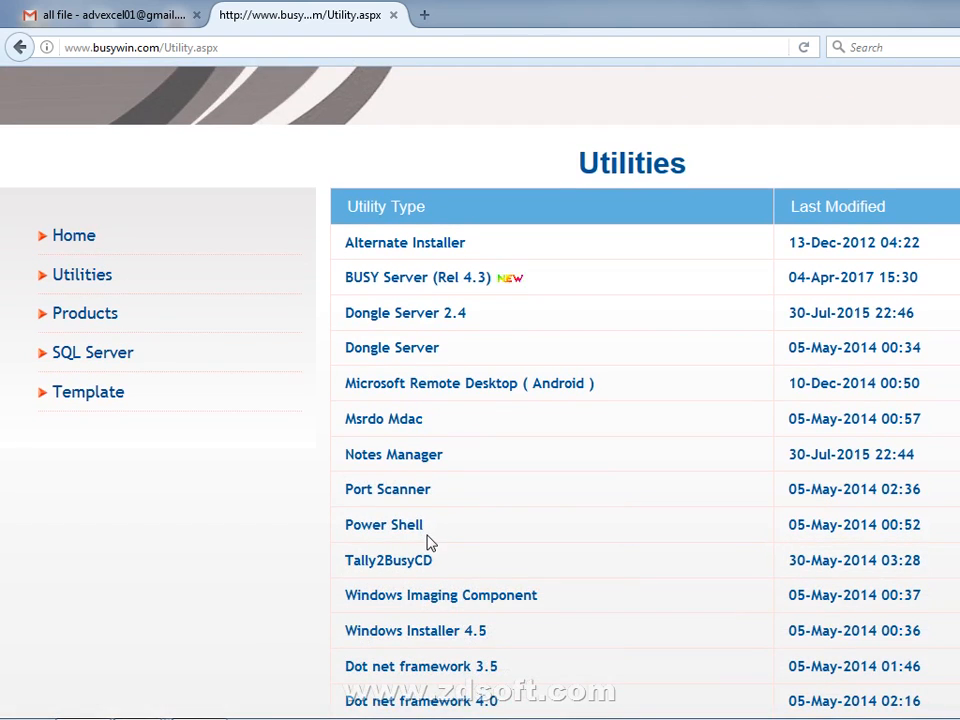
scroll(429, 540, down, 1)
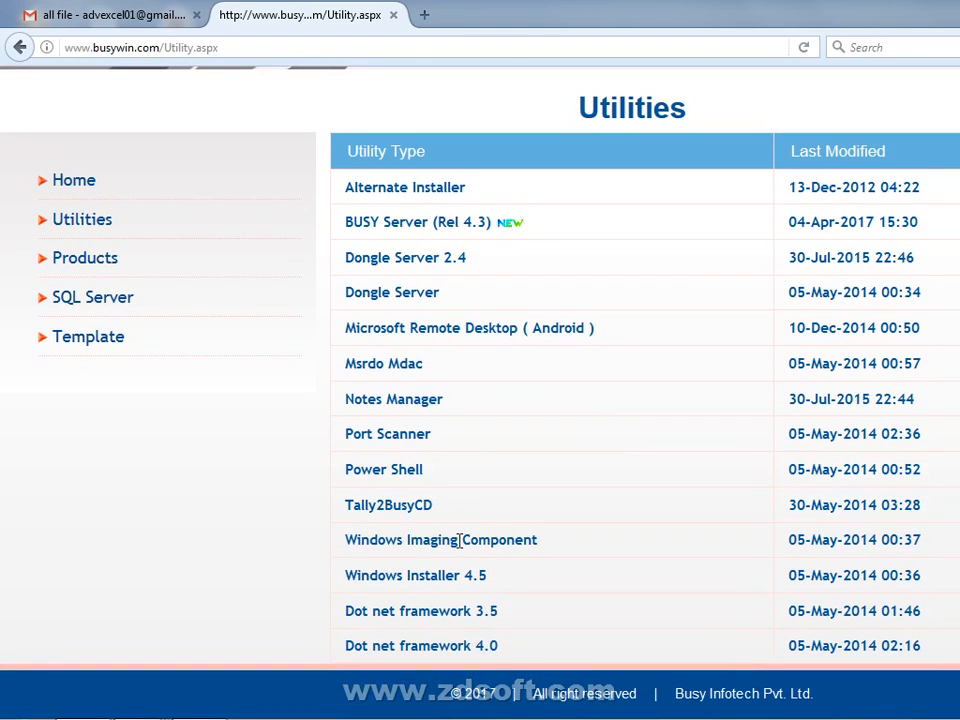
click(19, 47)
click(457, 507)
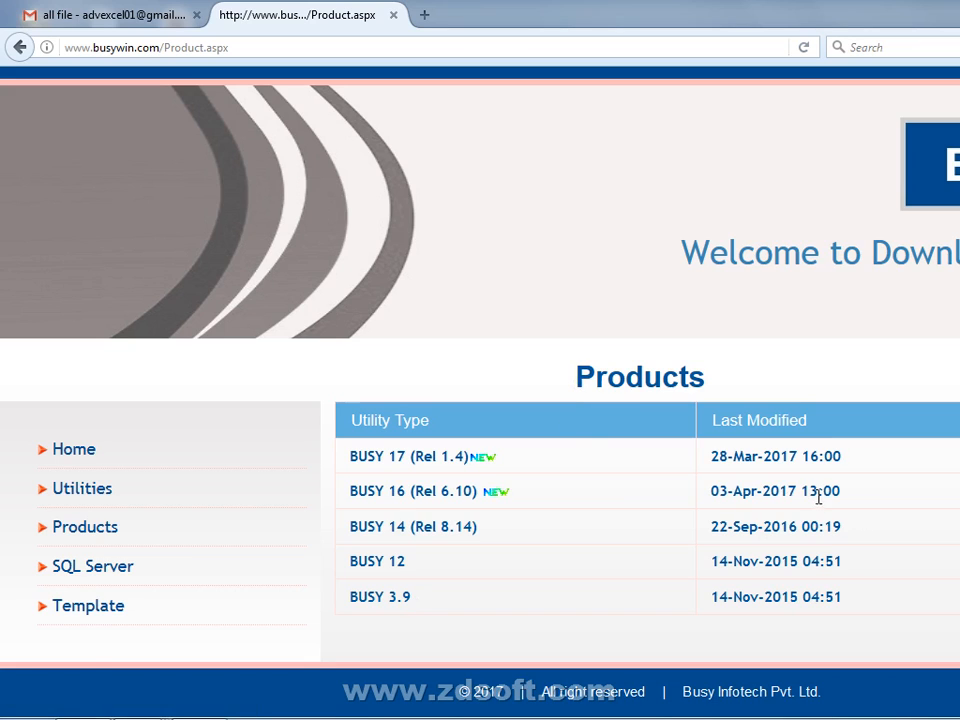
- Highlight the BUSY 17 release row and date on the Products page, then minimize and restore Firefox
drag(834, 455, 692, 444)
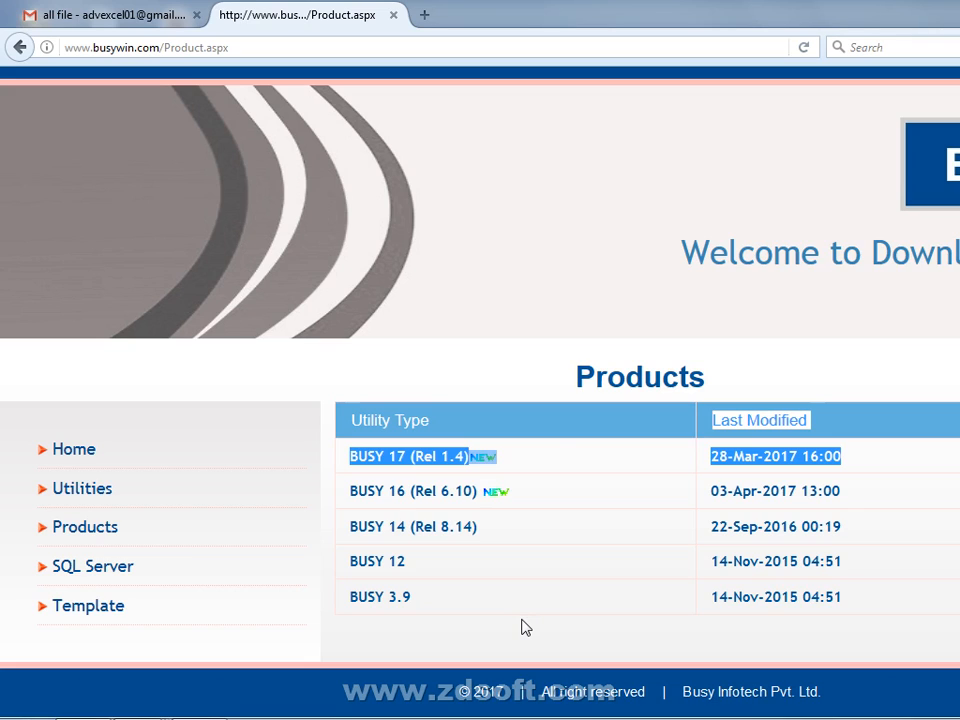
click(480, 249)
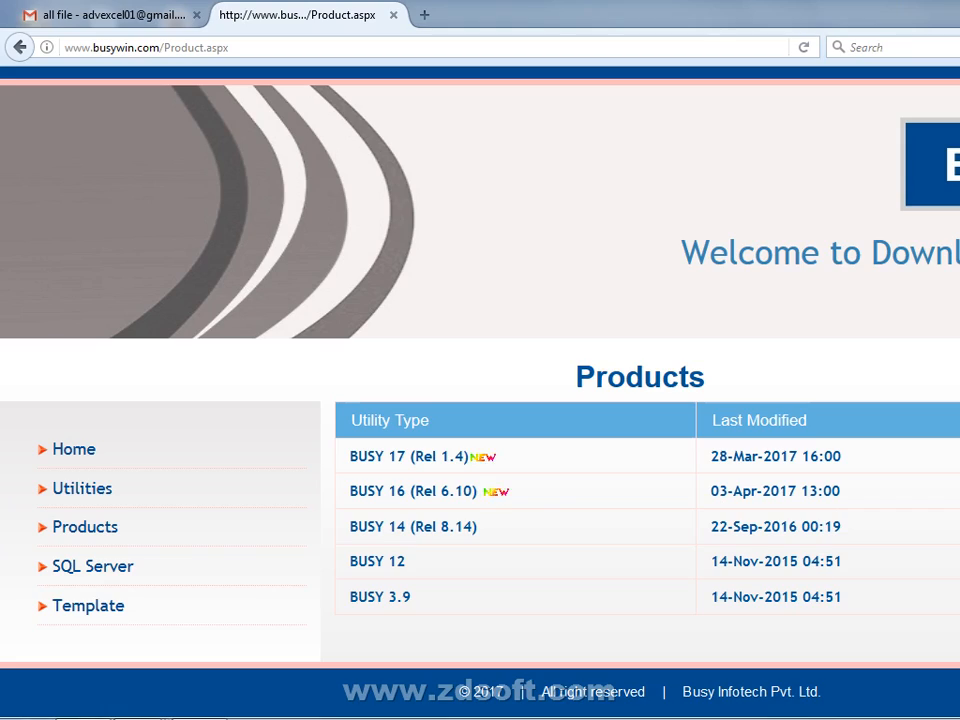
click(958, 10)
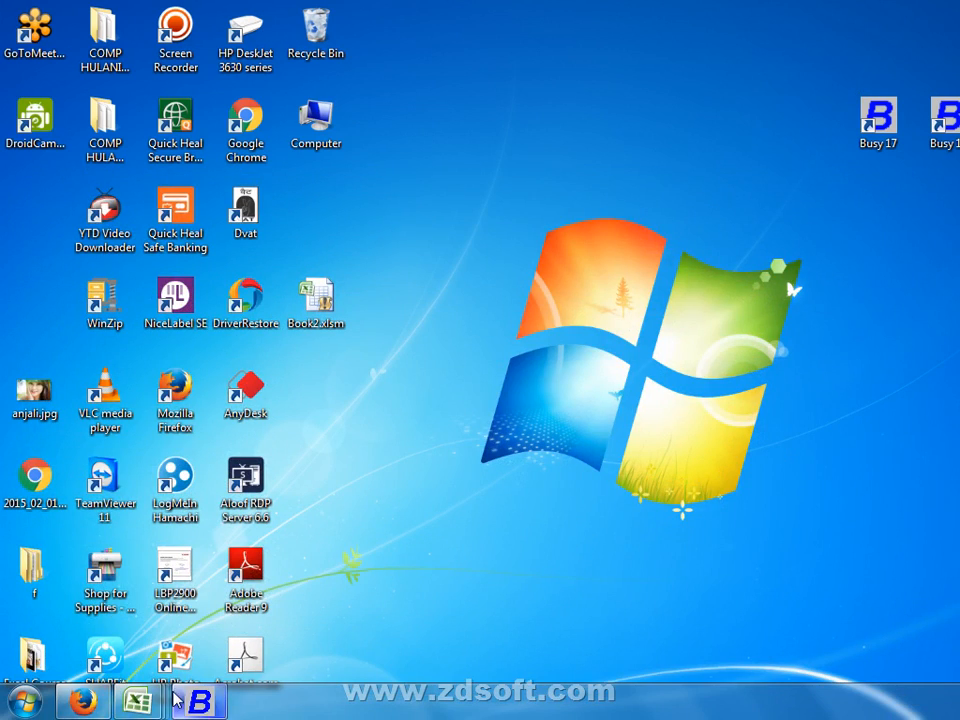
click(84, 702)
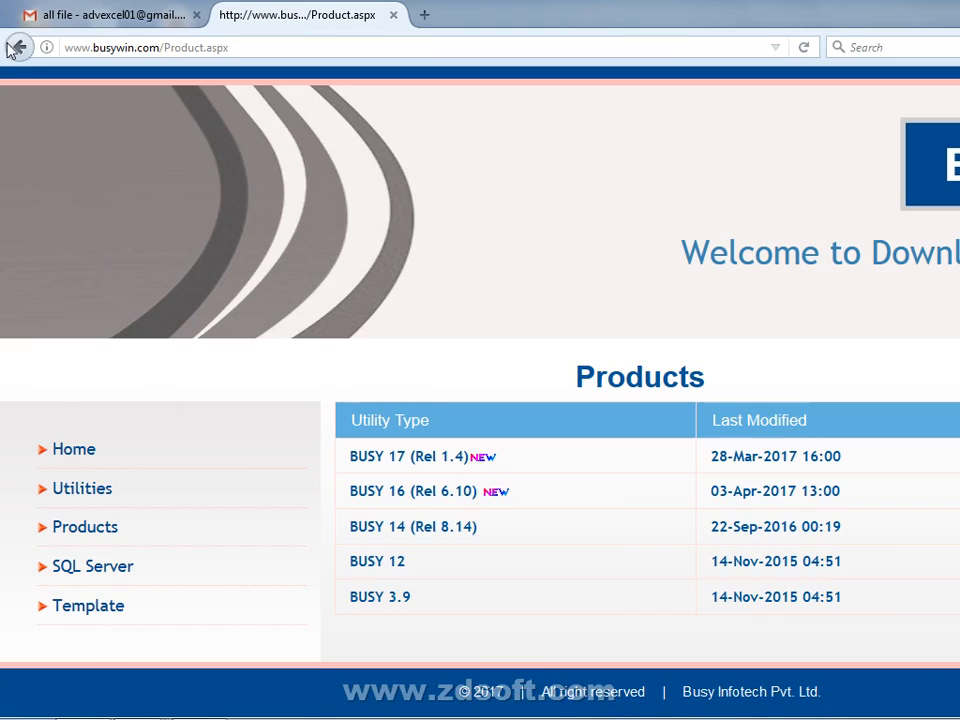
- Revisit the Utilities downloads page, highlighting and scrolling through listings like Microsoft Remote Desktop
click(16, 47)
click(199, 523)
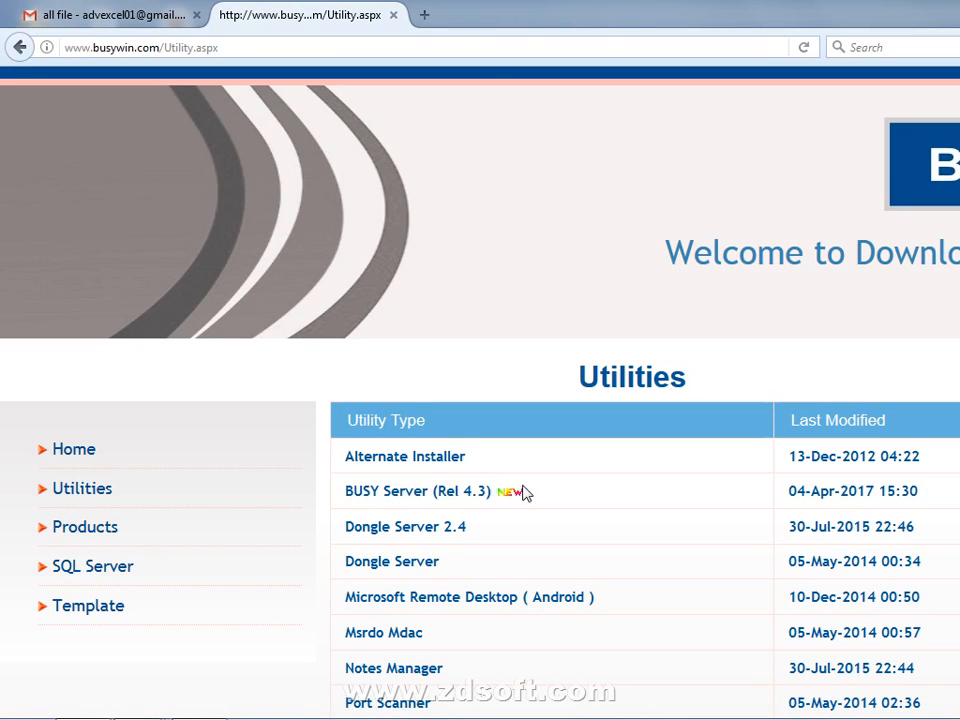
drag(525, 493, 285, 501)
click(258, 690)
drag(602, 604, 133, 666)
click(500, 310)
scroll(500, 310, down, 2)
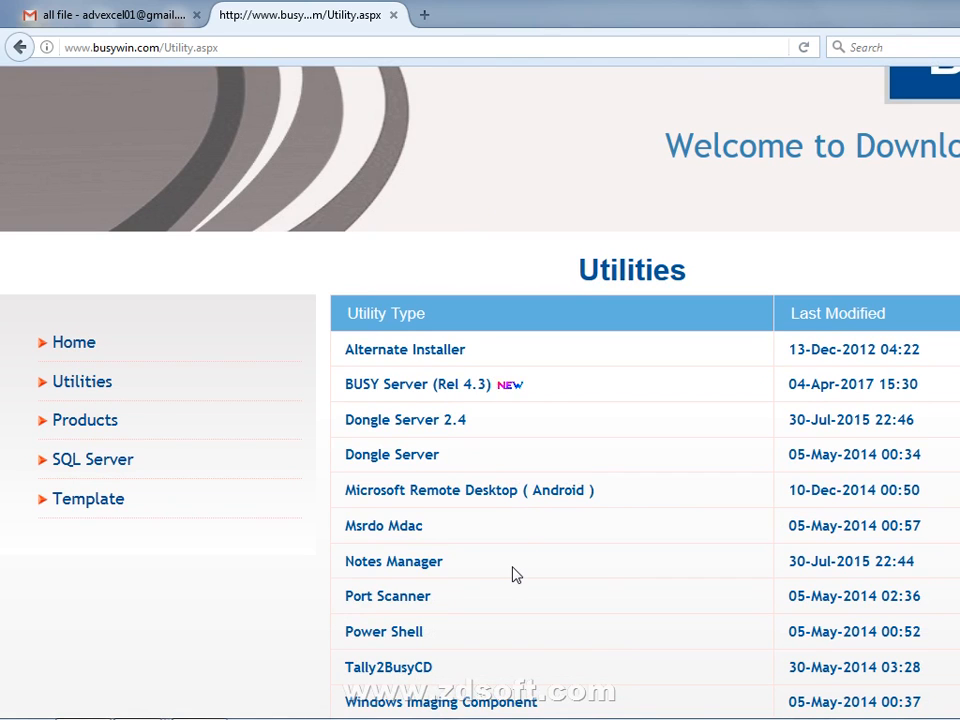
scroll(512, 575, down, 3)
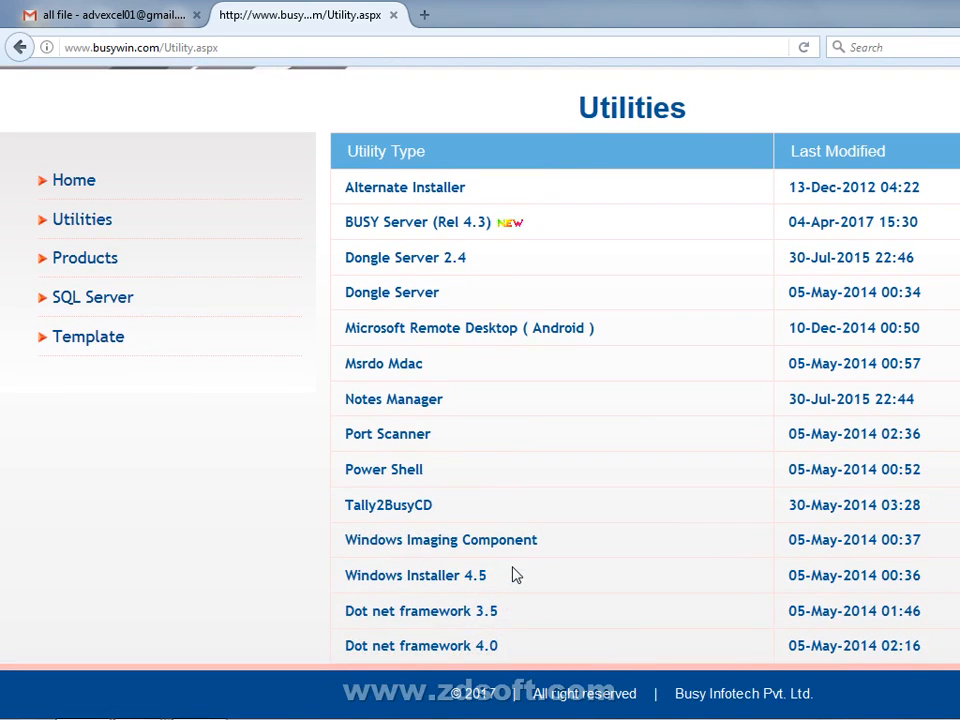
- Reopen the Products page, select its address text, then minimize Firefox to the desktop
click(20, 47)
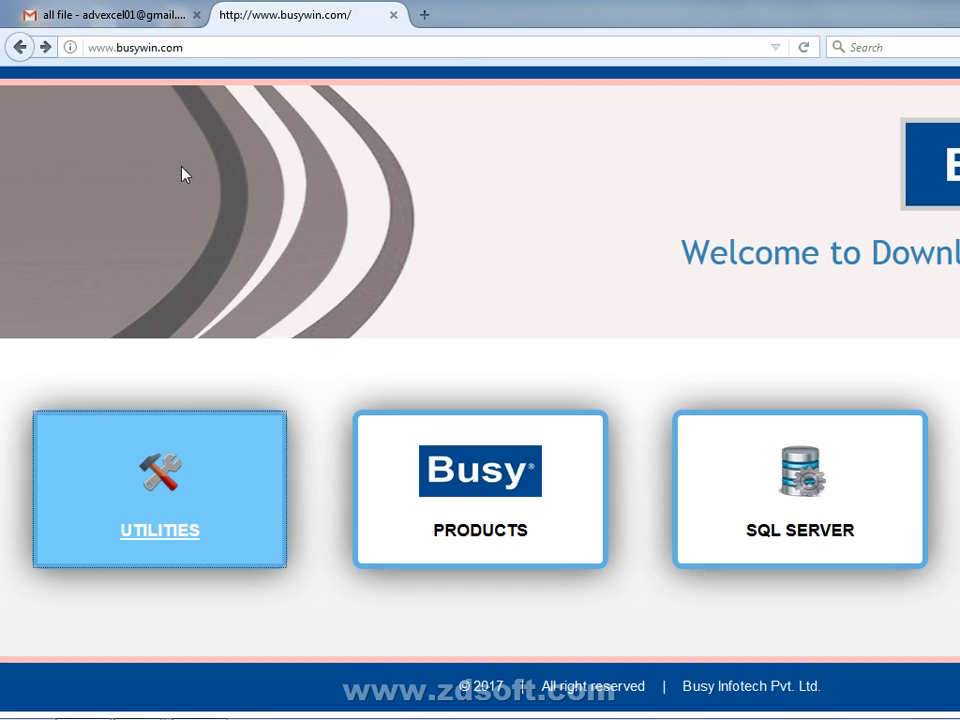
click(508, 525)
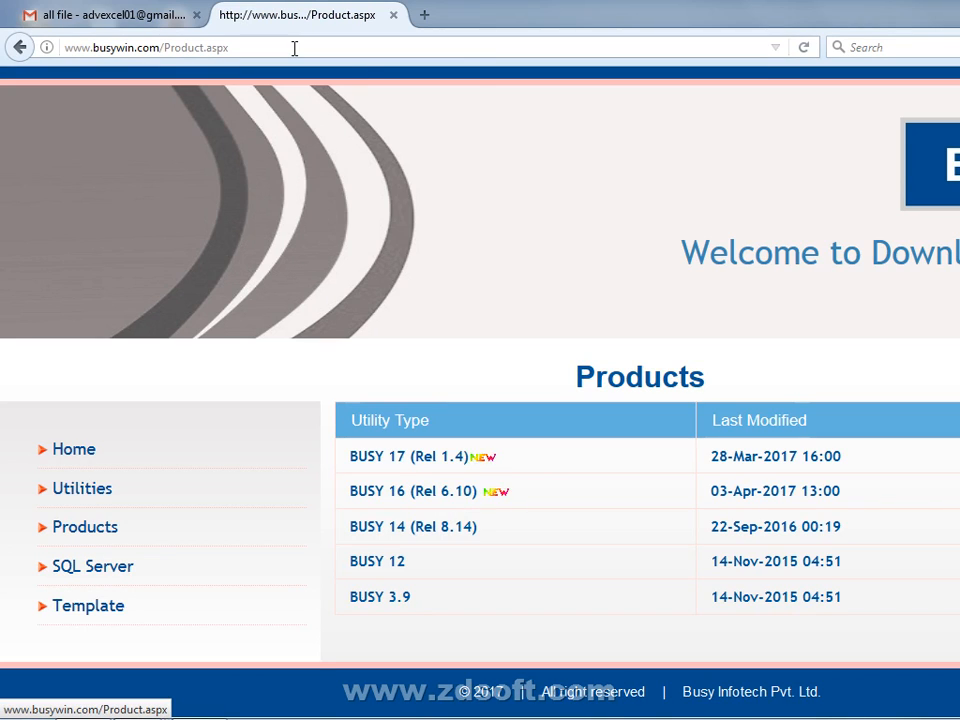
drag(293, 47, 64, 47)
right_click(134, 47)
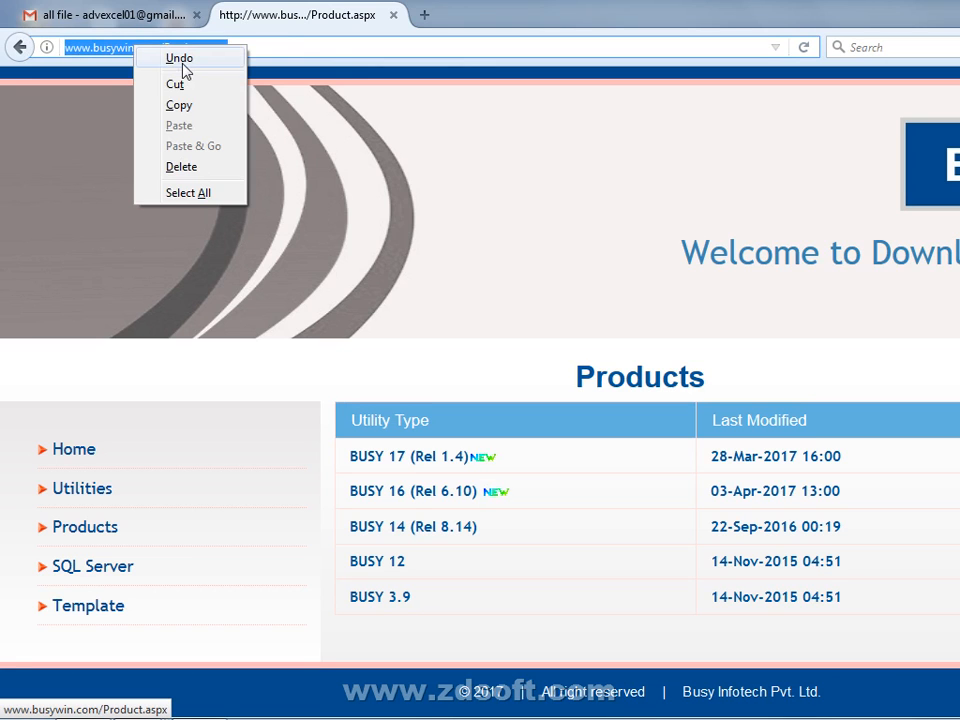
click(409, 373)
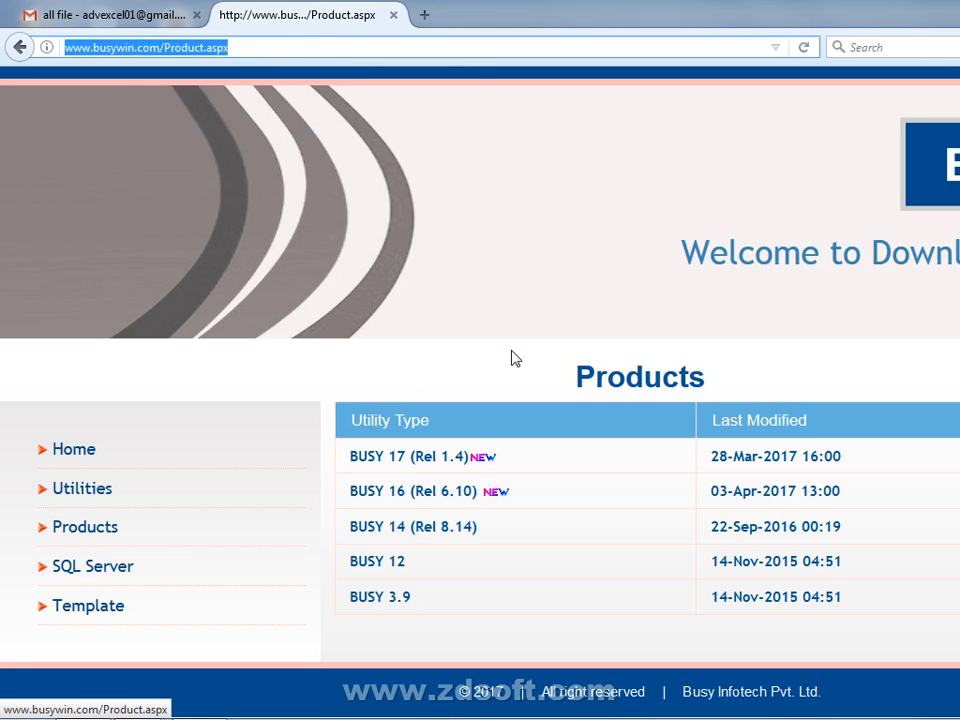
click(958, 10)
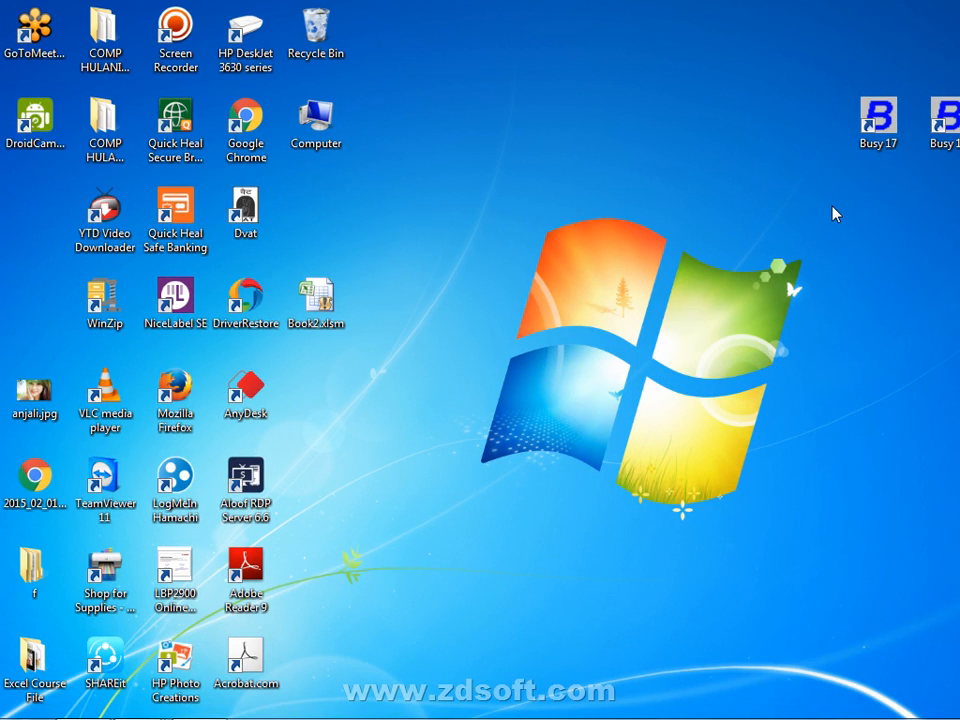
- Browse in Windows Explorer to the C:\BusyWin\SYSTEM folder
drag(705, 106, 959, 412)
click(843, 421)
double_click(313, 118)
double_click(250, 152)
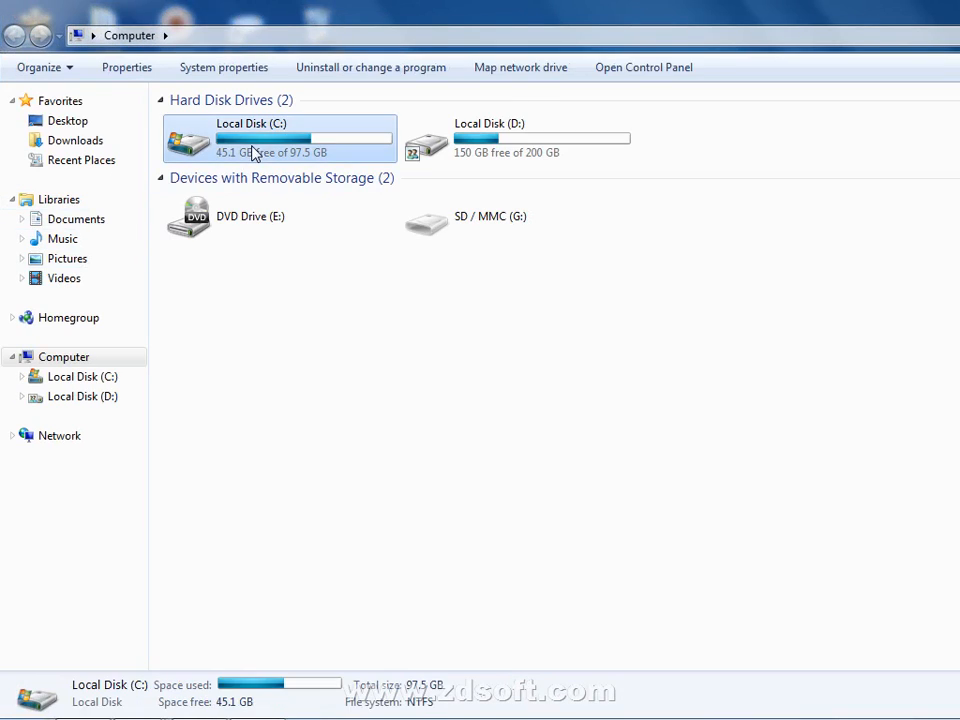
click(210, 166)
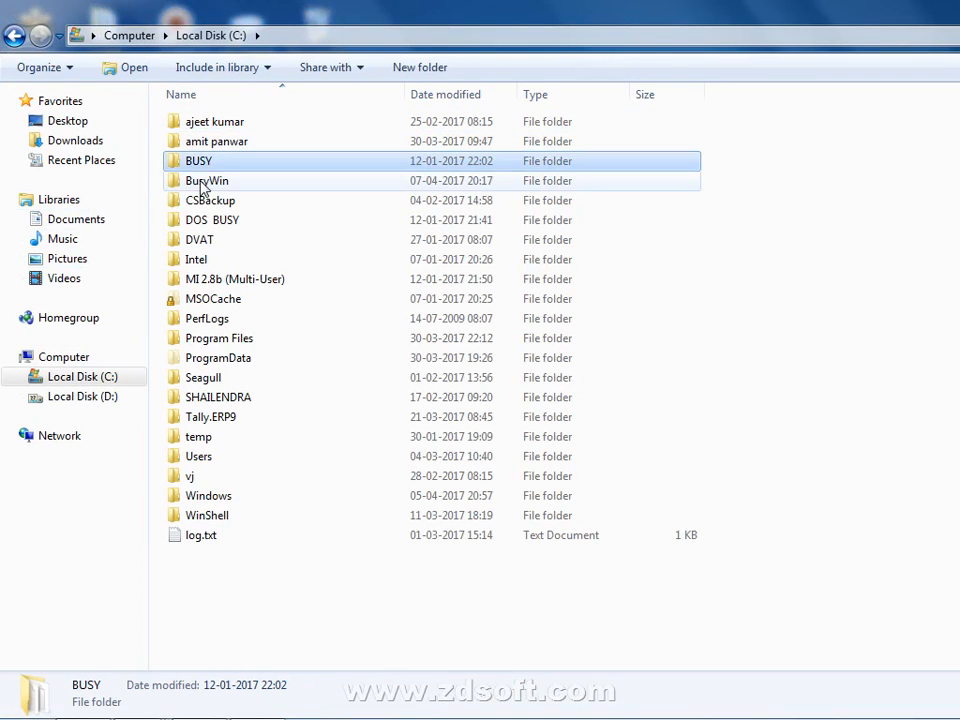
double_click(205, 183)
click(222, 165)
double_click(222, 163)
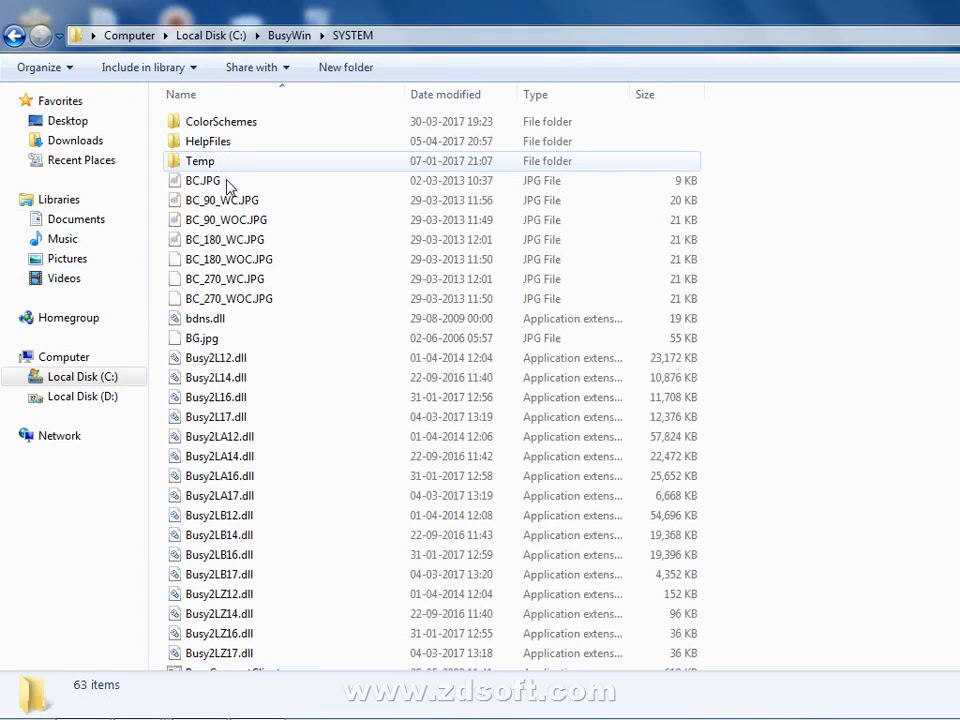
scroll(268, 285, down, 6)
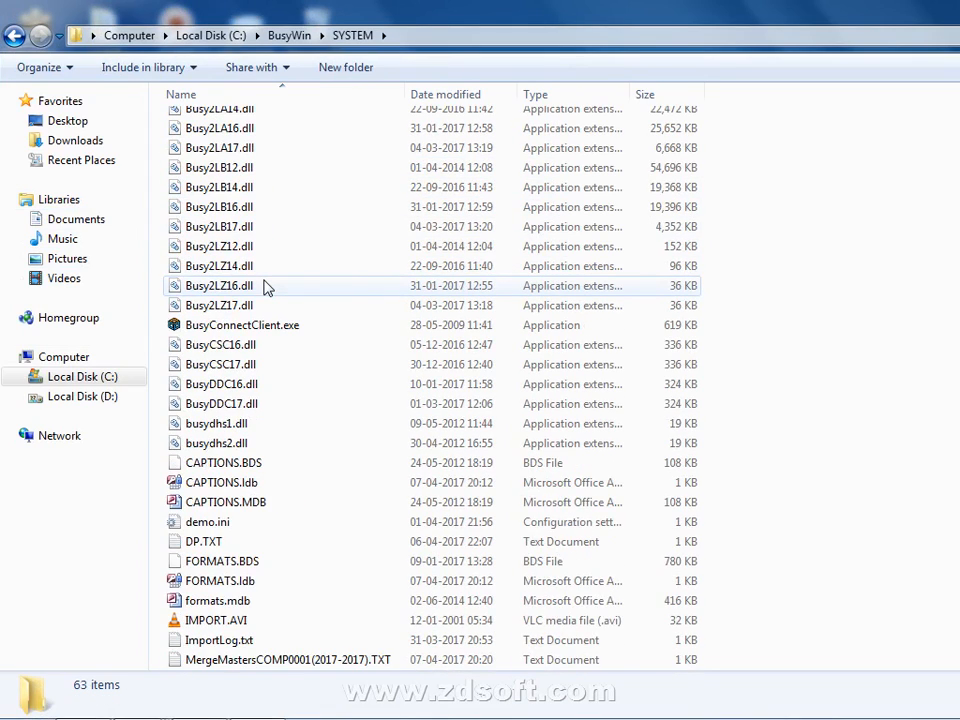
scroll(268, 287, down, 3)
- Delete demo.ini from the SYSTEM folder, then launch Busy 17 from the desktop
click(222, 345)
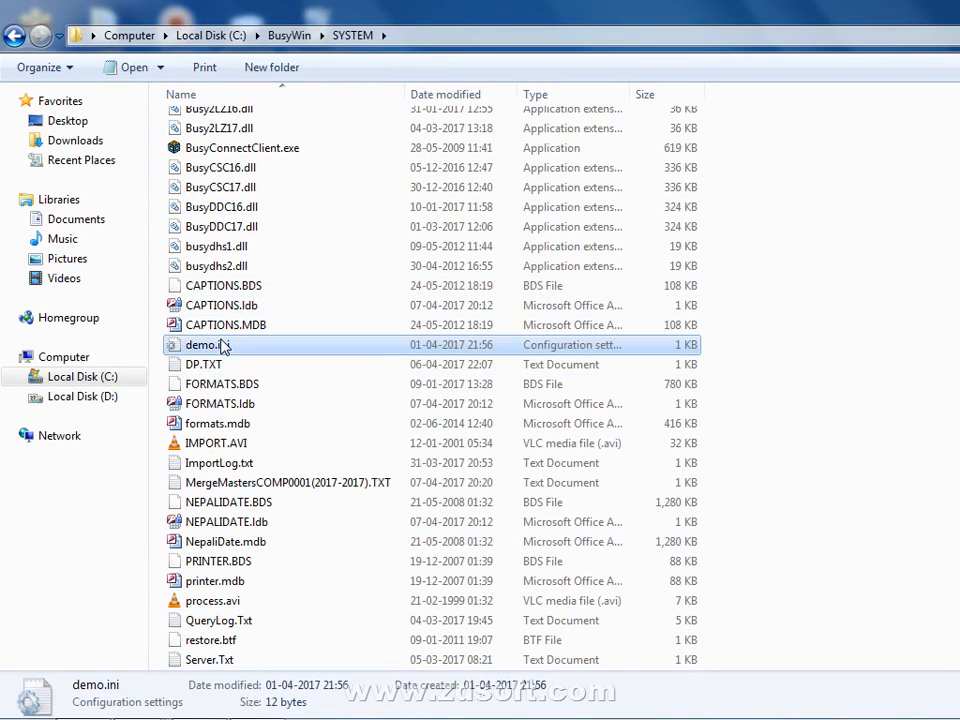
right_click(222, 345)
click(298, 658)
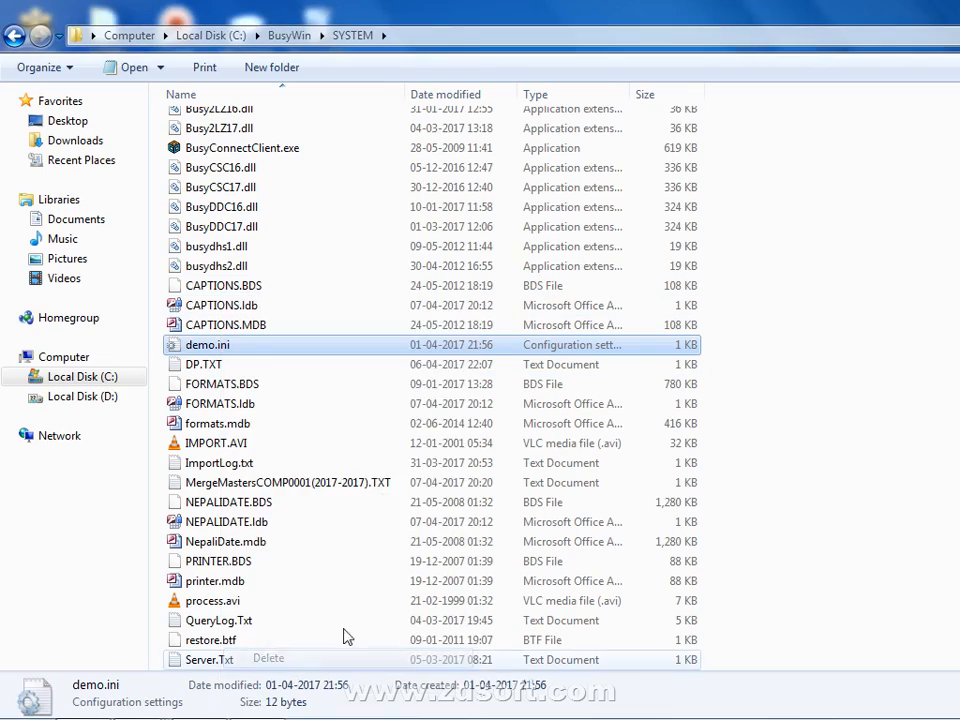
click(733, 447)
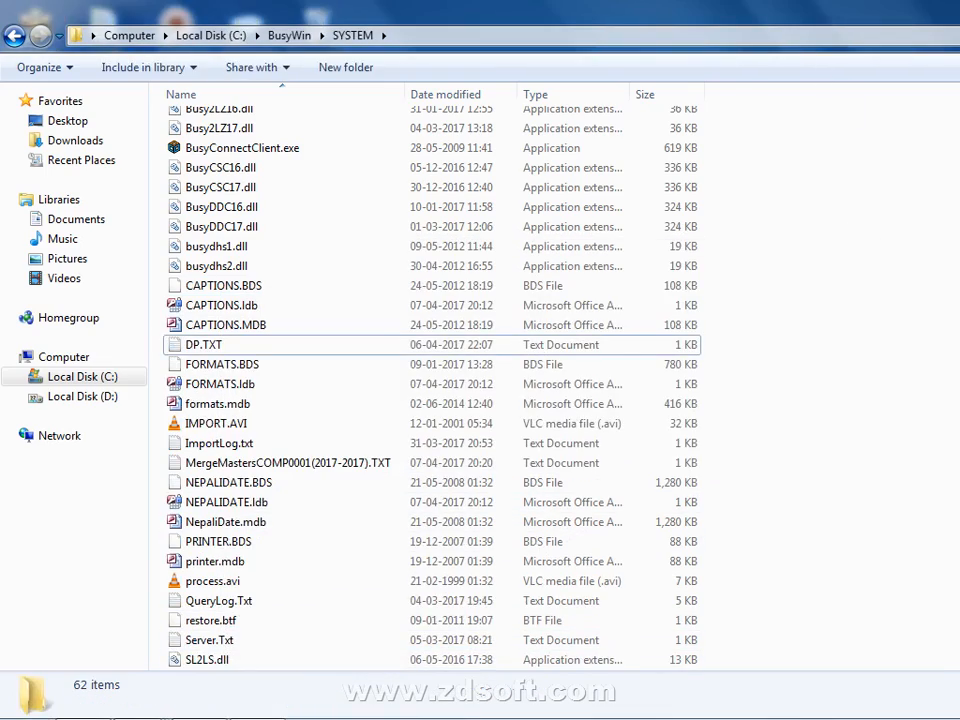
key(super+d)
double_click(885, 130)
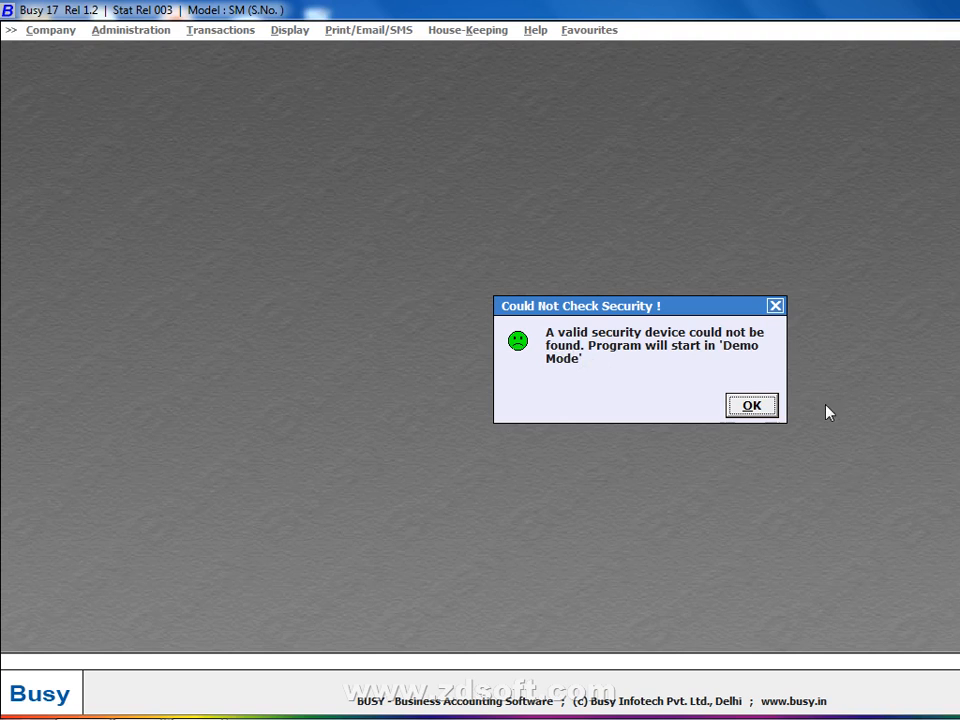
- Accept the security notice so Busy 17 starts in Demo Mode
click(753, 404)
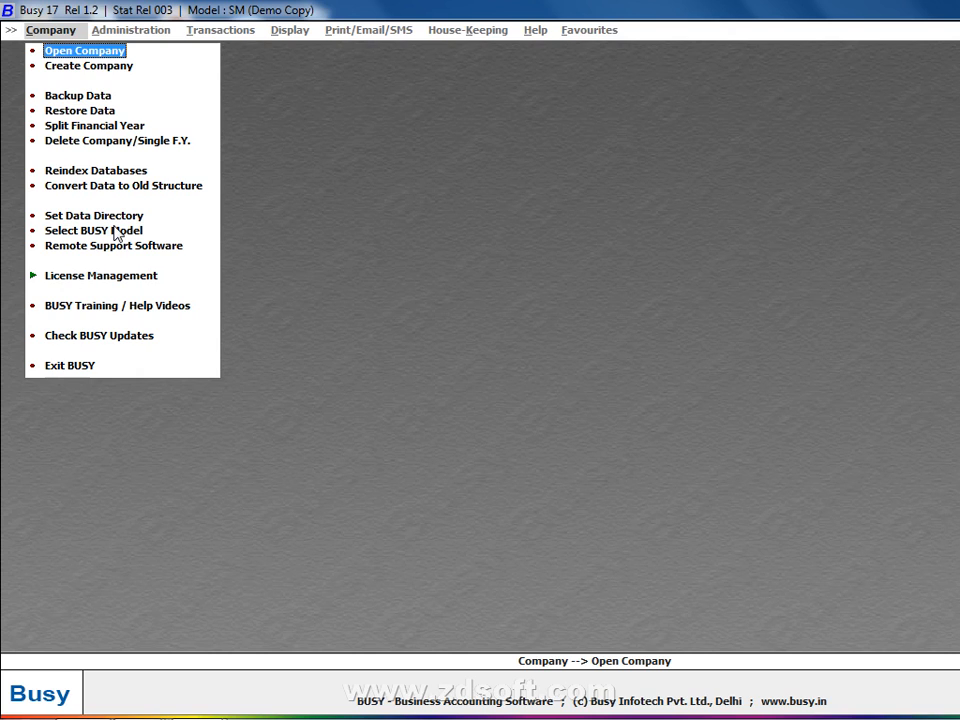
- Show the desktop and browse Windows Explorer to C:\BusyWin\SYSTEM
right_click(311, 710)
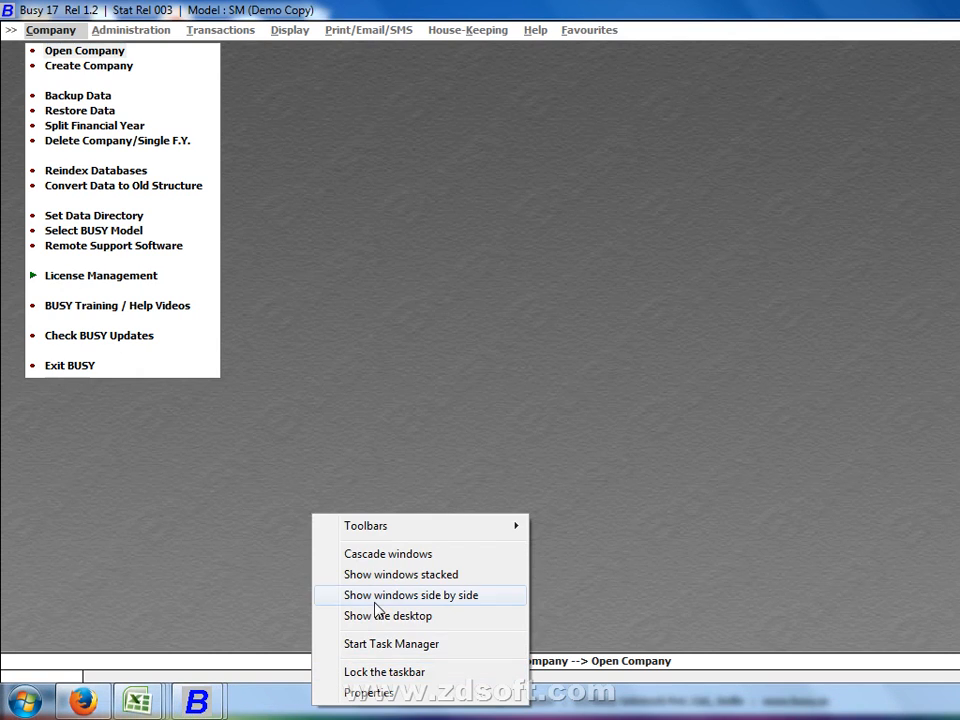
click(375, 615)
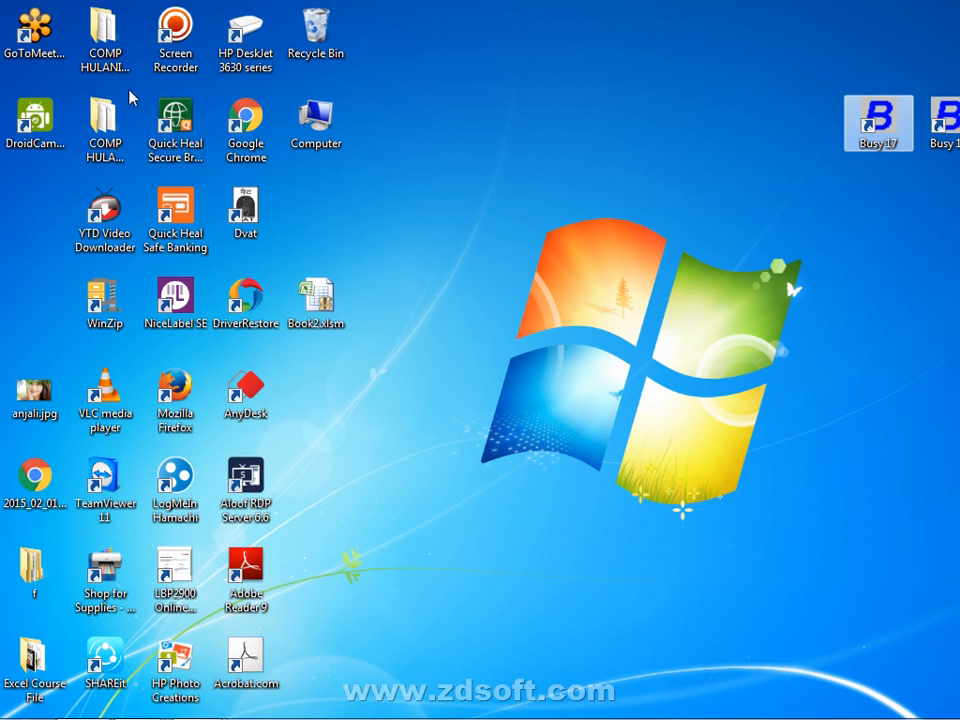
double_click(315, 120)
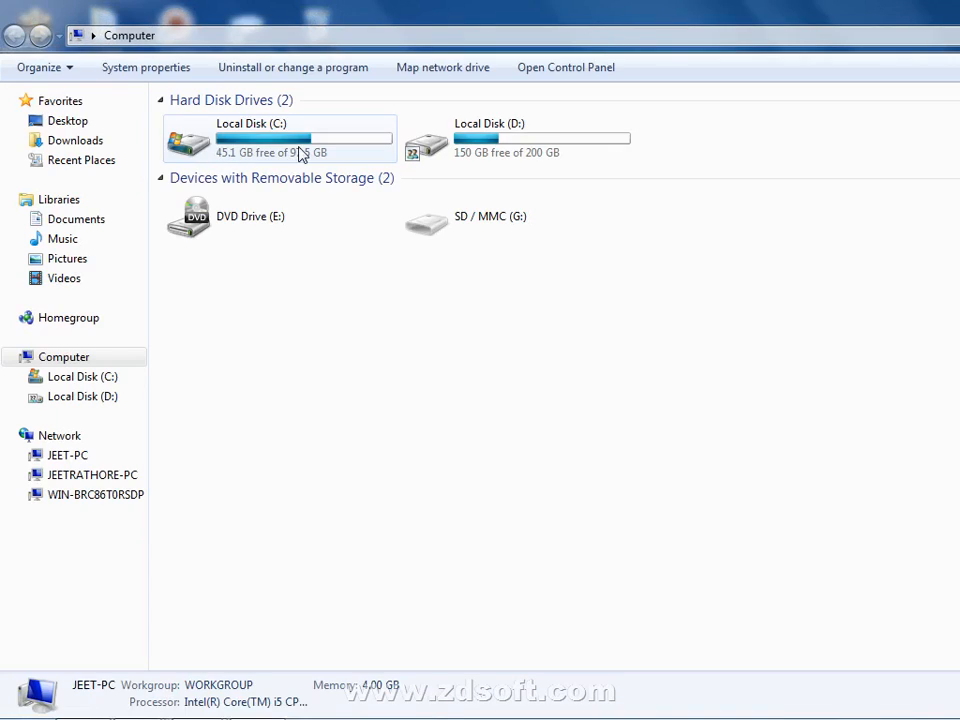
double_click(302, 155)
click(217, 183)
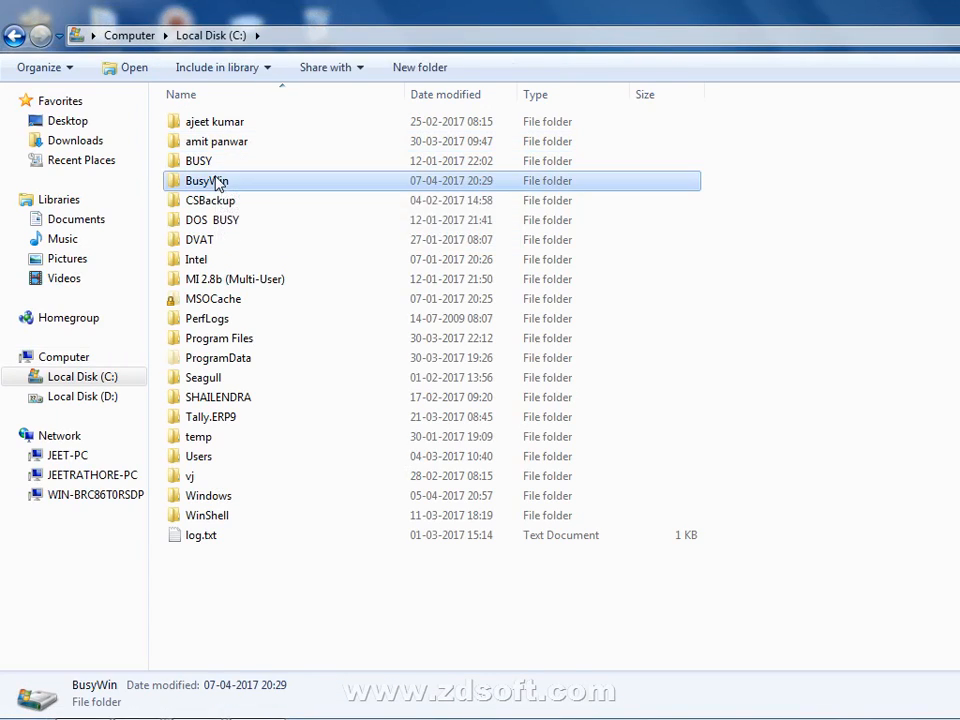
double_click(217, 183)
double_click(247, 164)
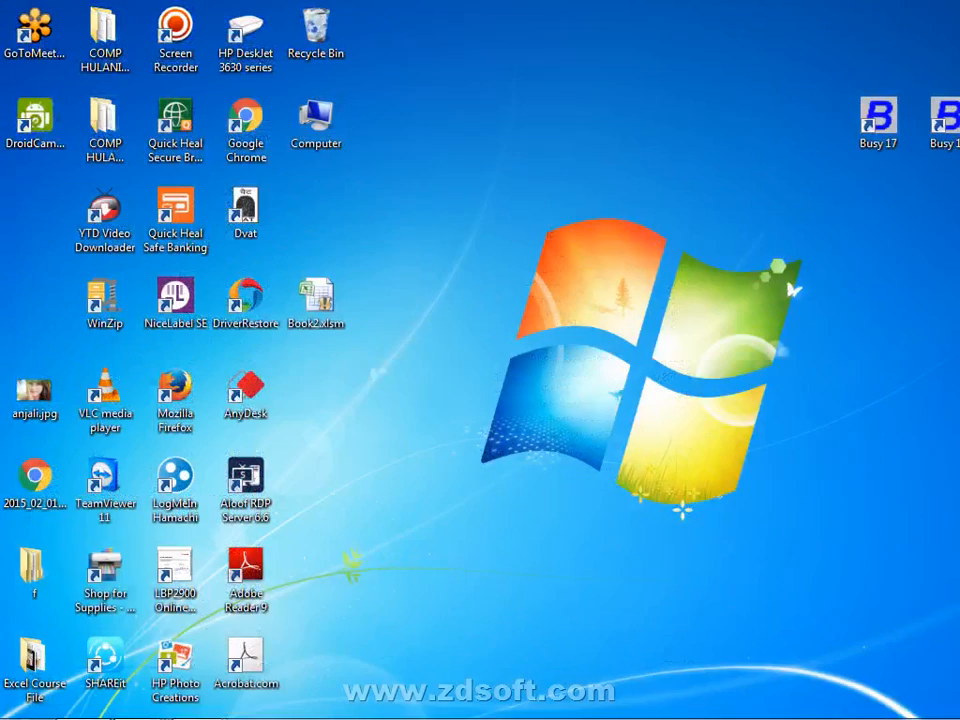
- Cycle through the two Busy 17 windows to the Demo Copy, then show the desktop
right_click(197, 700)
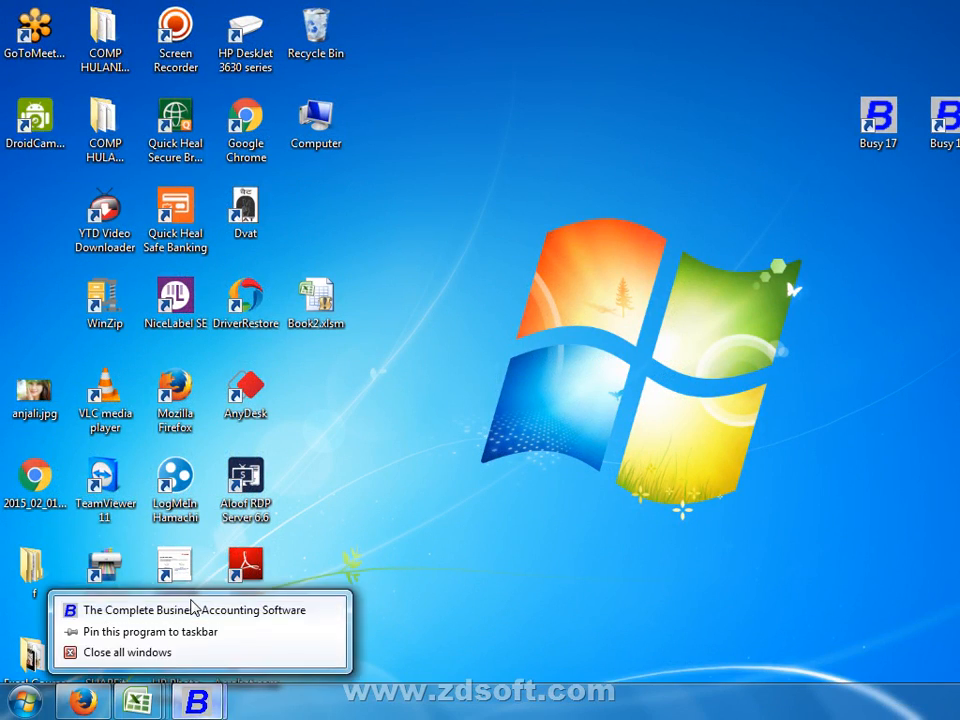
click(184, 693)
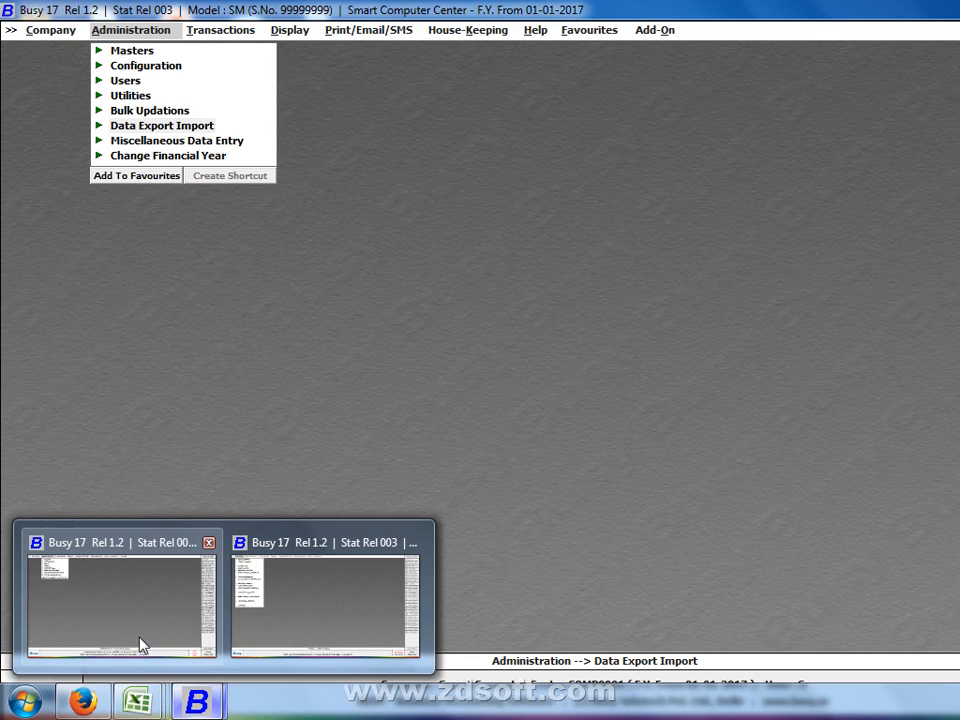
click(139, 638)
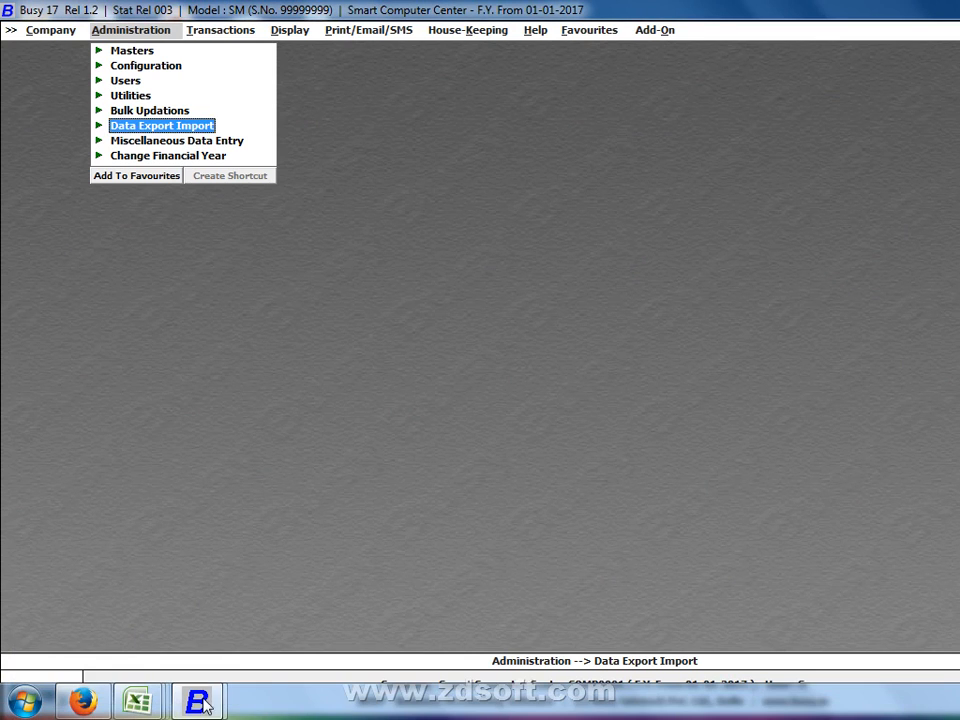
right_click(203, 700)
click(362, 610)
mouse_move(197, 706)
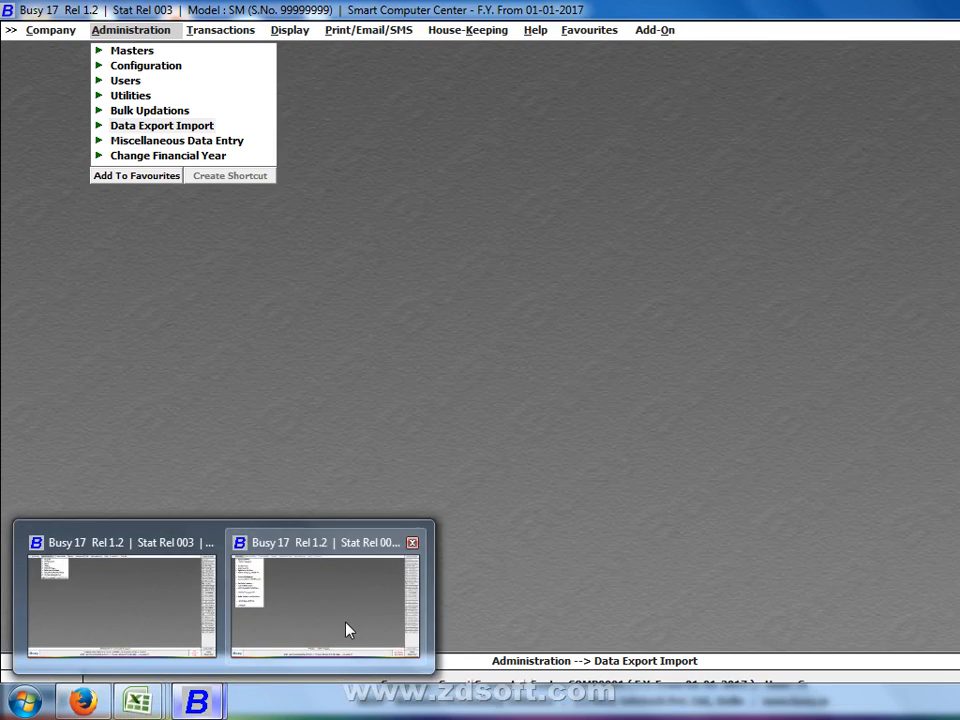
click(347, 626)
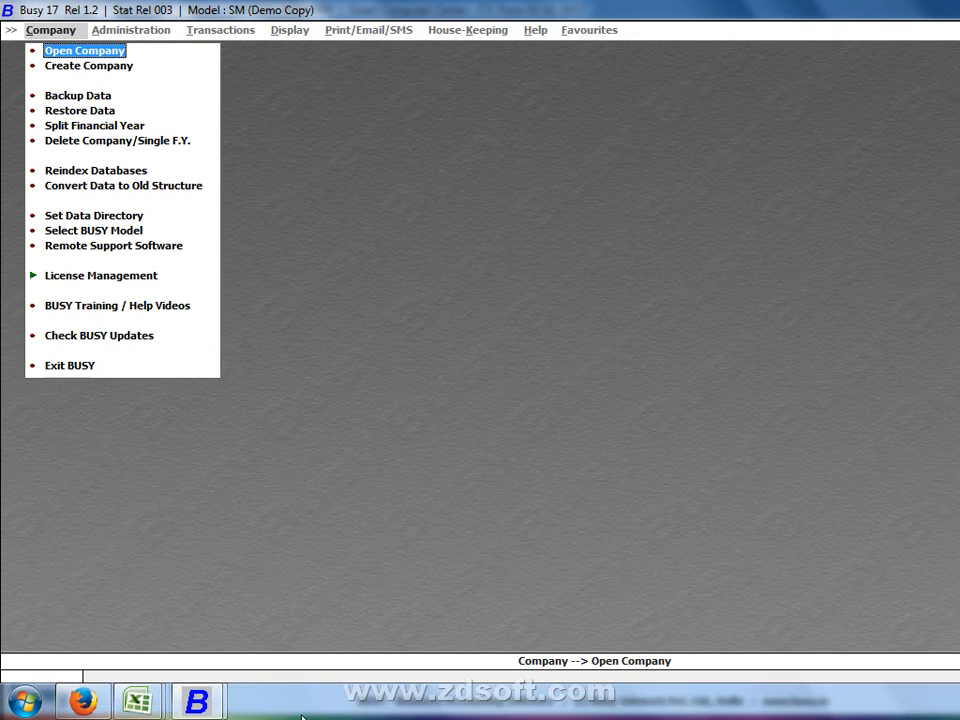
right_click(312, 702)
click(364, 623)
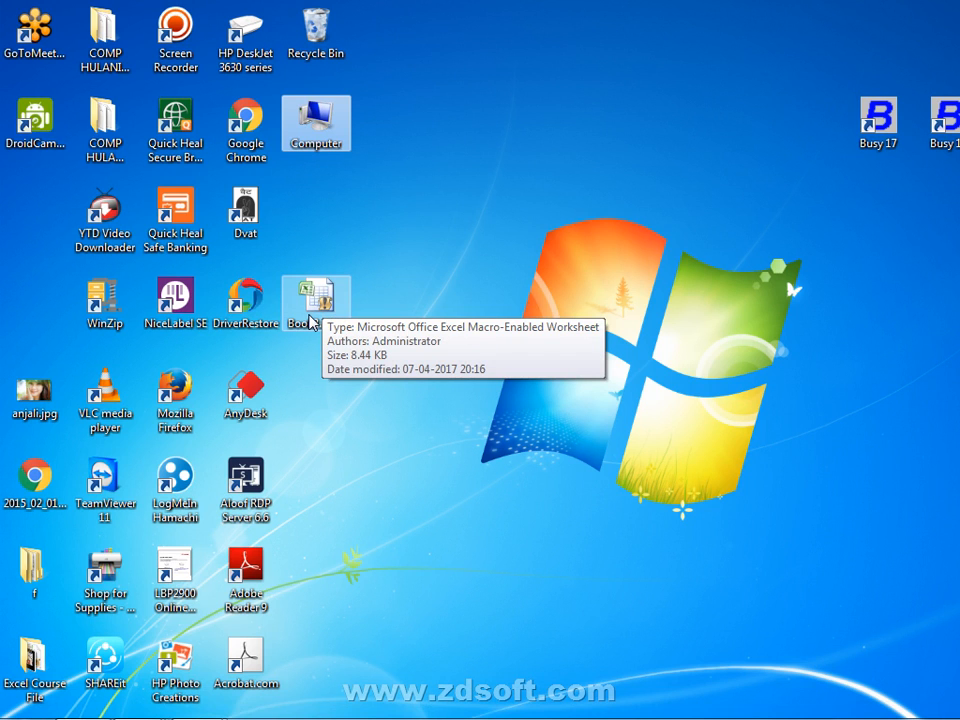
- Check the Gmail message with five attachments in Firefox, then minimize the browser
click(97, 702)
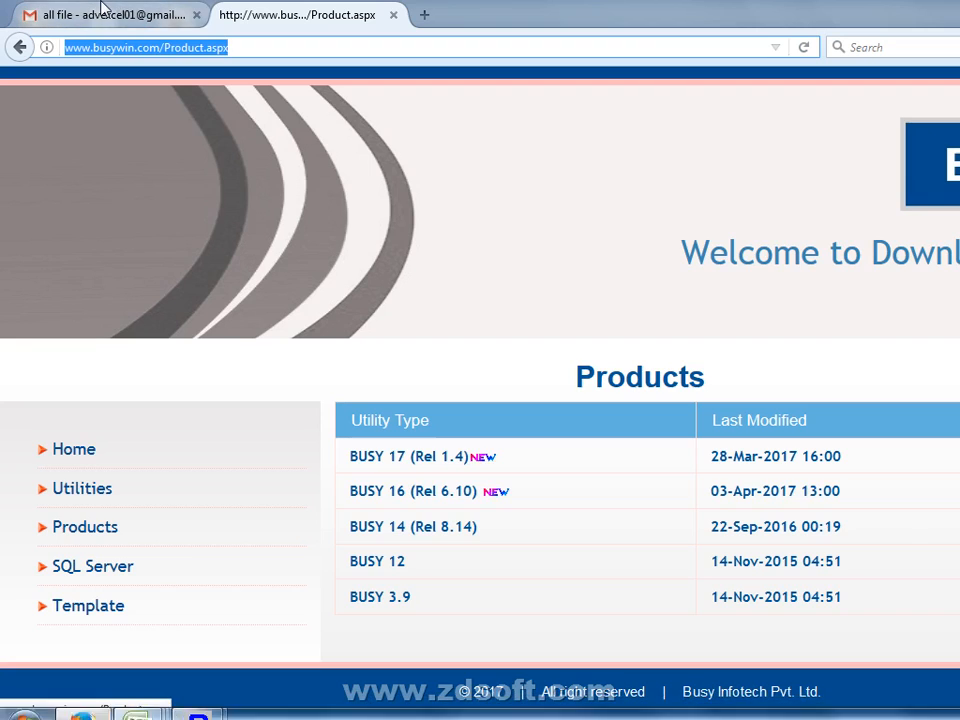
click(102, 12)
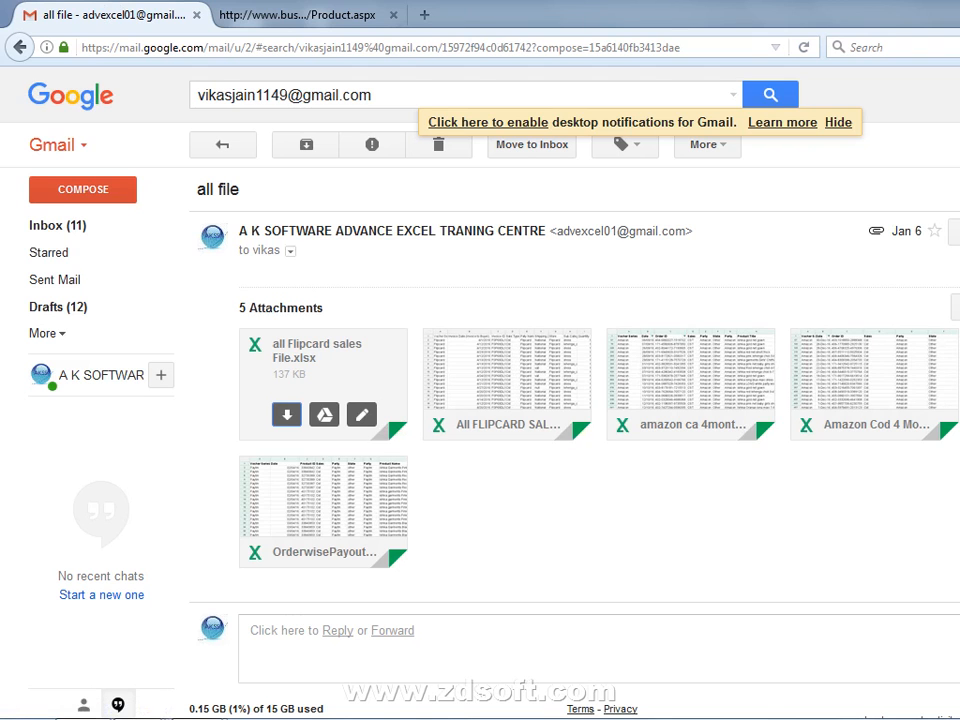
click(957, 8)
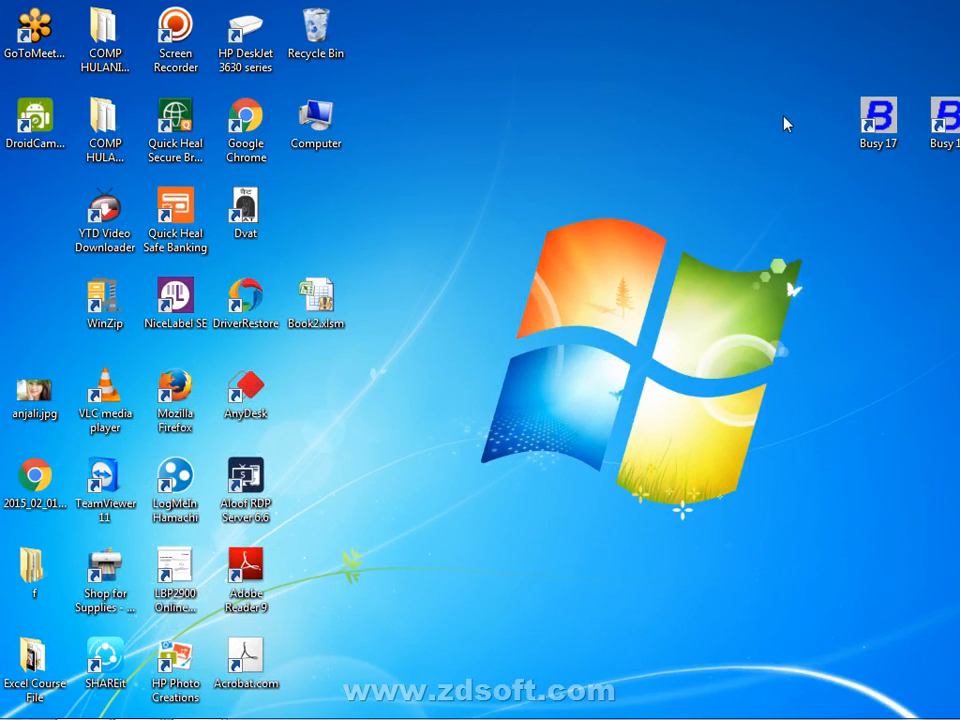
- Copy the file 1325036.xlsx from the Downloads folder
double_click(337, 107)
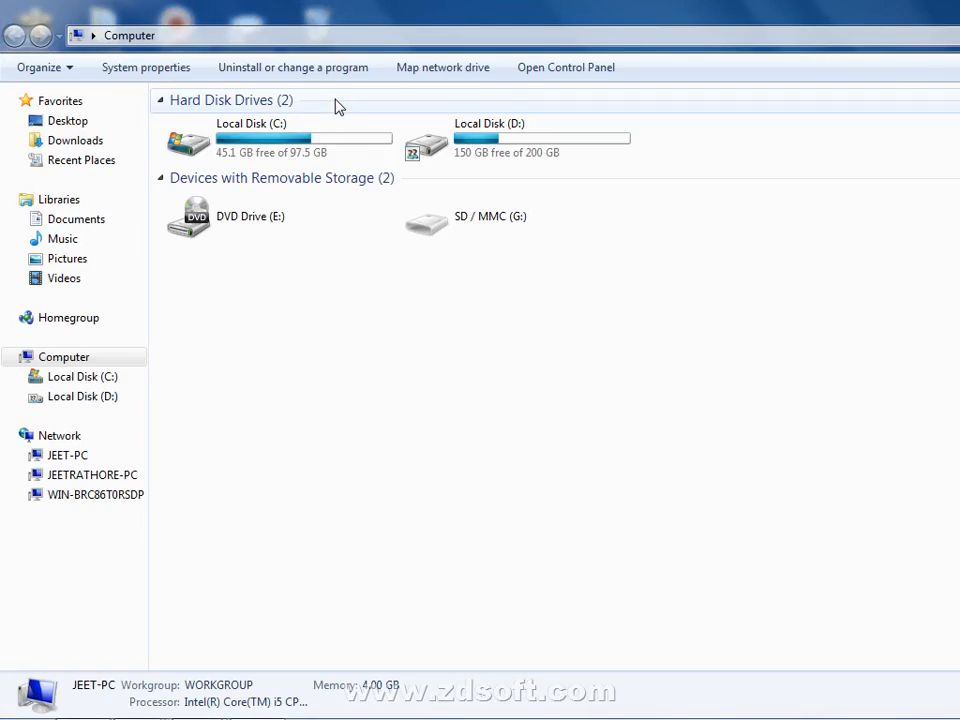
double_click(321, 133)
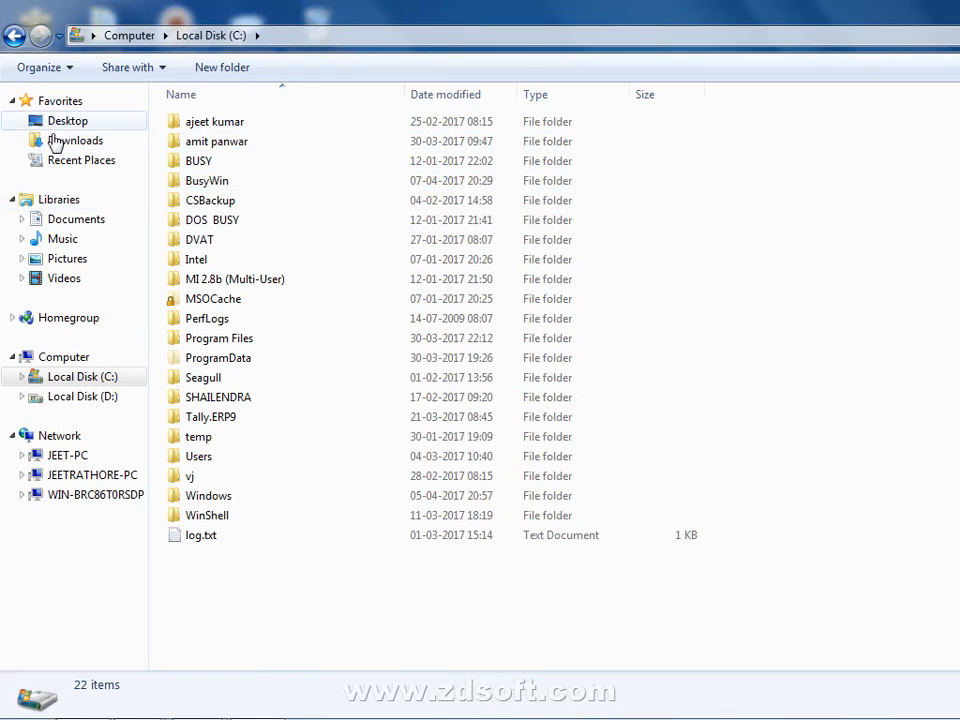
click(62, 141)
click(292, 174)
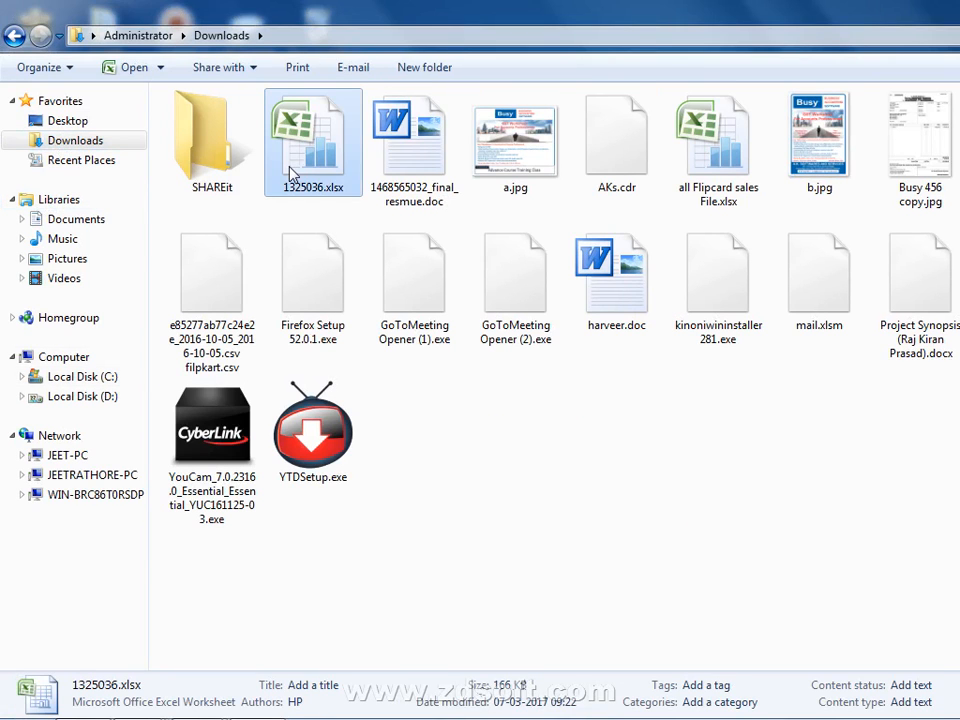
right_click(292, 174)
click(362, 505)
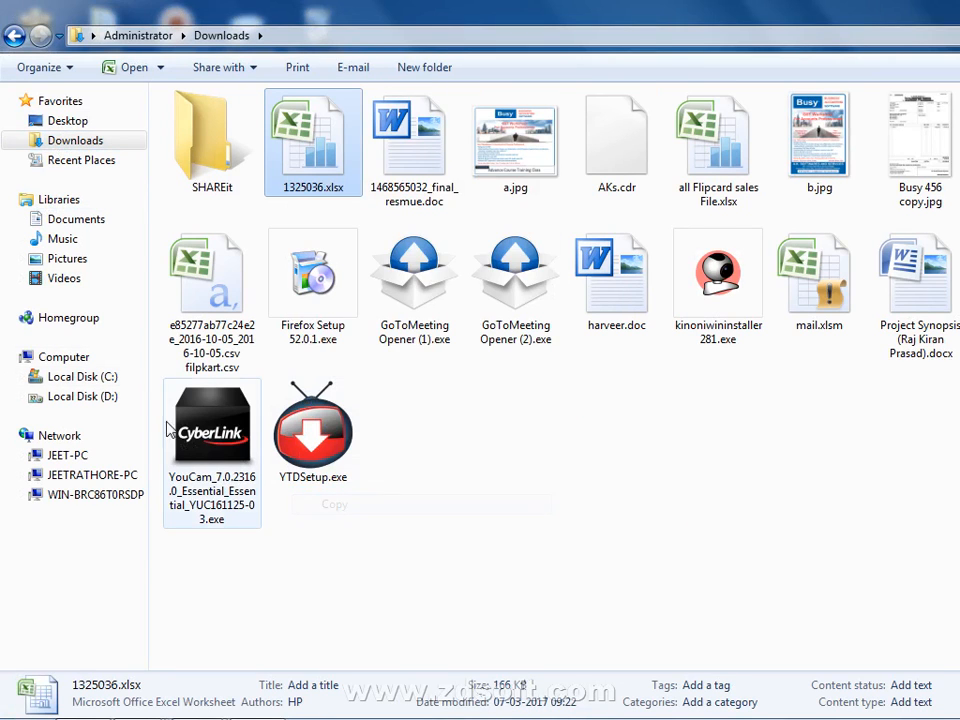
- Browse to C:\BusyWin\SYSTEM, then close the Explorer window
click(115, 385)
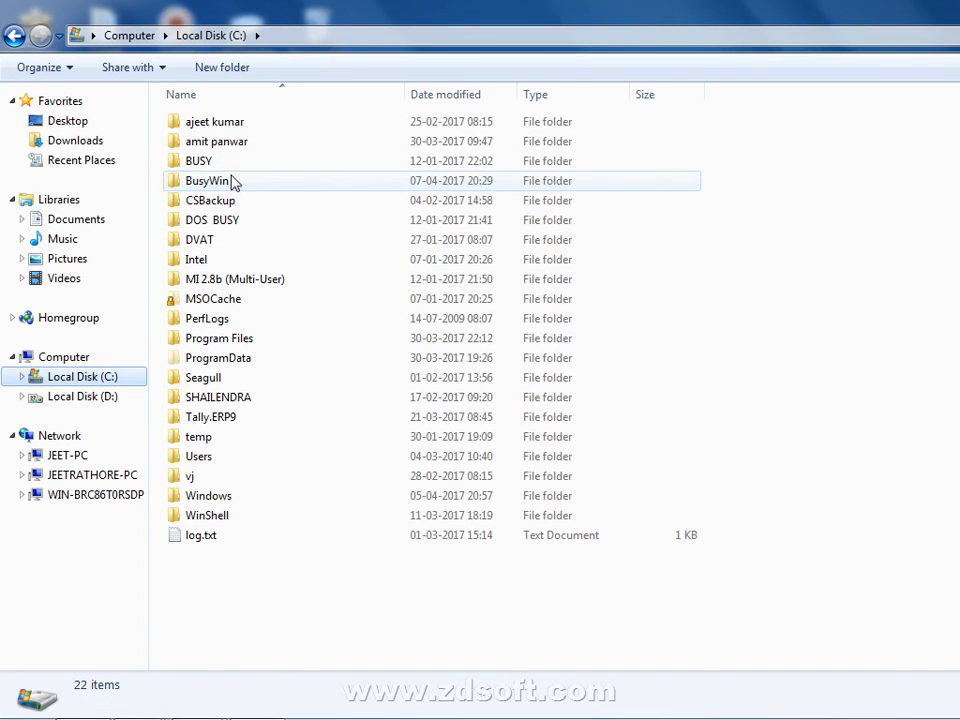
double_click(232, 181)
double_click(238, 162)
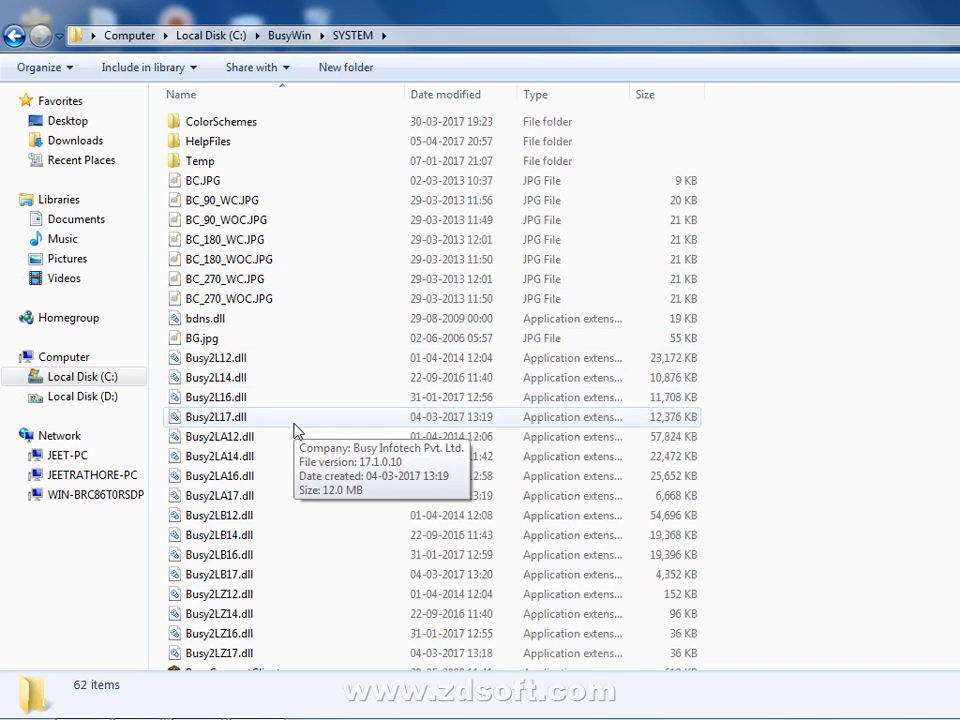
click(957, 8)
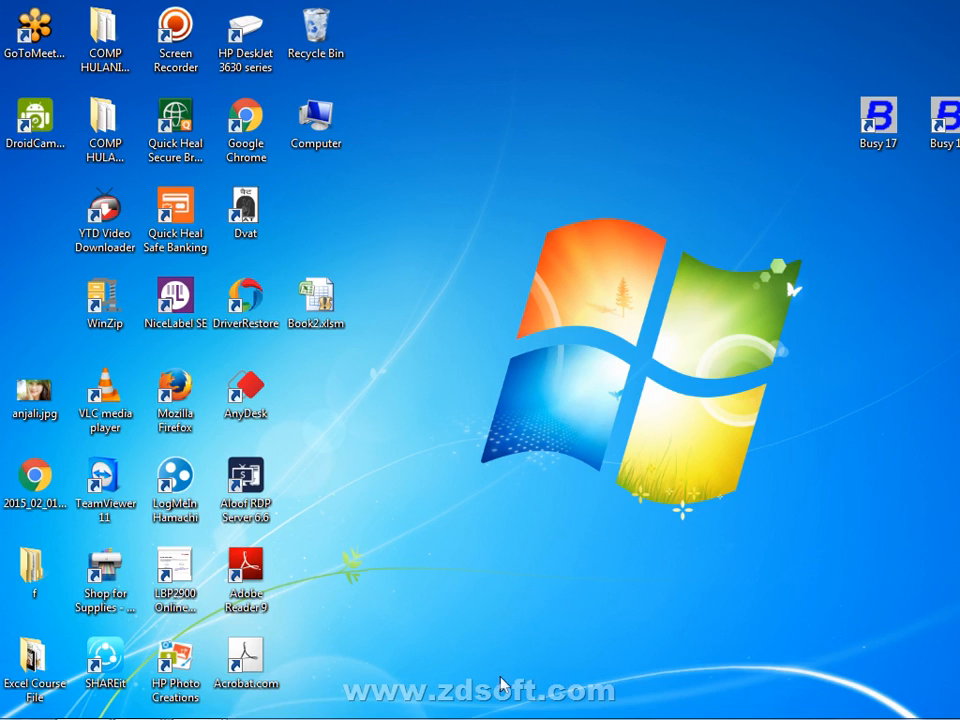
- Bring the Busy 17 Demo Copy window forward and expand License Management under Company
mouse_move(197, 700)
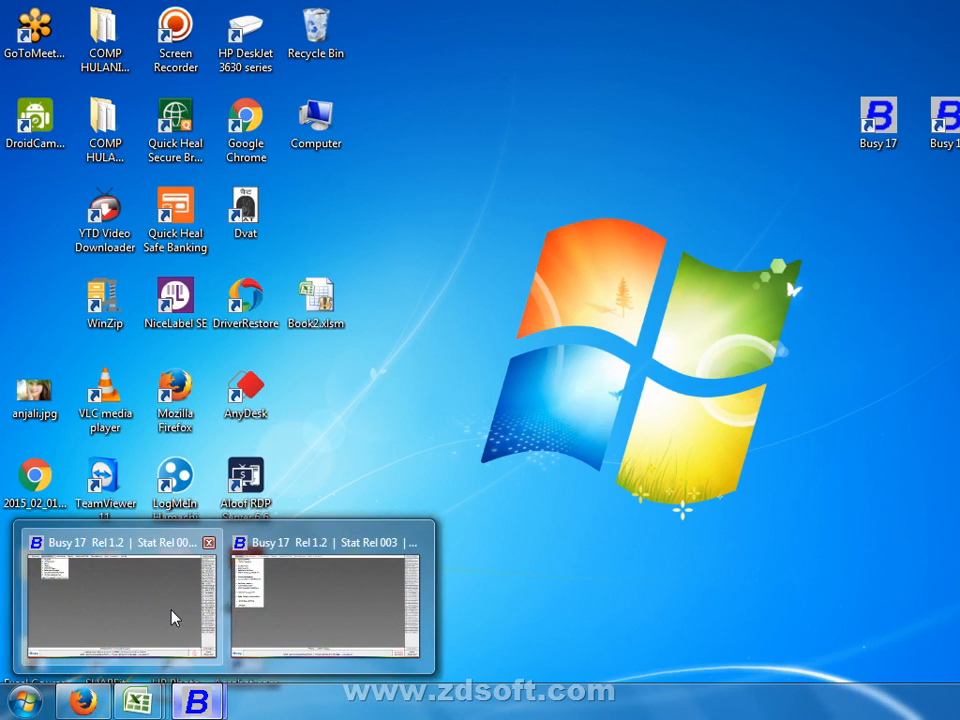
click(172, 617)
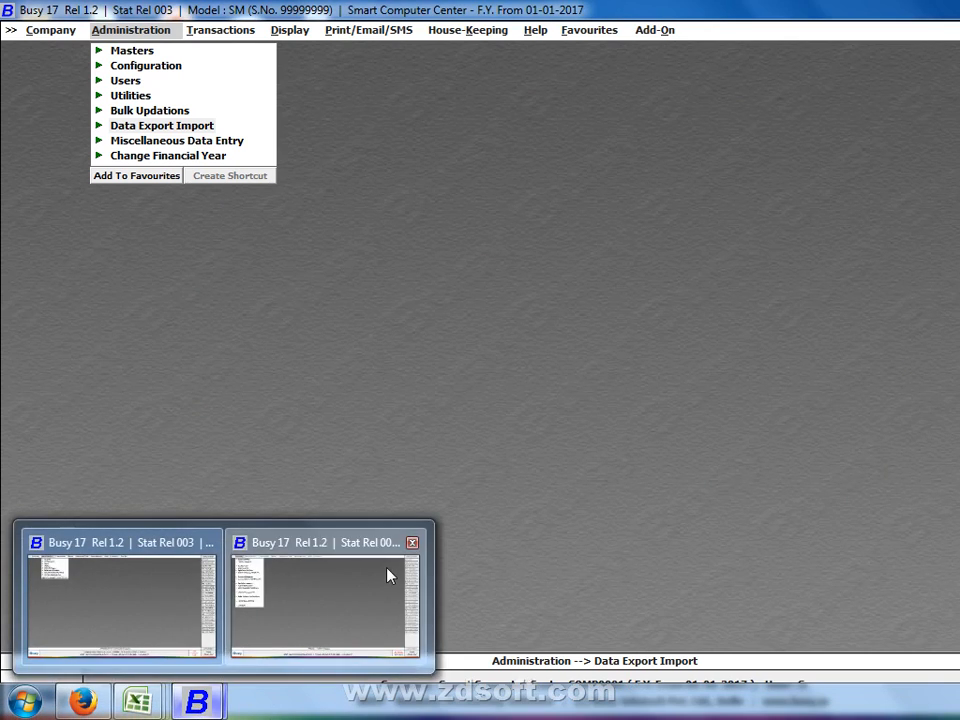
click(390, 575)
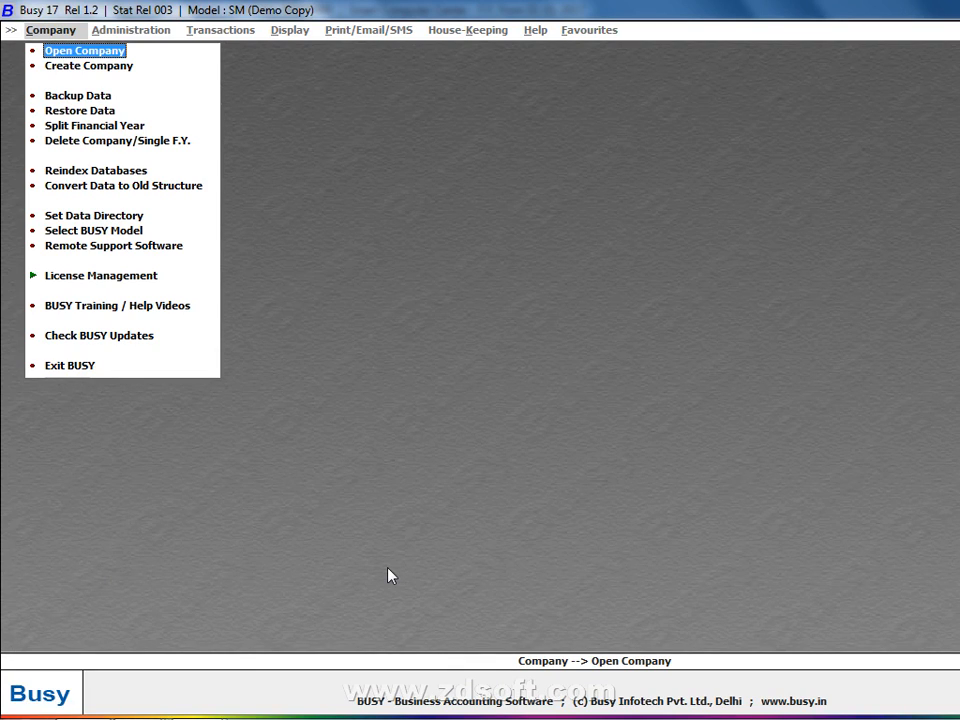
click(110, 283)
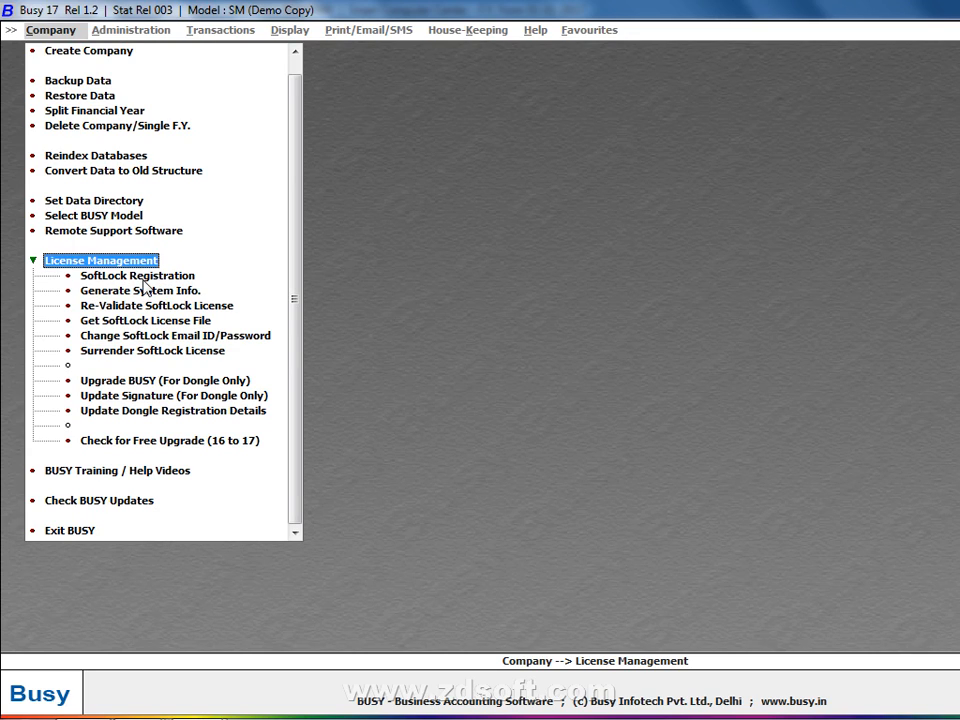
- Select SoftLock Registration under License Management and open its form
key(Down)
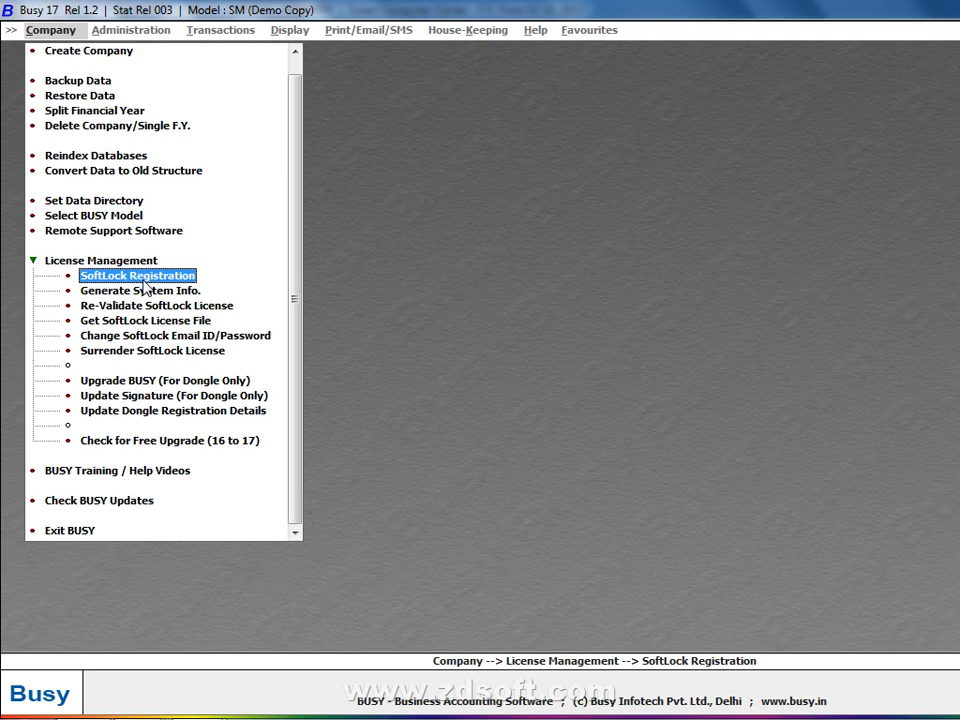
key(Return)
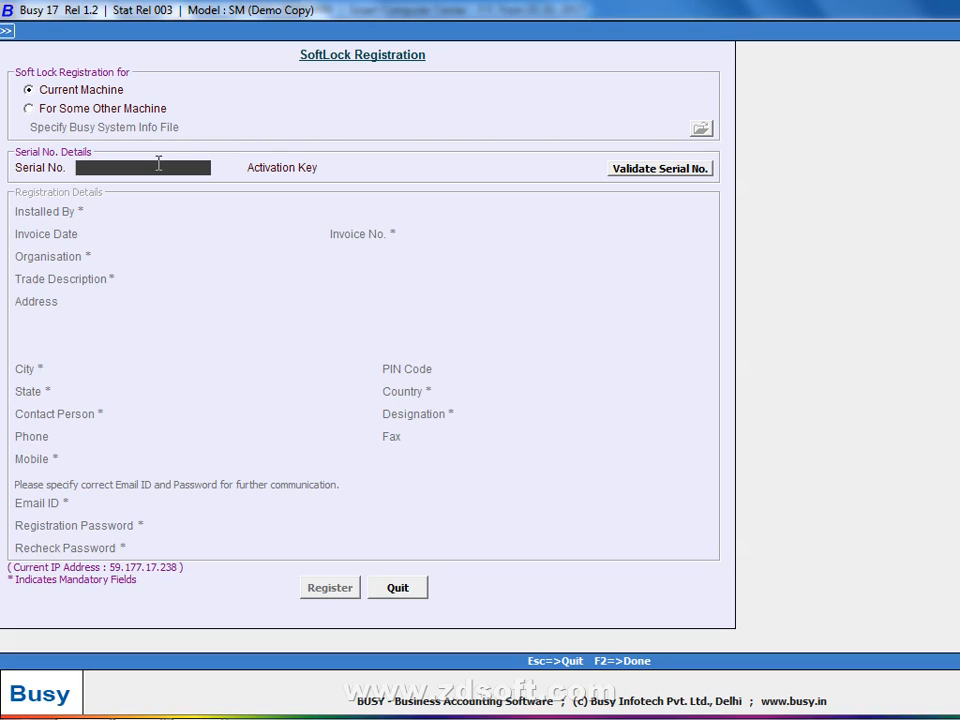
- Visit the Activation Key and Serial No. fields, then quit SoftLock Registration without entering details
click(348, 170)
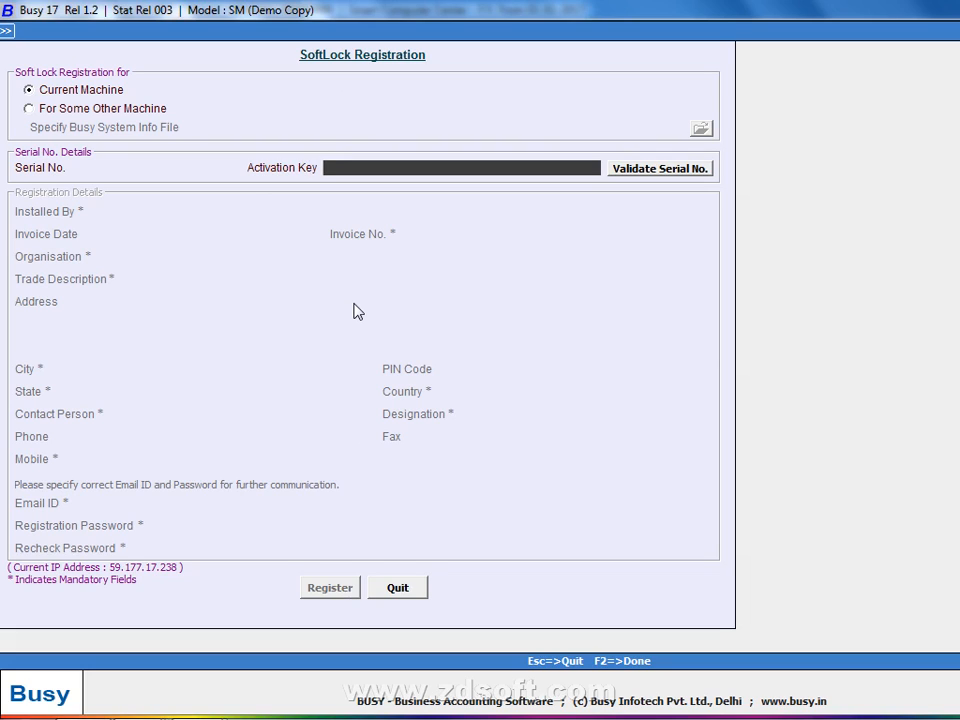
click(185, 170)
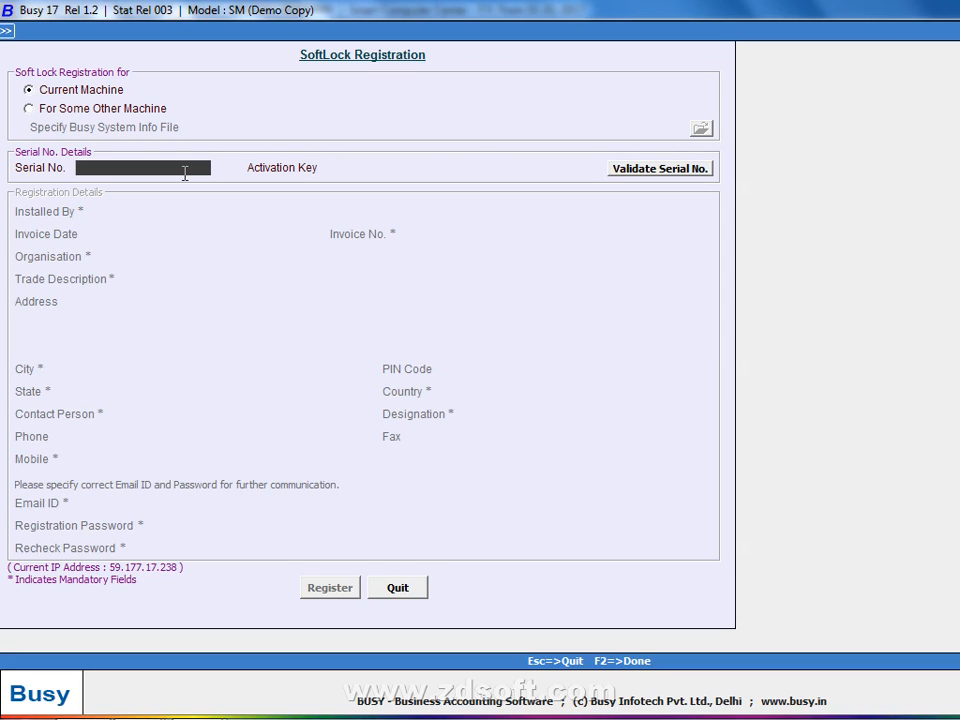
click(392, 594)
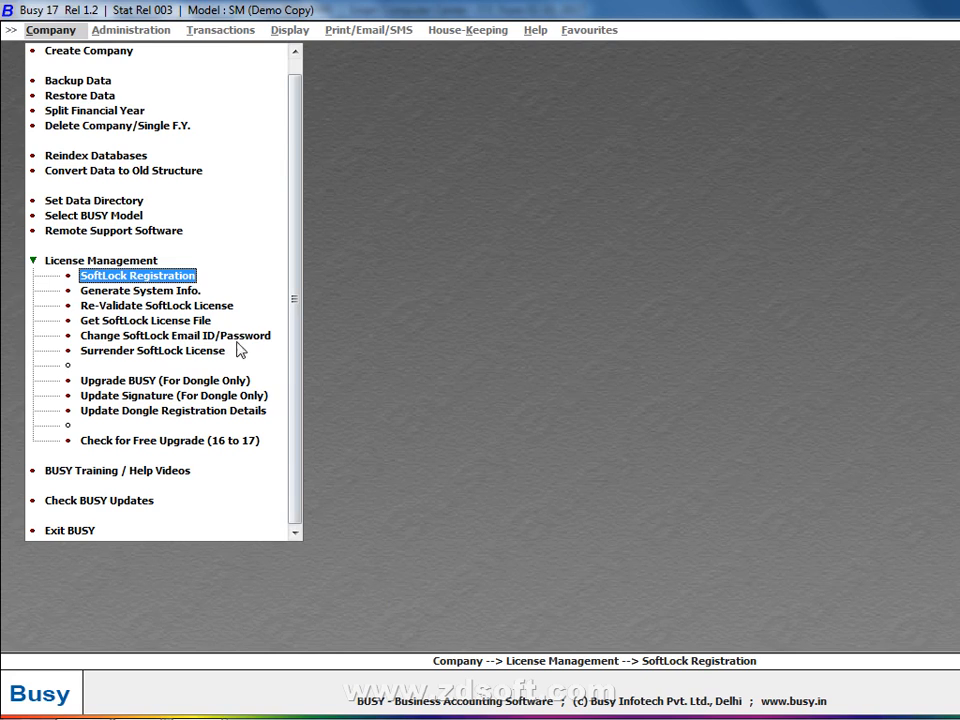
- Reopen SoftLock Registration, escape out unsaved, and collapse the License Management list
click(183, 283)
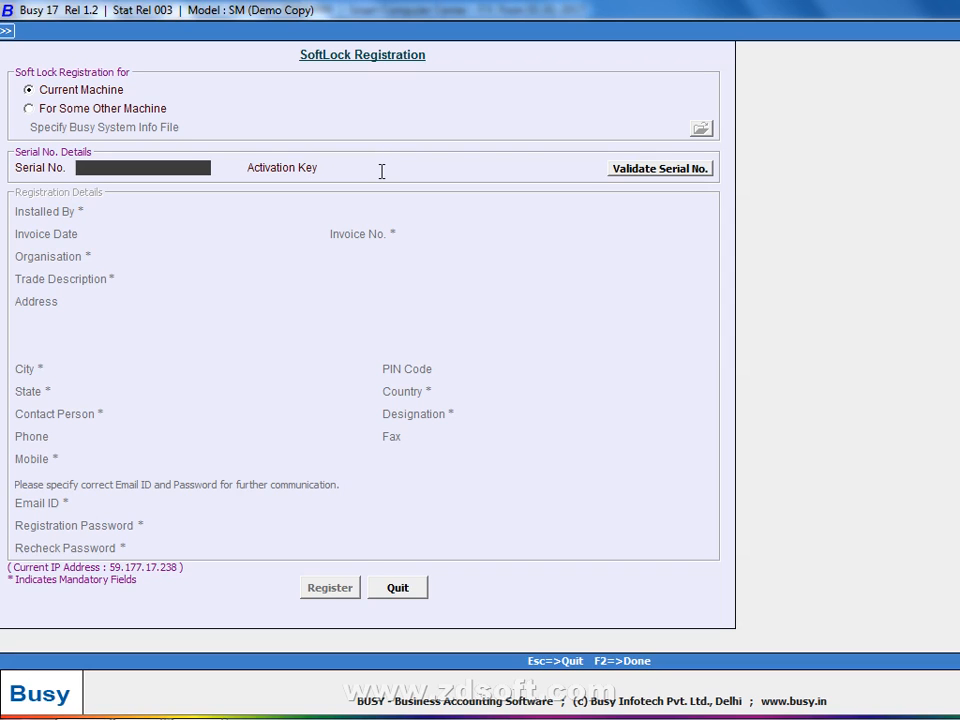
key(Escape)
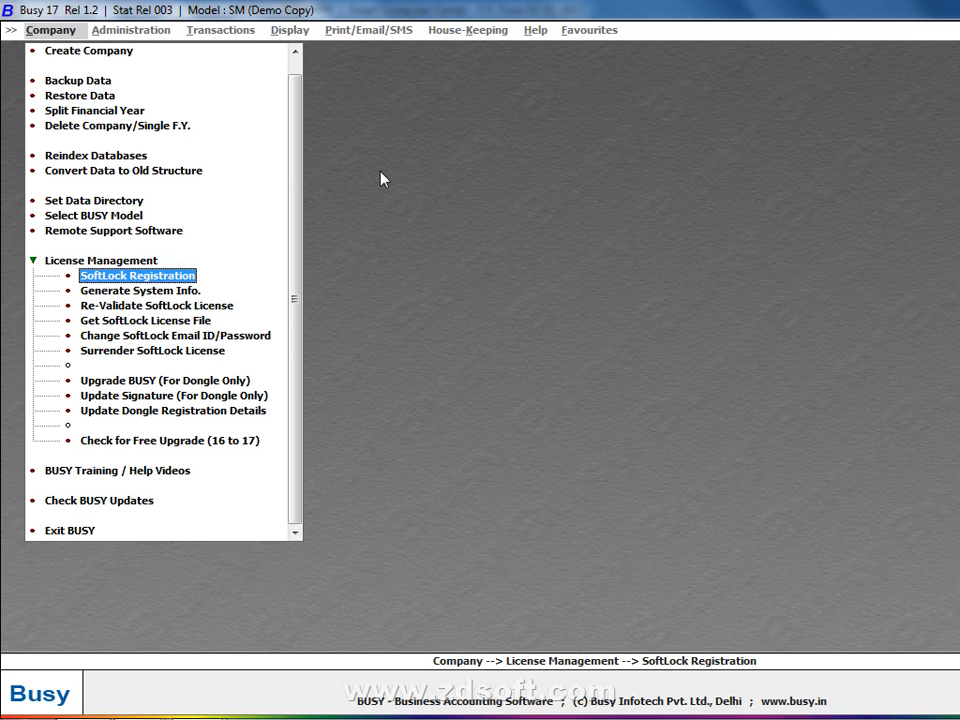
click(130, 261)
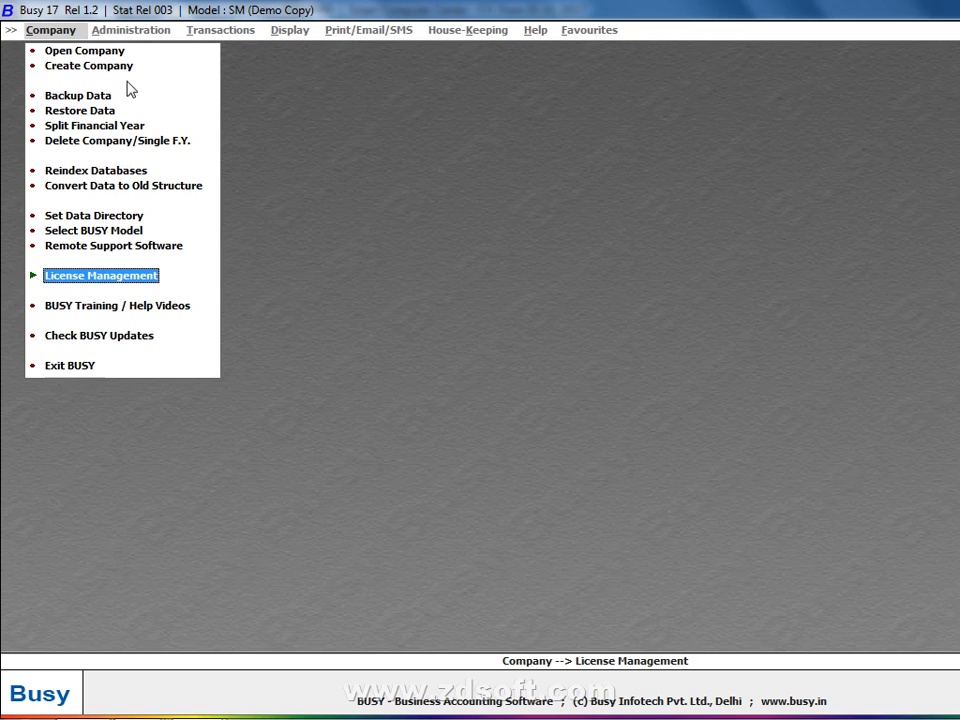
- Leave the data directory at D:\rohit and open Computer in Windows Explorer with Win+E
click(101, 222)
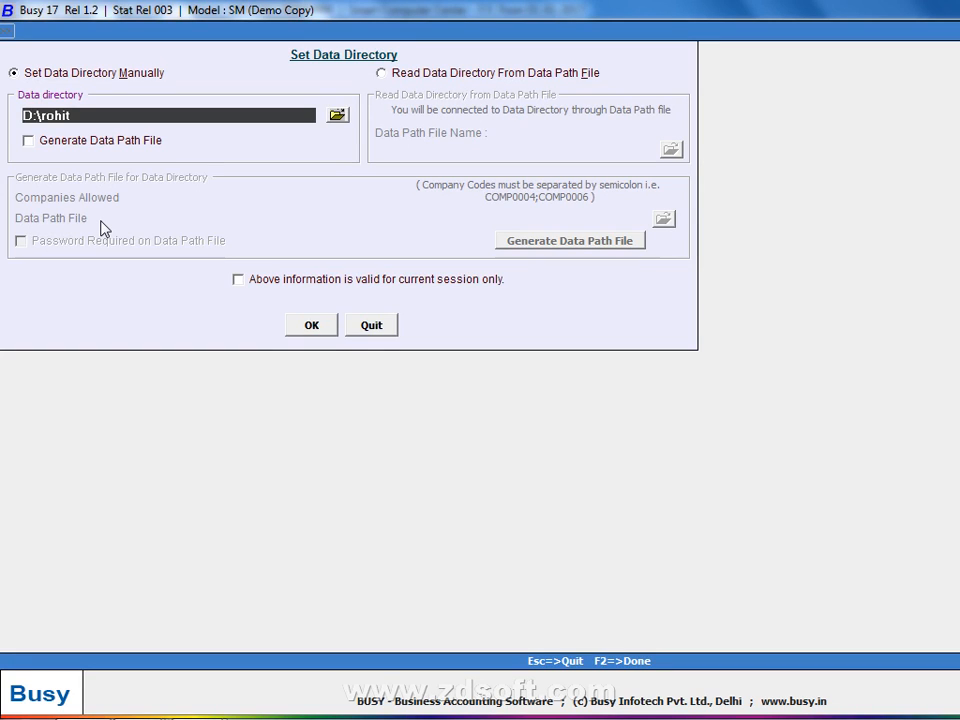
key(Escape)
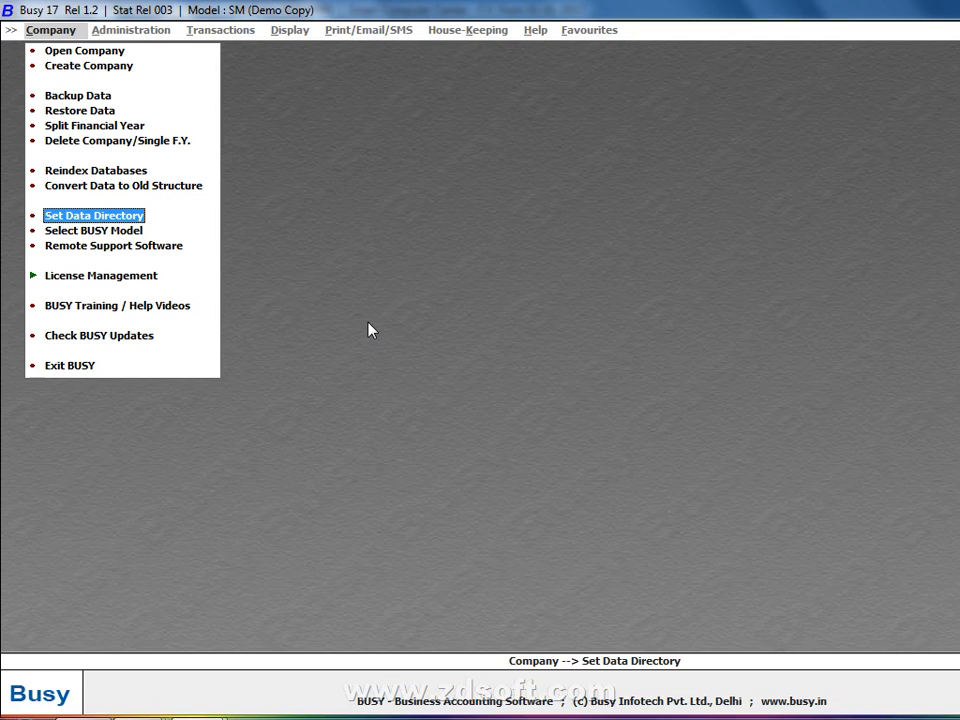
key(super+e)
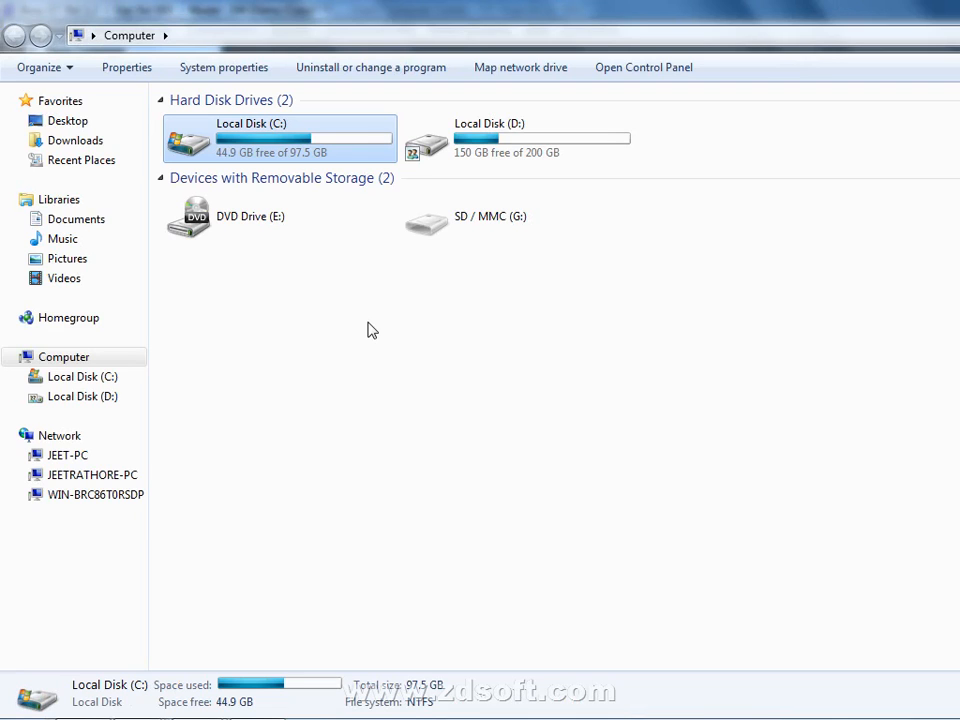
- Create a new folder named sooraj on Local Disk (D:), then edit the address bar path
double_click(516, 129)
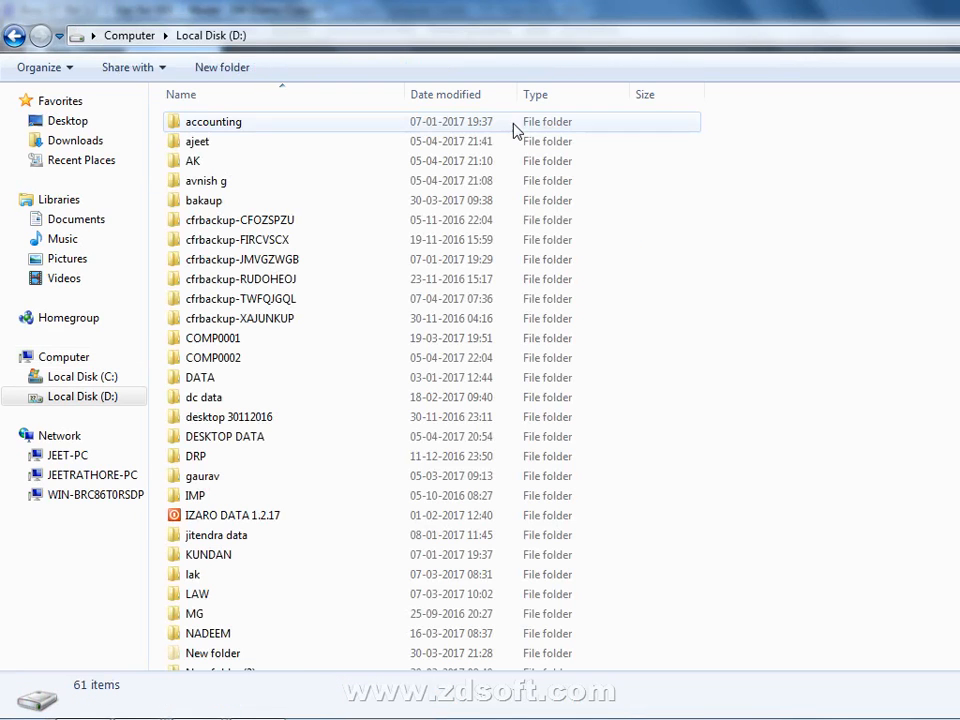
right_click(829, 265)
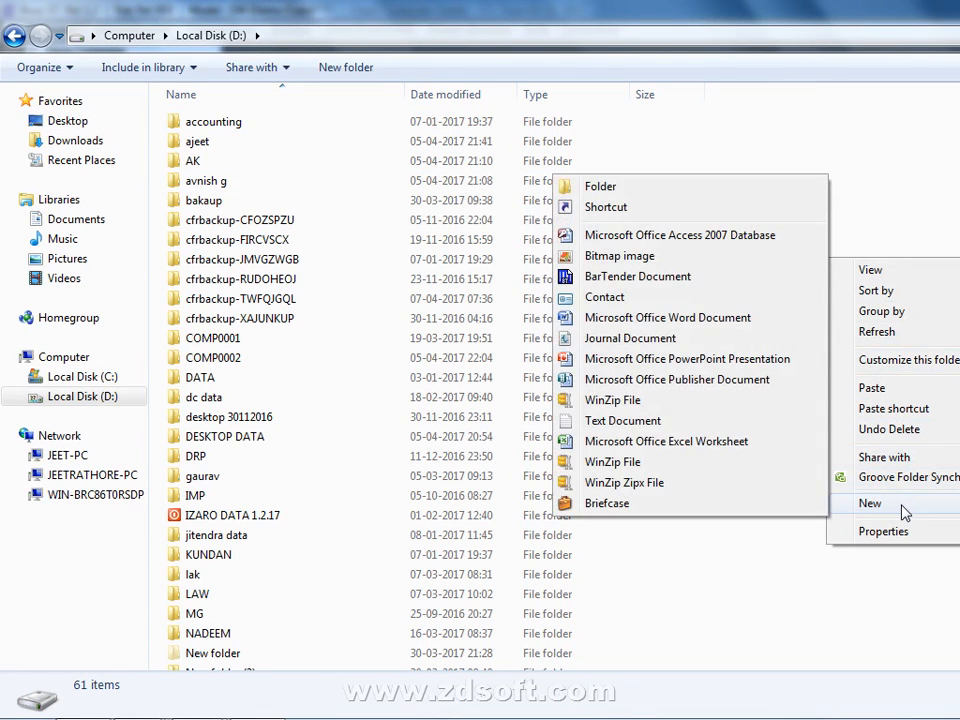
mouse_move(870, 503)
click(343, 80)
click(343, 68)
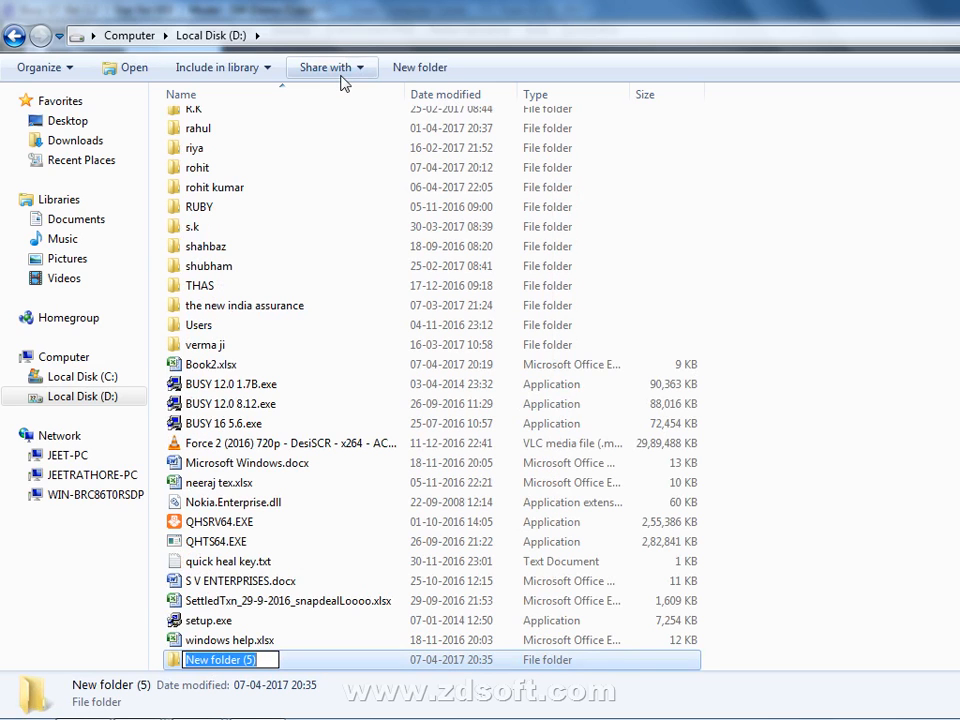
text(s)
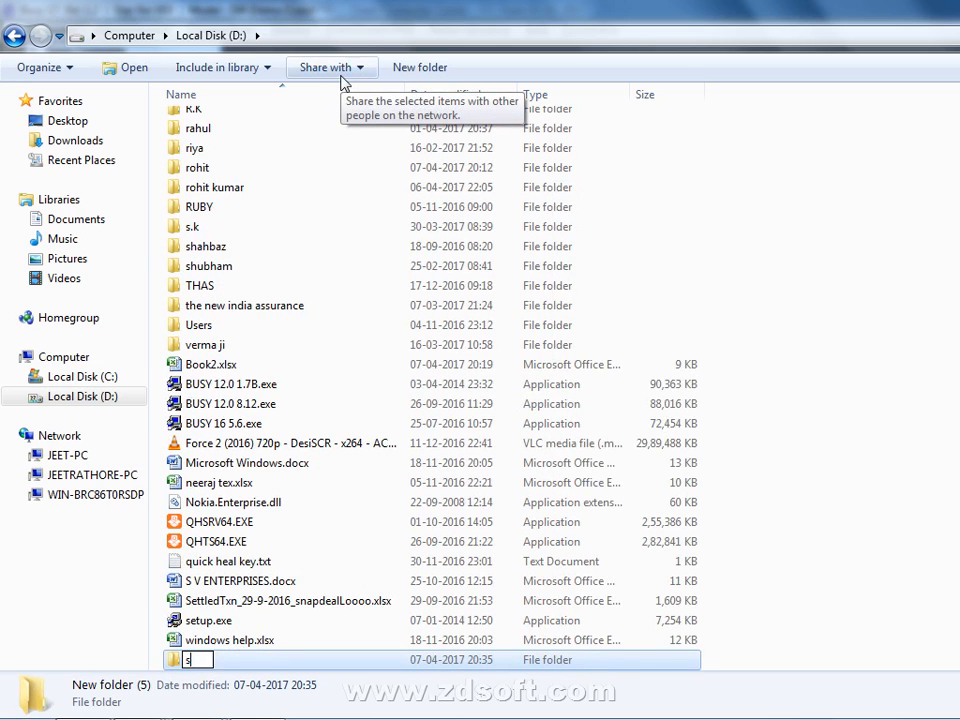
text(ooraj)
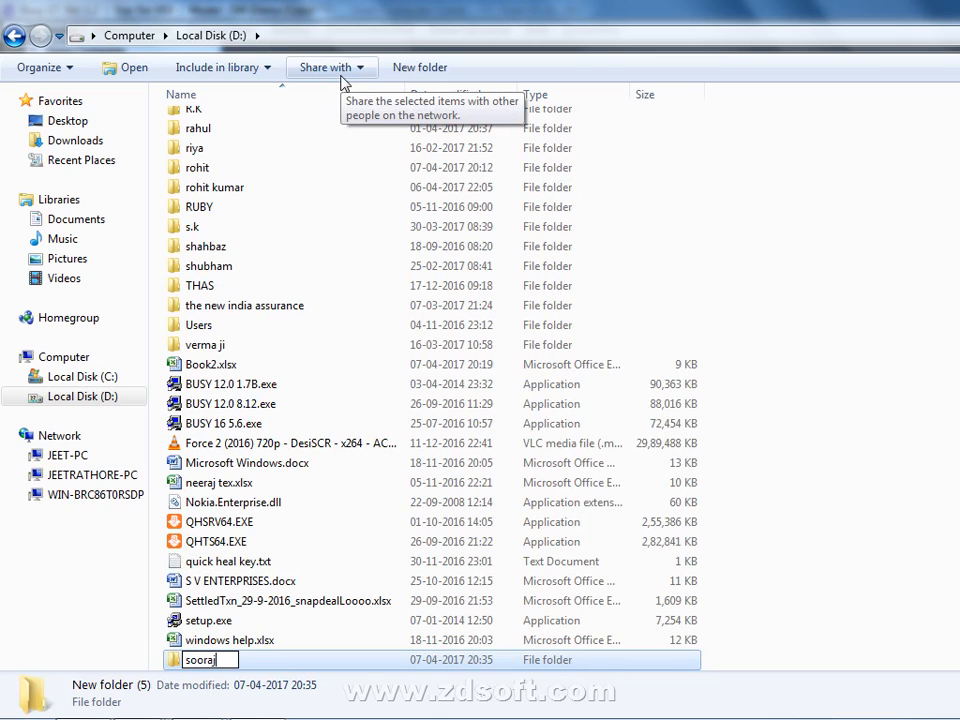
key(Return)
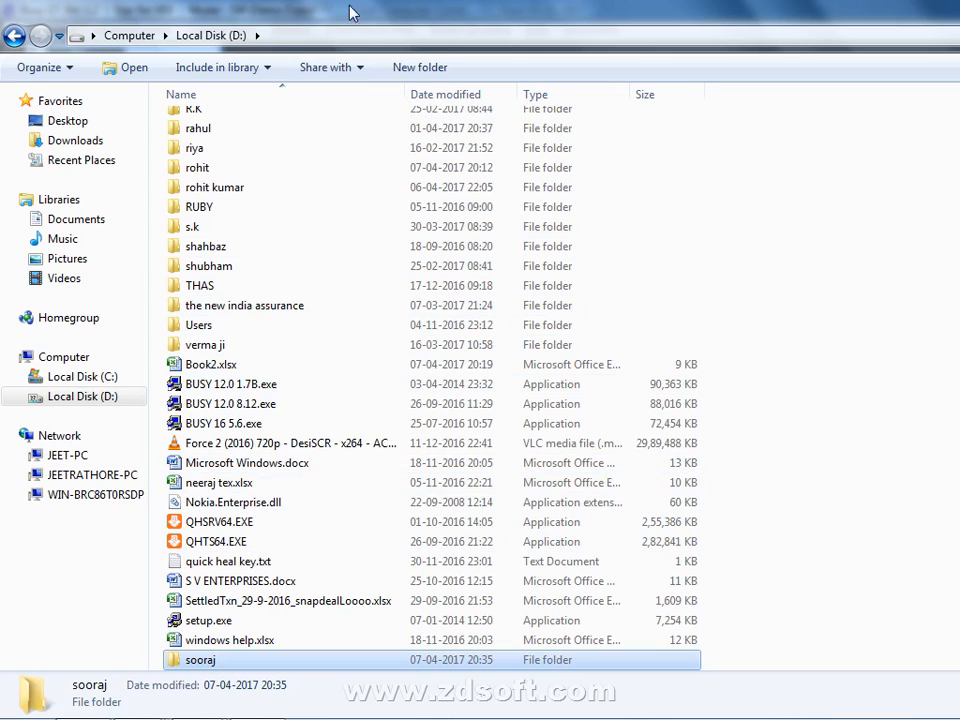
click(318, 40)
click(188, 35)
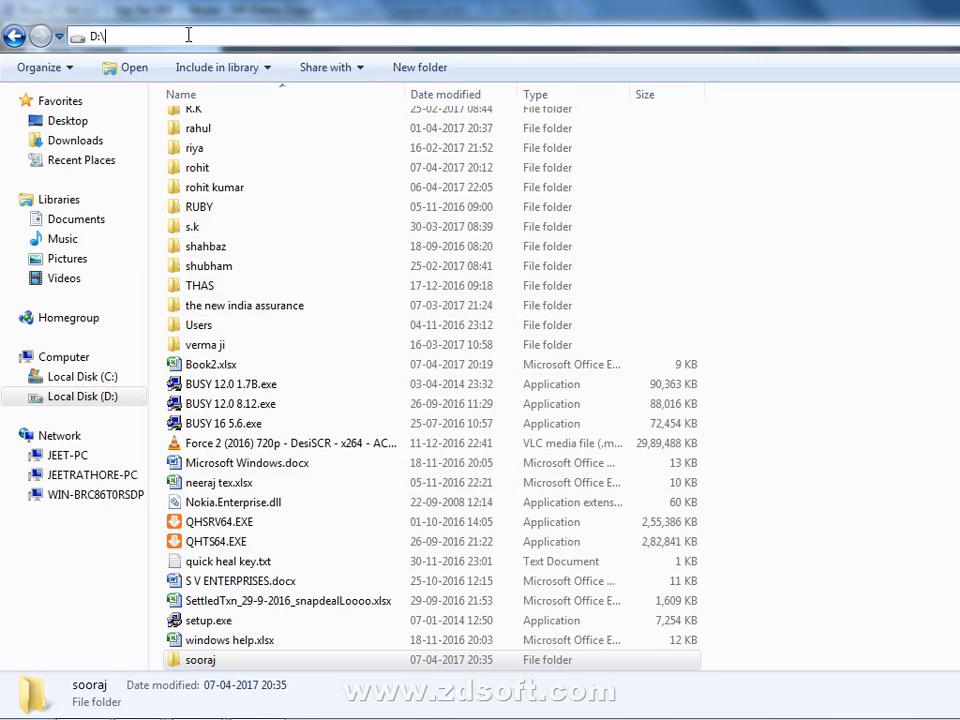
- Enter D:\sooraj in the Explorer address bar, copy that path, and return to BUSY
text(soor)
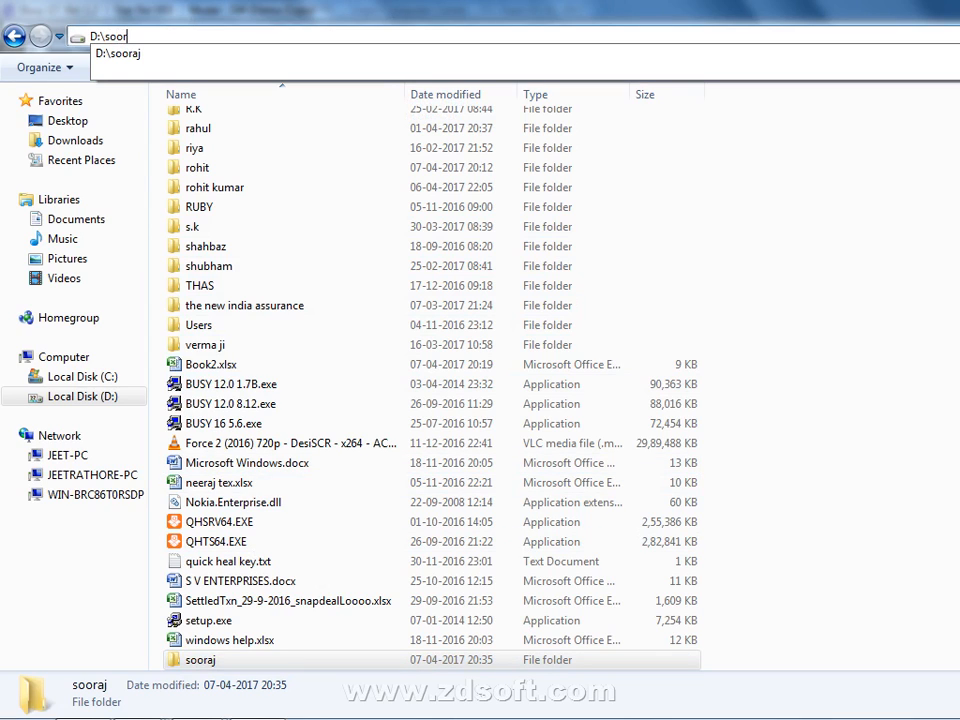
text(aj)
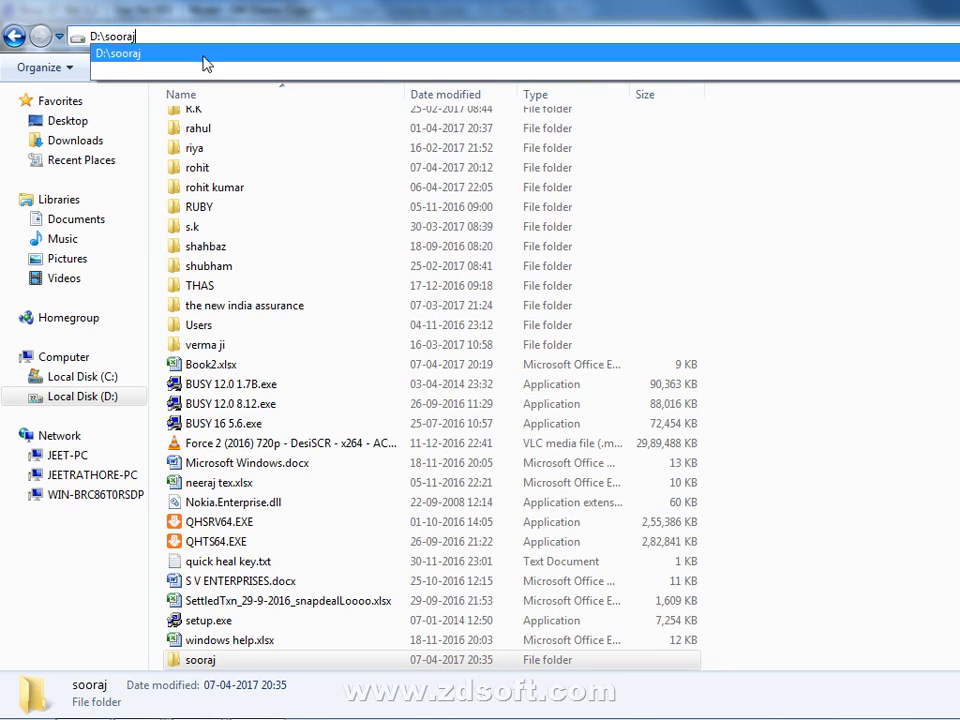
drag(178, 36, 77, 38)
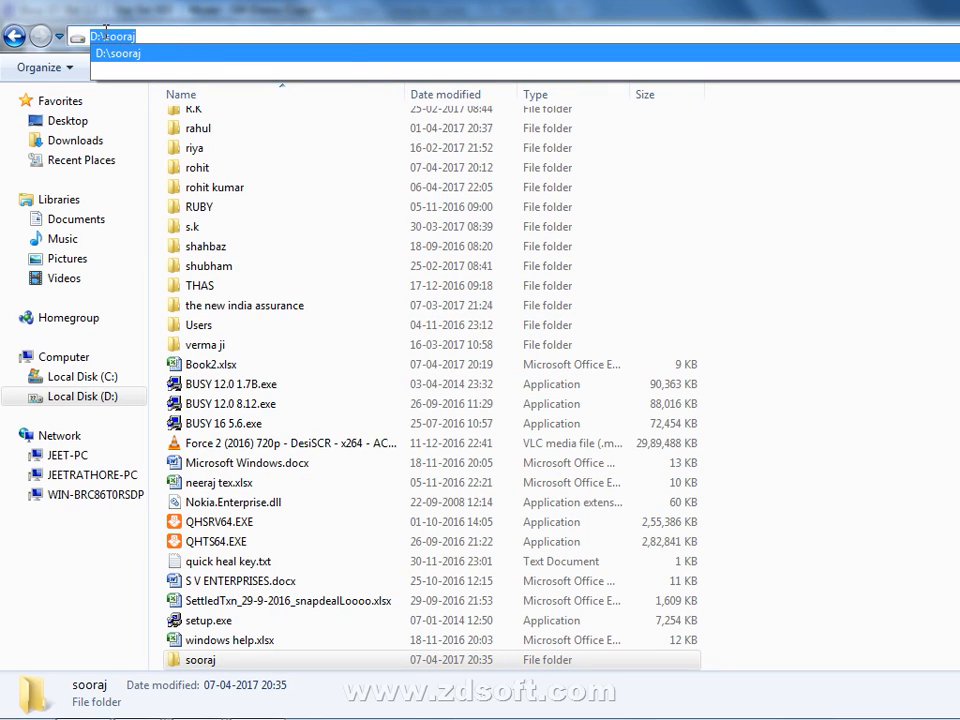
right_click(78, 36)
click(166, 92)
right_click(107, 40)
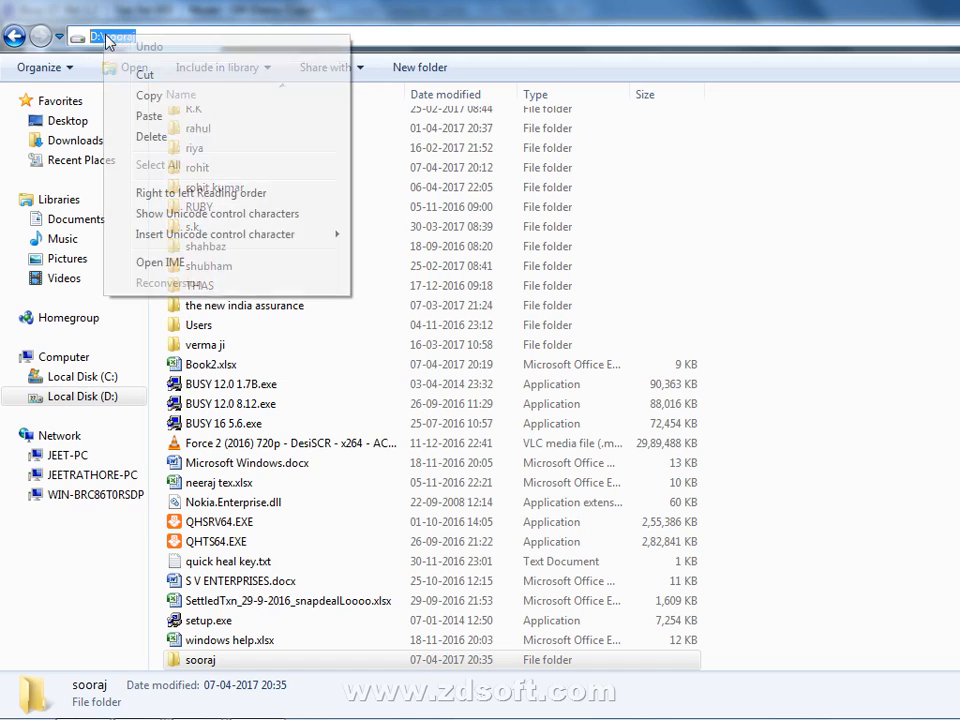
click(137, 95)
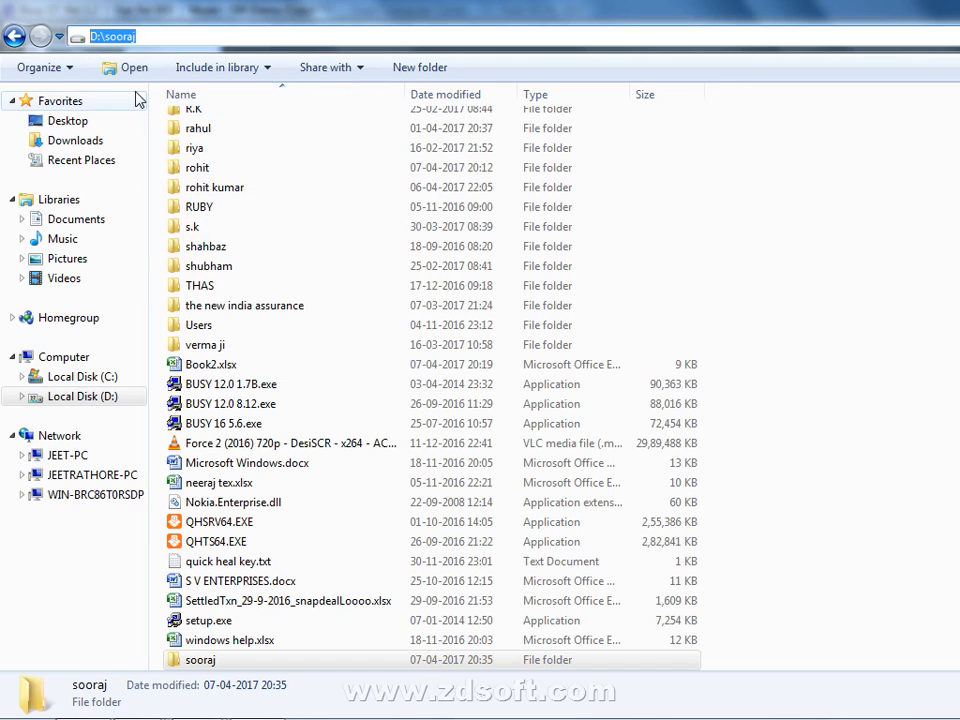
key(alt+Tab)
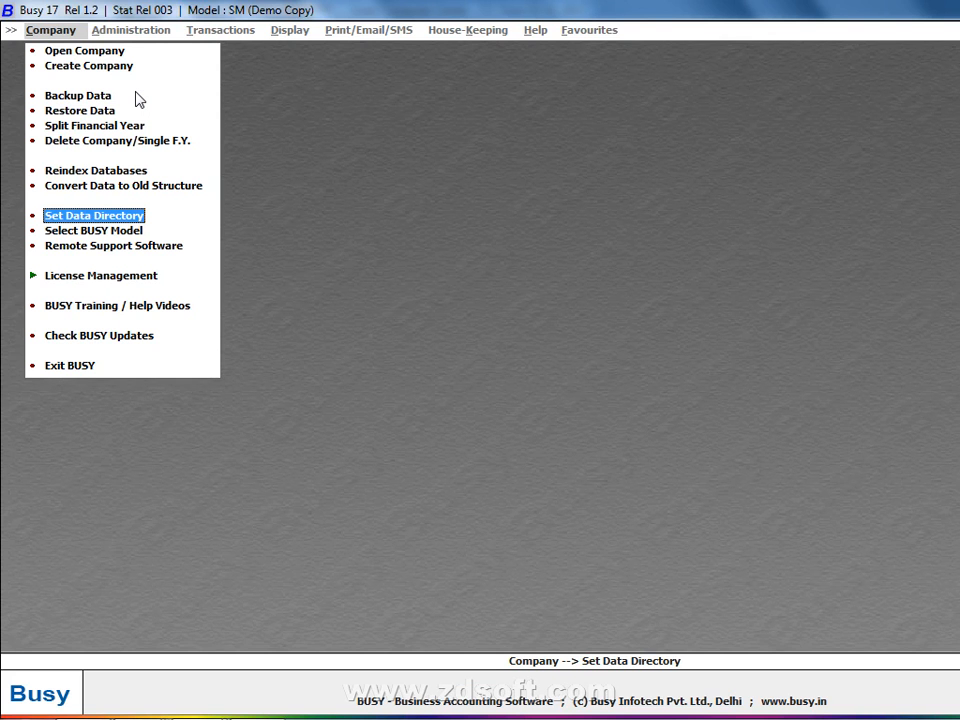
- Change the data directory to D:\sooraj via Browse for Folder, save, and reopen to verify
click(113, 219)
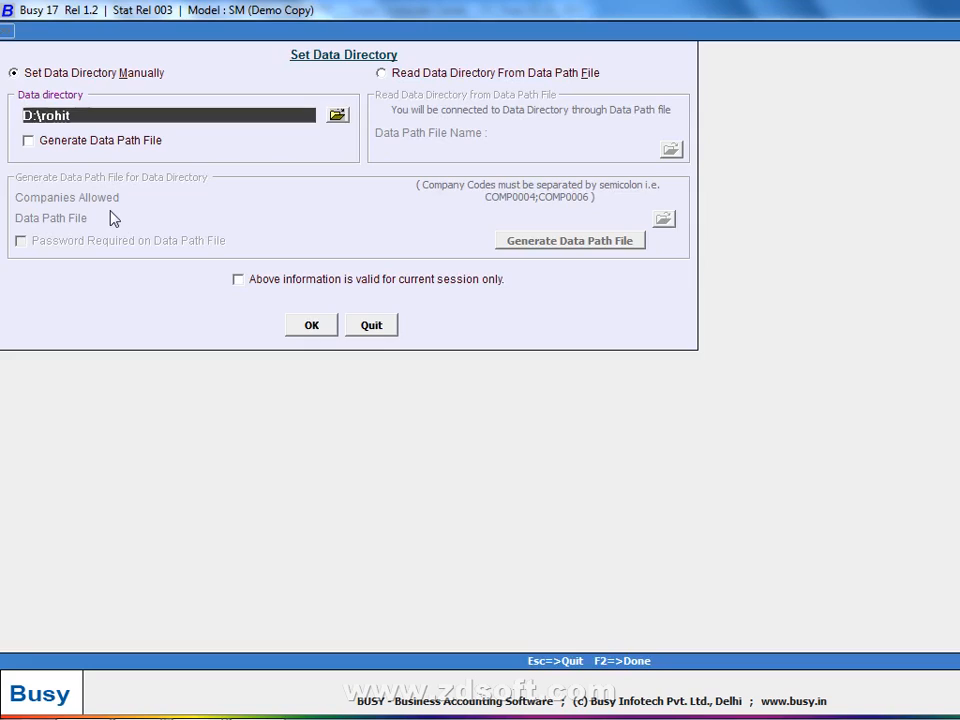
text(D:\sooraj)
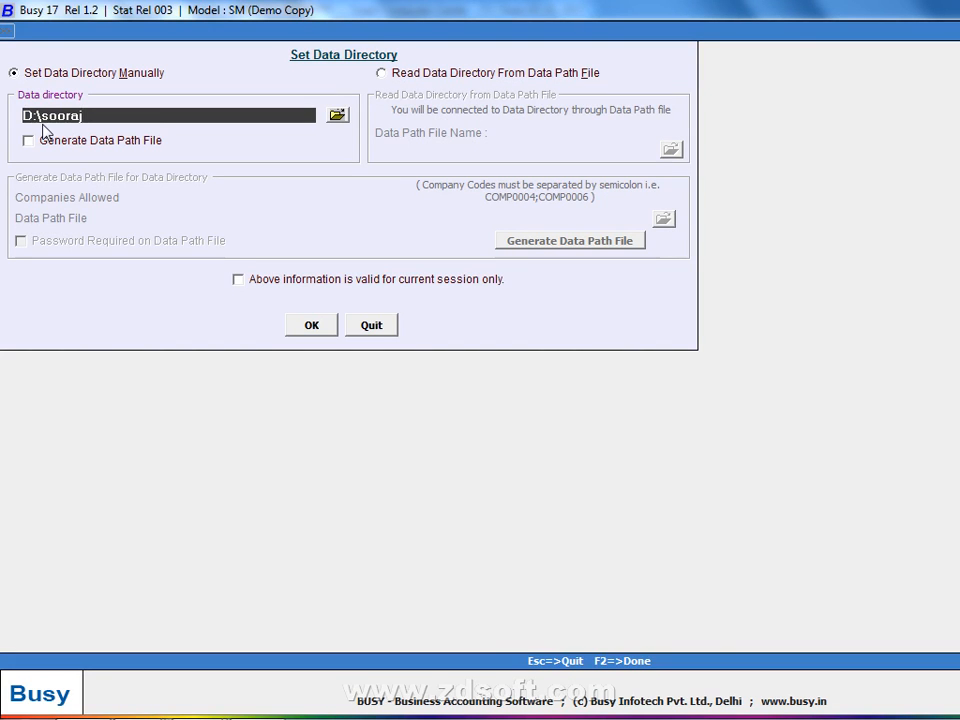
click(337, 115)
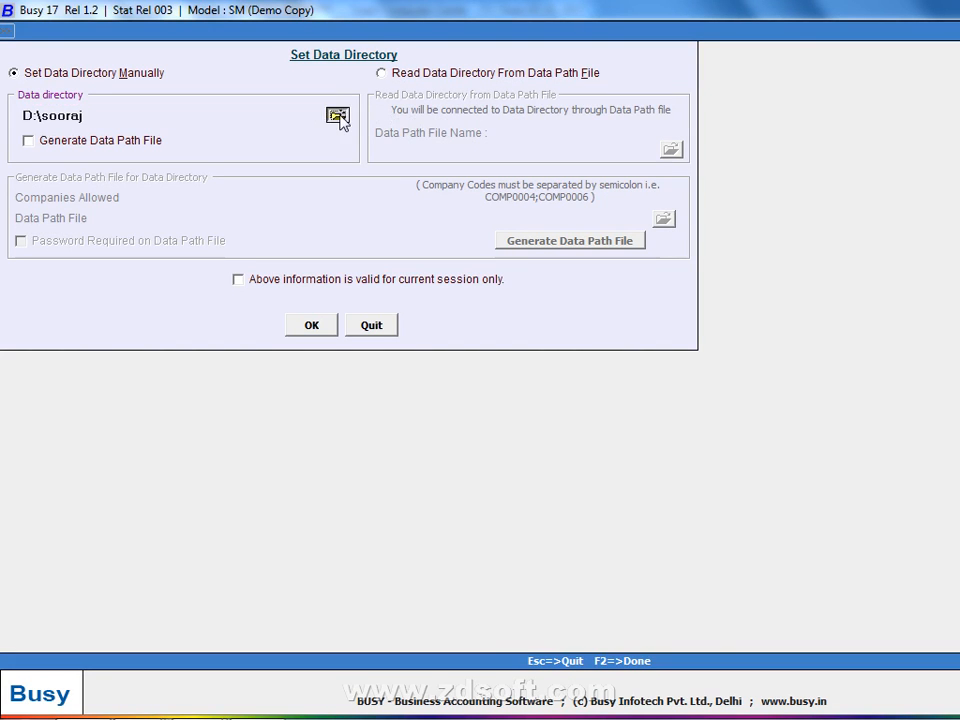
click(536, 402)
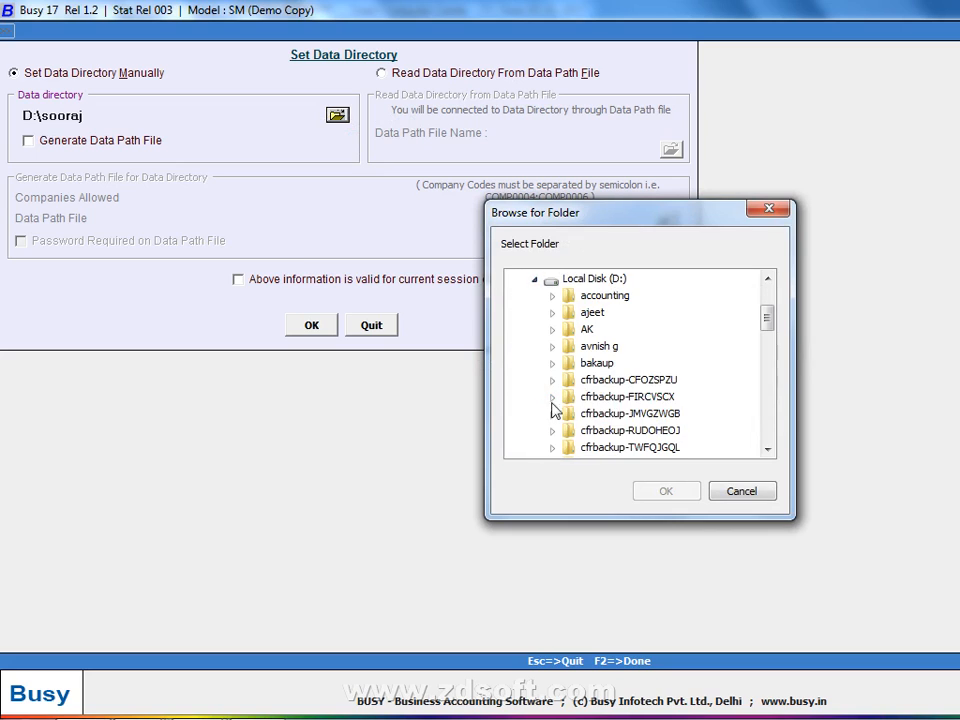
click(610, 403)
key(s)
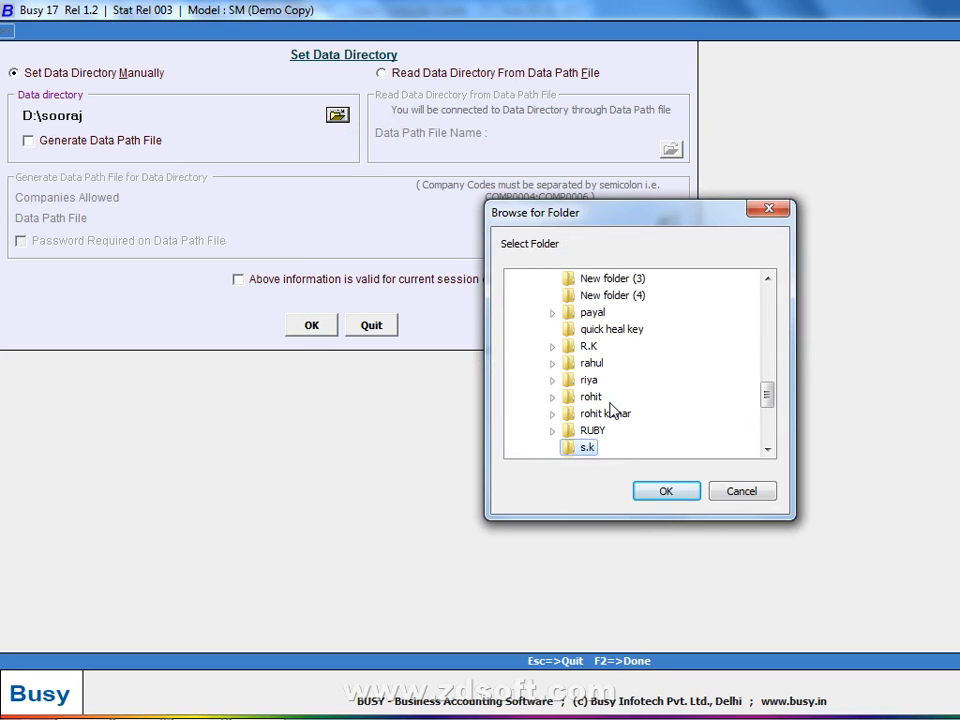
key(s)
key(s)
key(s)
key(s)
key(Up)
key(Up)
key(Up)
key(Up)
key(Up)
key(Up)
key(Up)
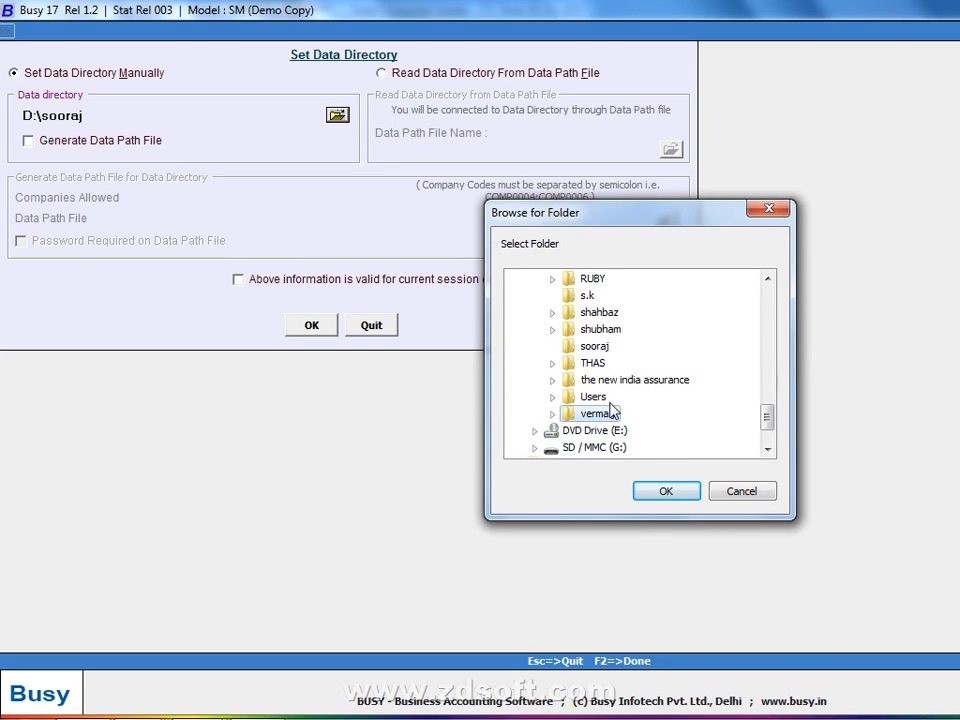
key(Down)
key(Return)
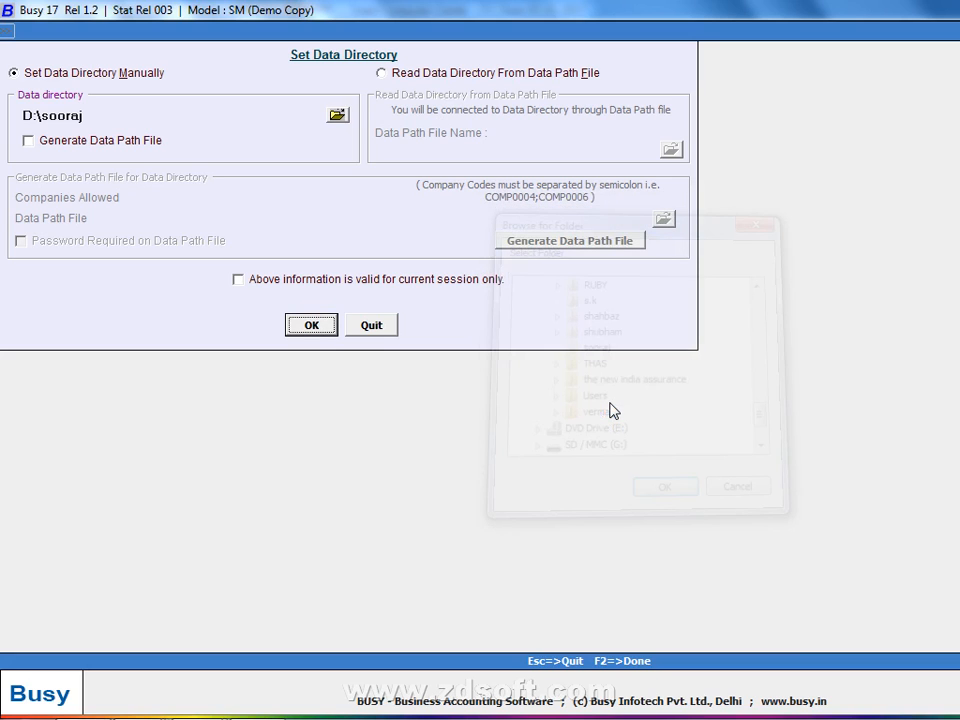
click(320, 329)
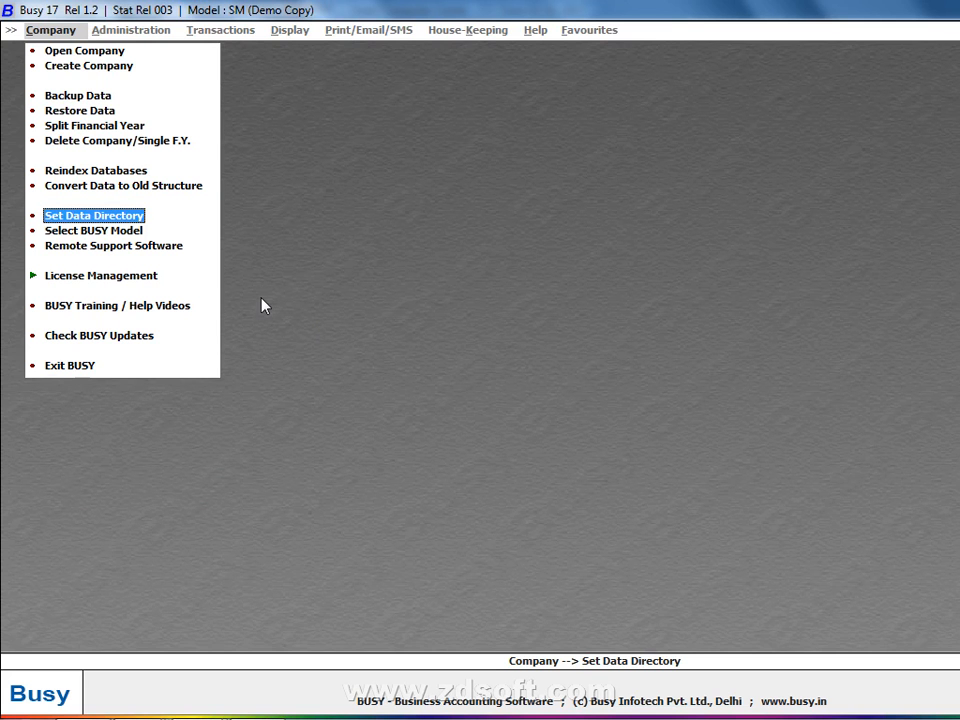
click(112, 220)
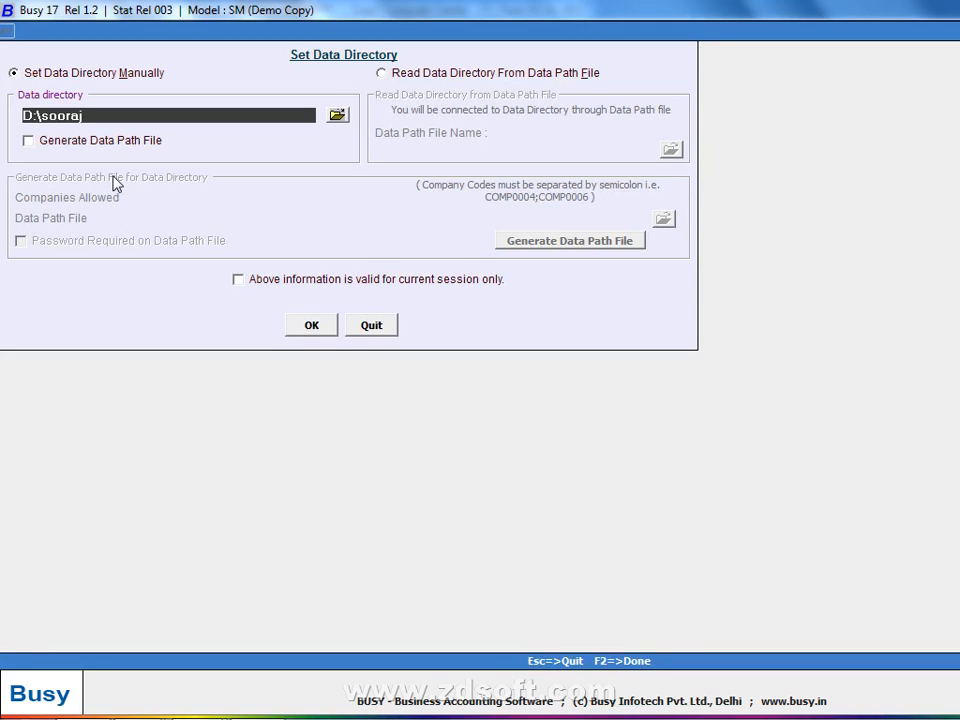
key(Escape)
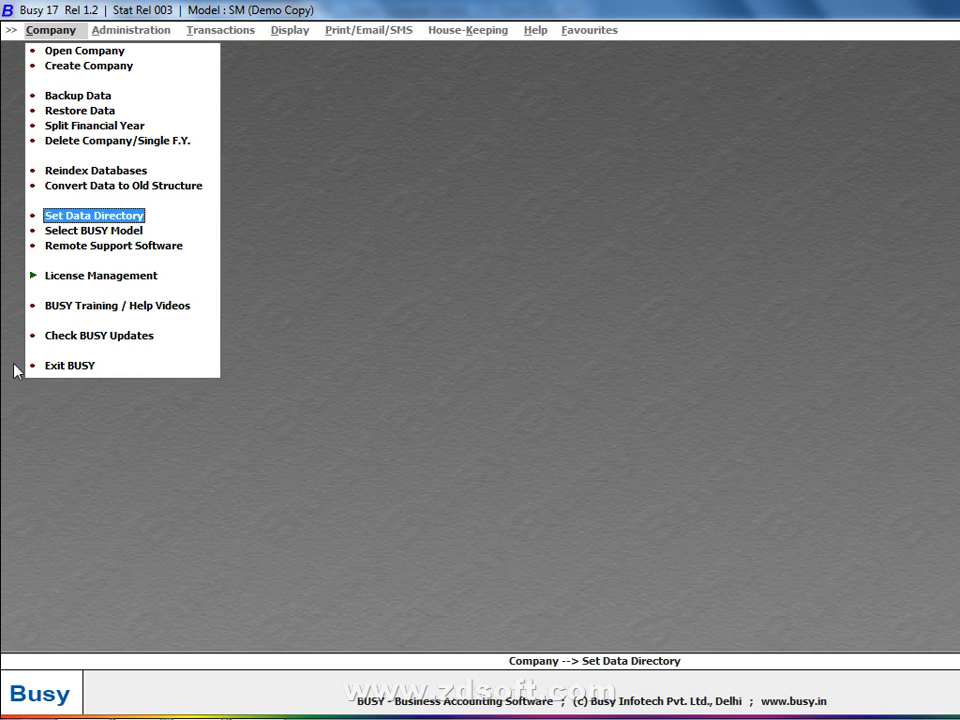
- Open Select BUSY Model, showing Standard edition, Access database and Multi User
click(105, 232)
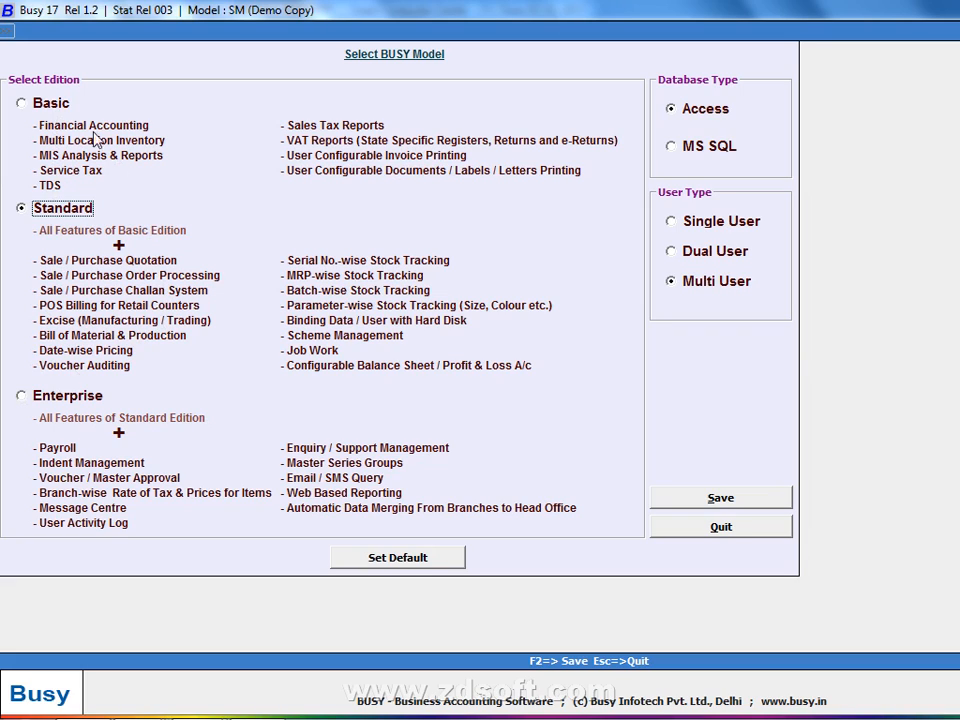
- Switch the BUSY model to Basic edition, Single User, and save the configuration
click(38, 108)
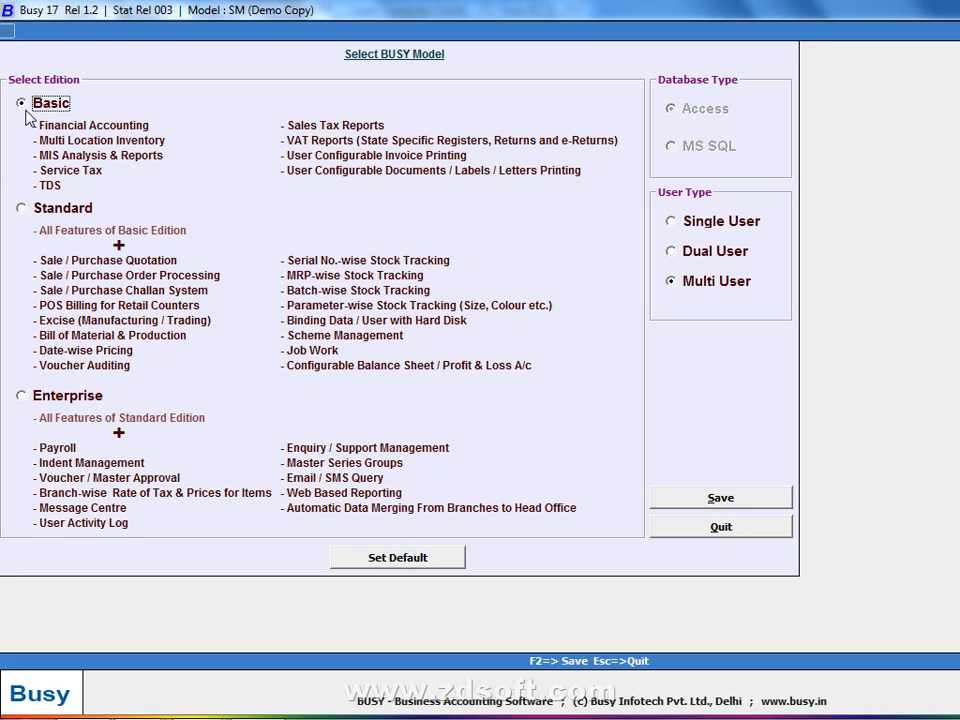
click(670, 223)
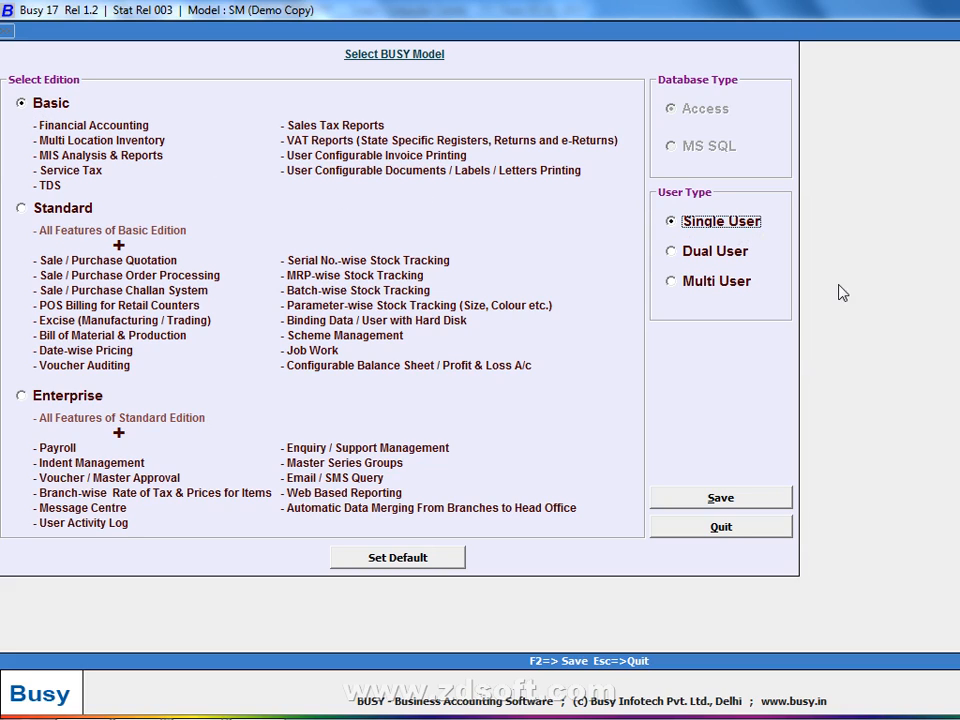
click(705, 498)
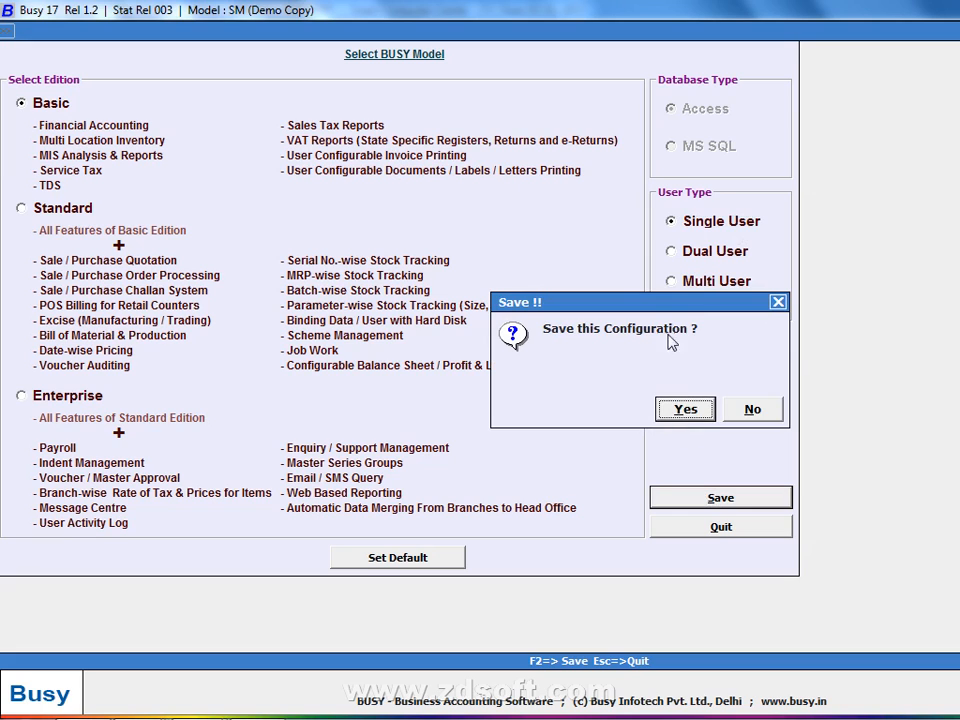
click(686, 410)
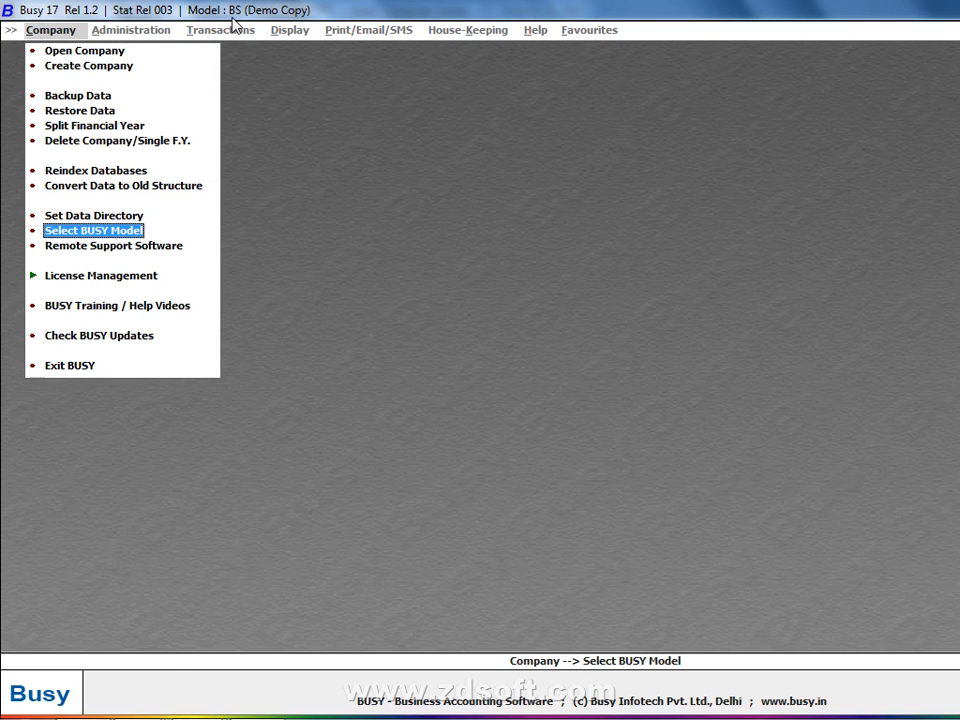
- Change the BUSY model user type to Dual User and save it
click(107, 233)
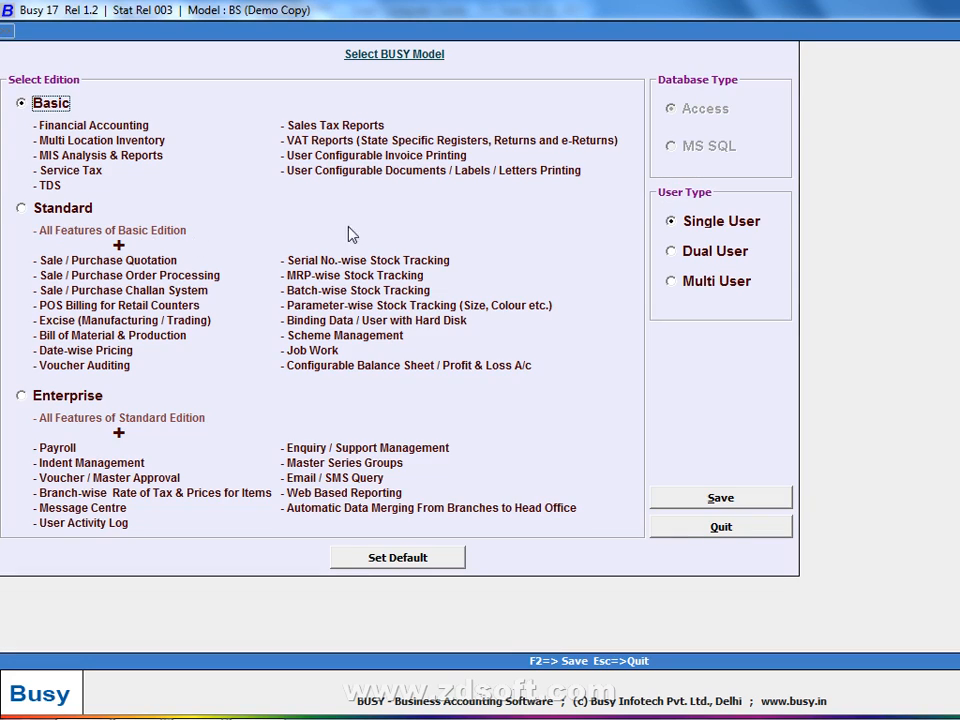
click(673, 253)
click(690, 498)
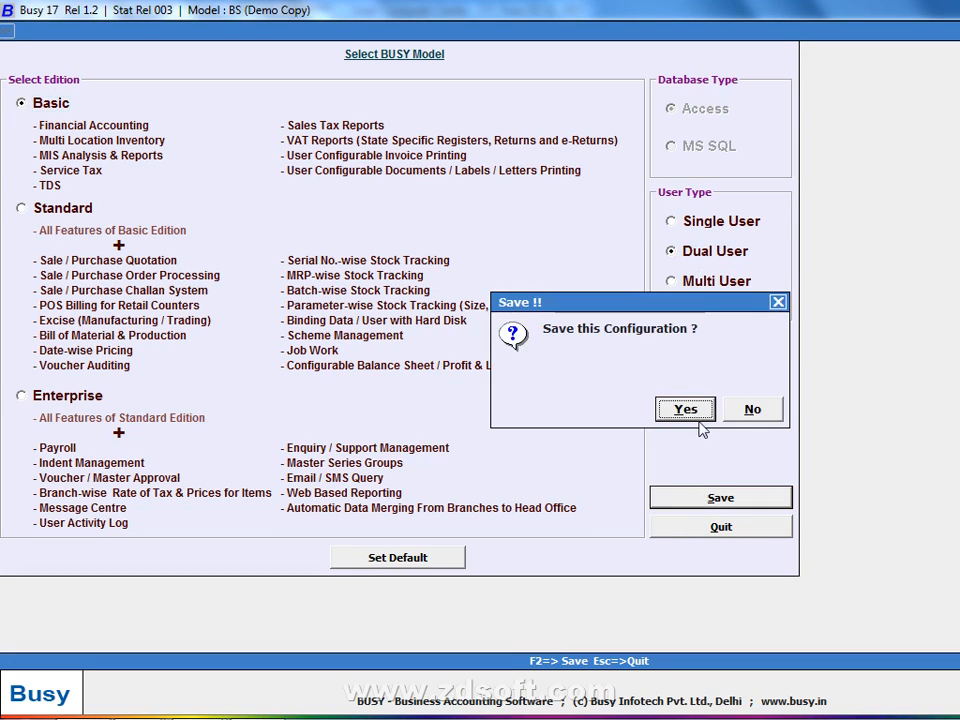
click(684, 410)
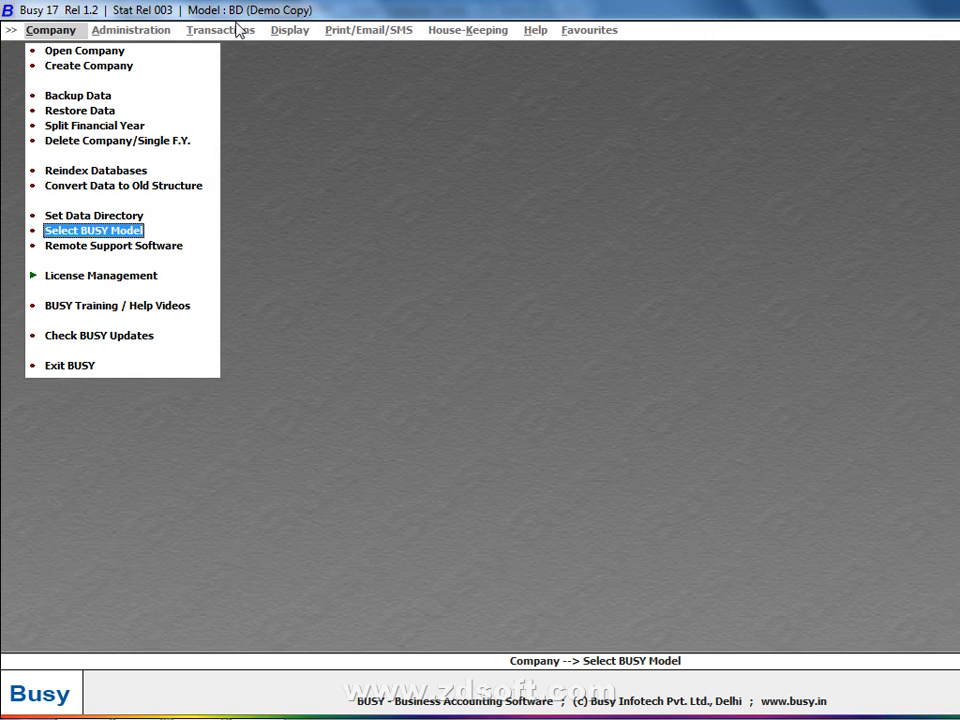
- Change the BUSY model user type to Multi User and save it
click(107, 234)
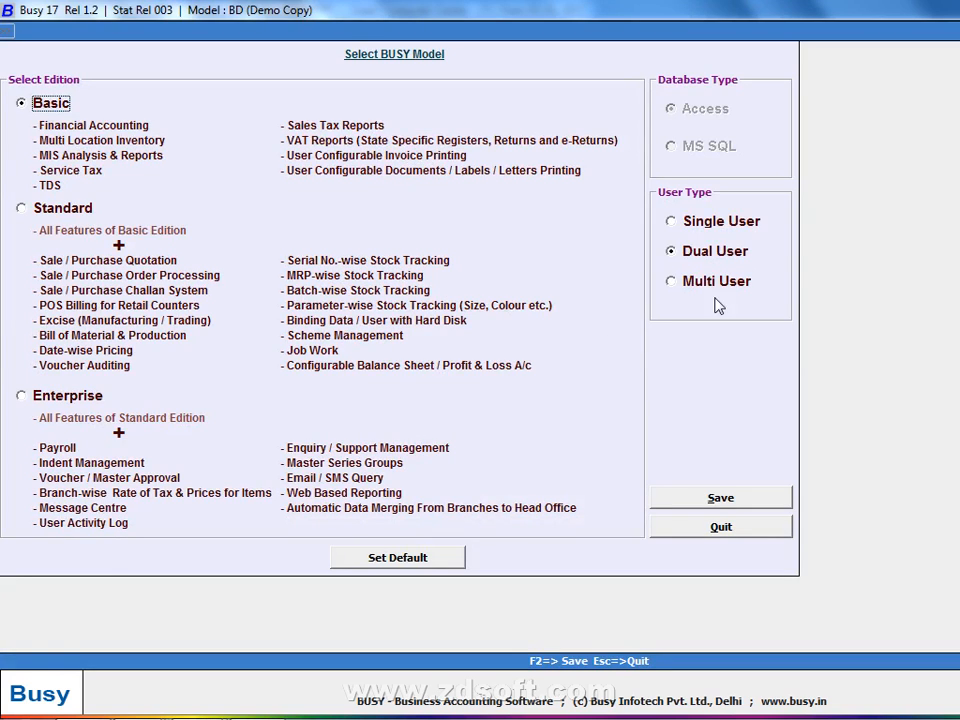
click(681, 279)
click(700, 498)
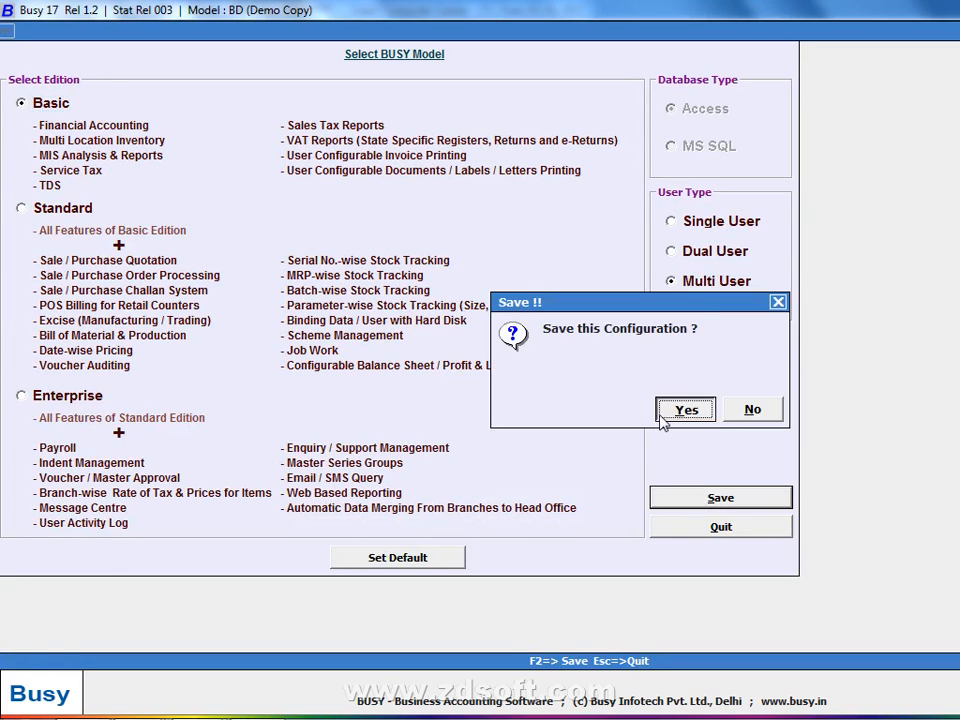
click(681, 408)
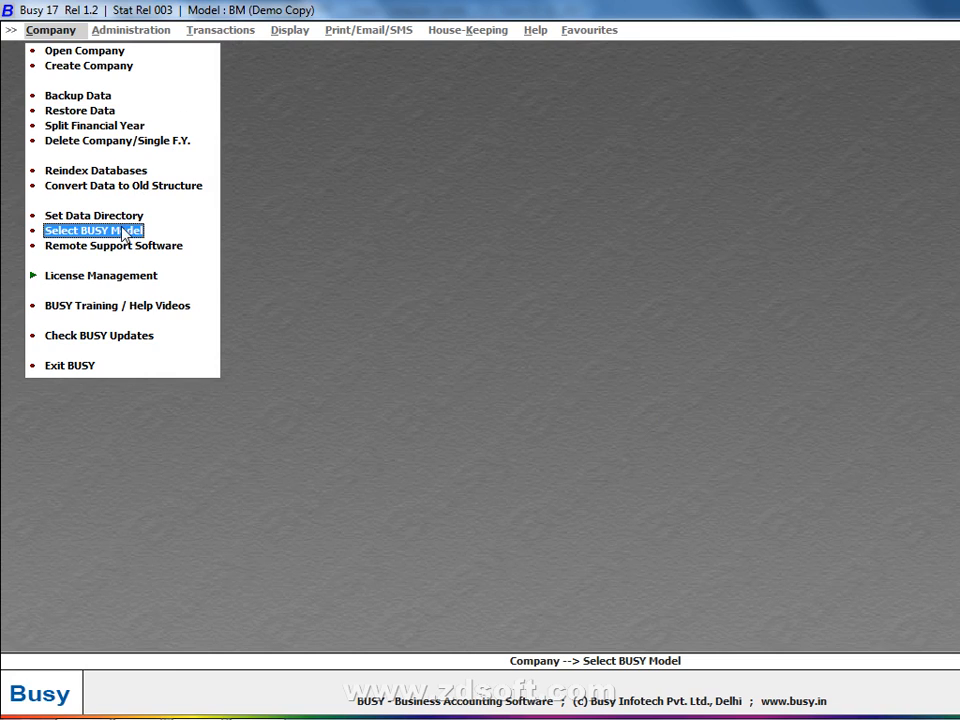
- Reopen Select BUSY Model, then bring the Firefox Gmail window to the front
click(120, 230)
click(75, 208)
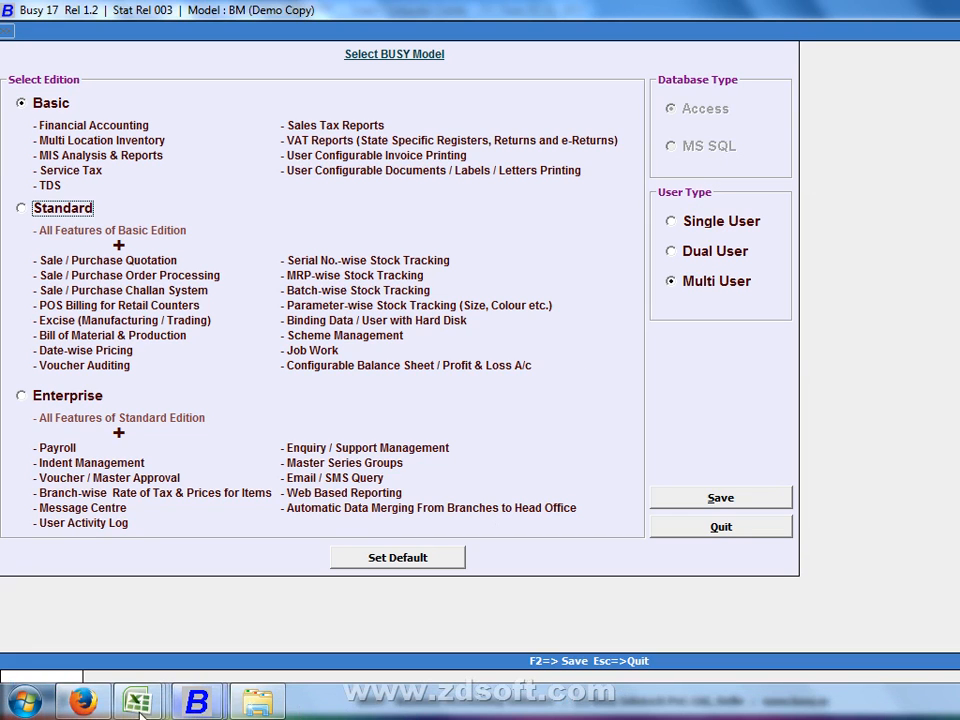
click(86, 700)
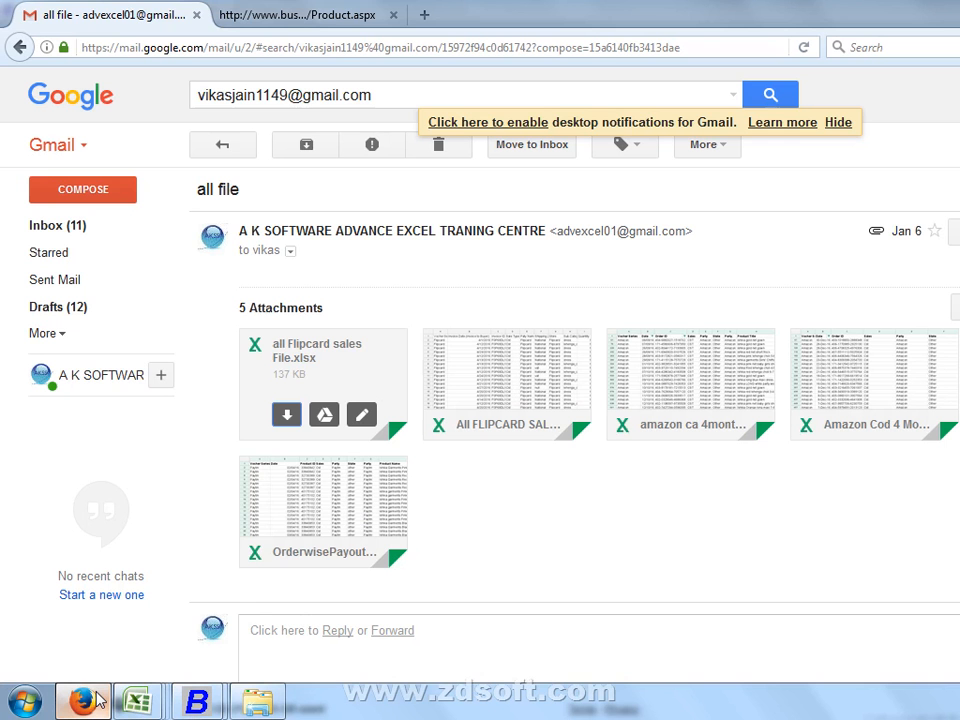
- View the busywin.com Products download page, then return to BUSY's Select BUSY Model window
click(297, 15)
click(98, 577)
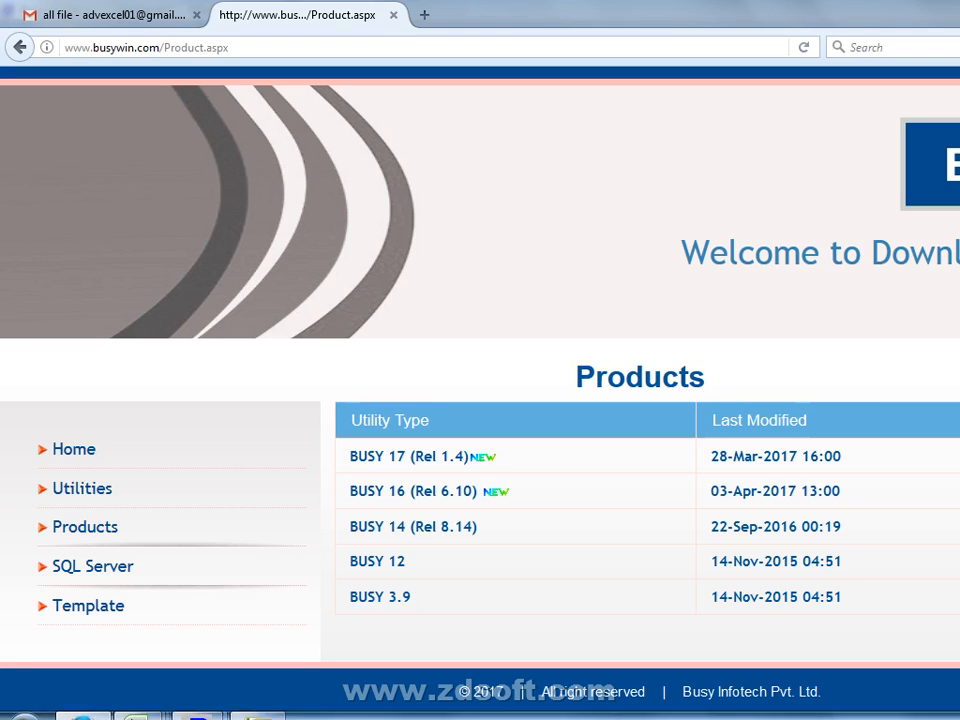
mouse_move(196, 702)
click(345, 641)
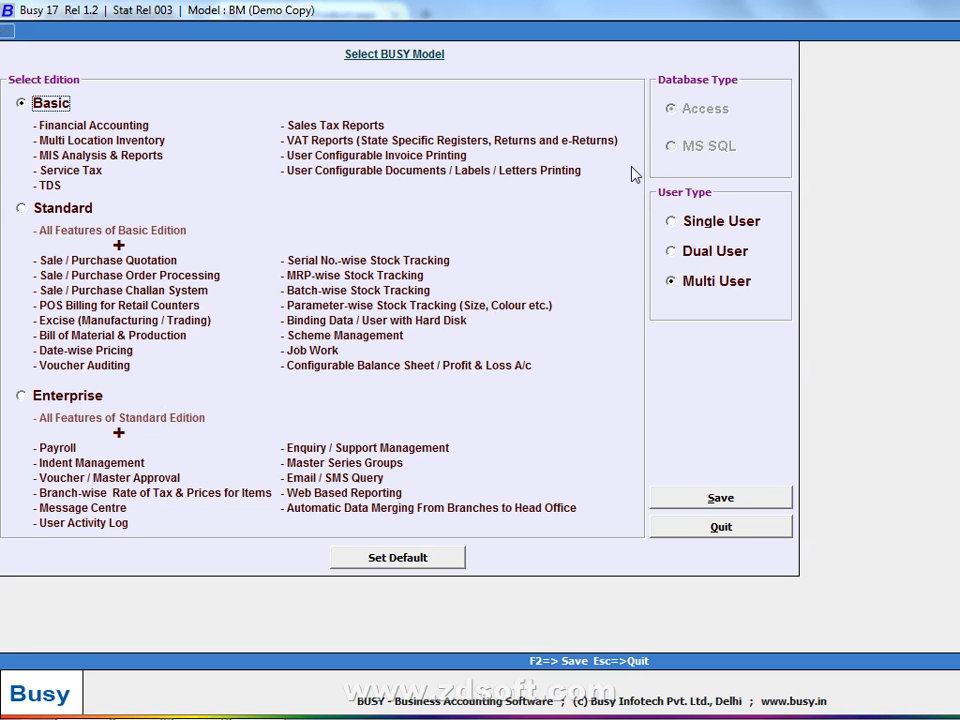
- Alternately open and close Select BUSY Model and the empty Create Company form
key(Escape)
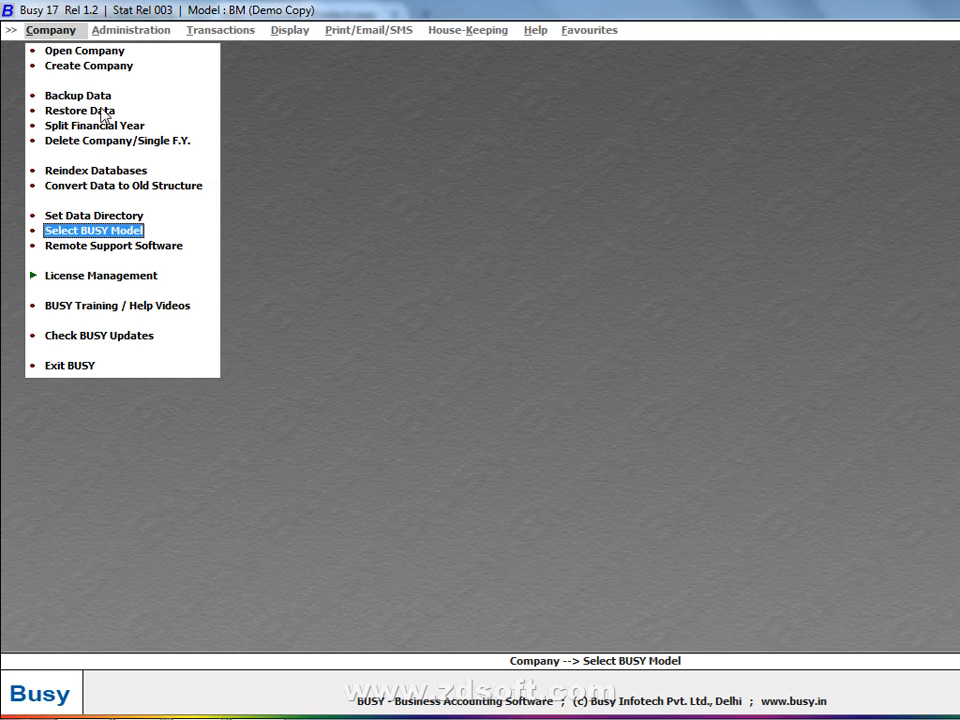
click(100, 231)
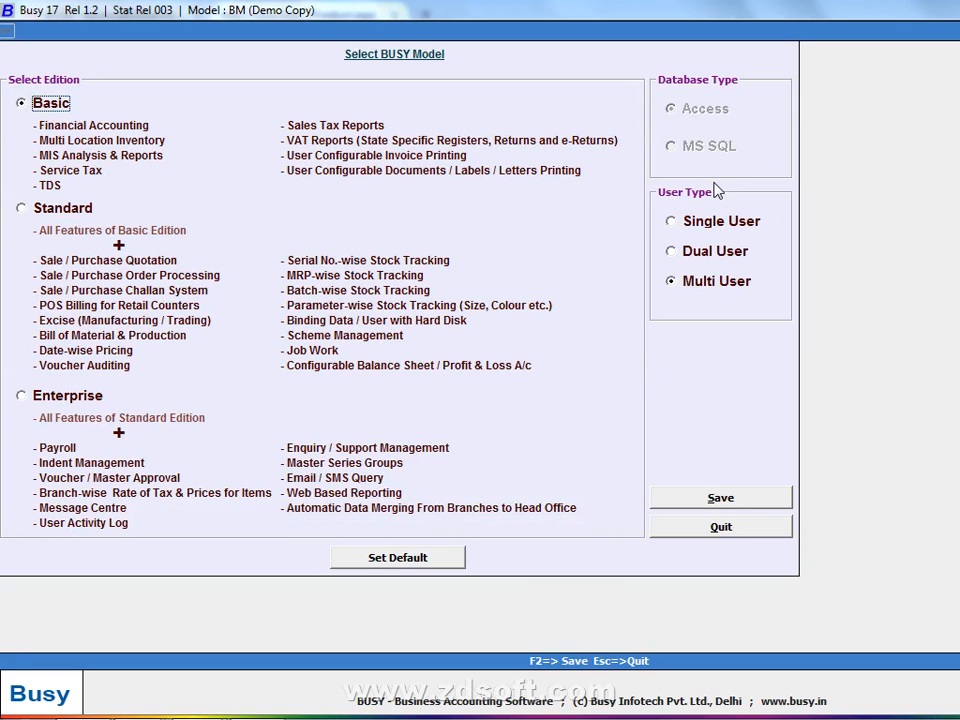
key(Escape)
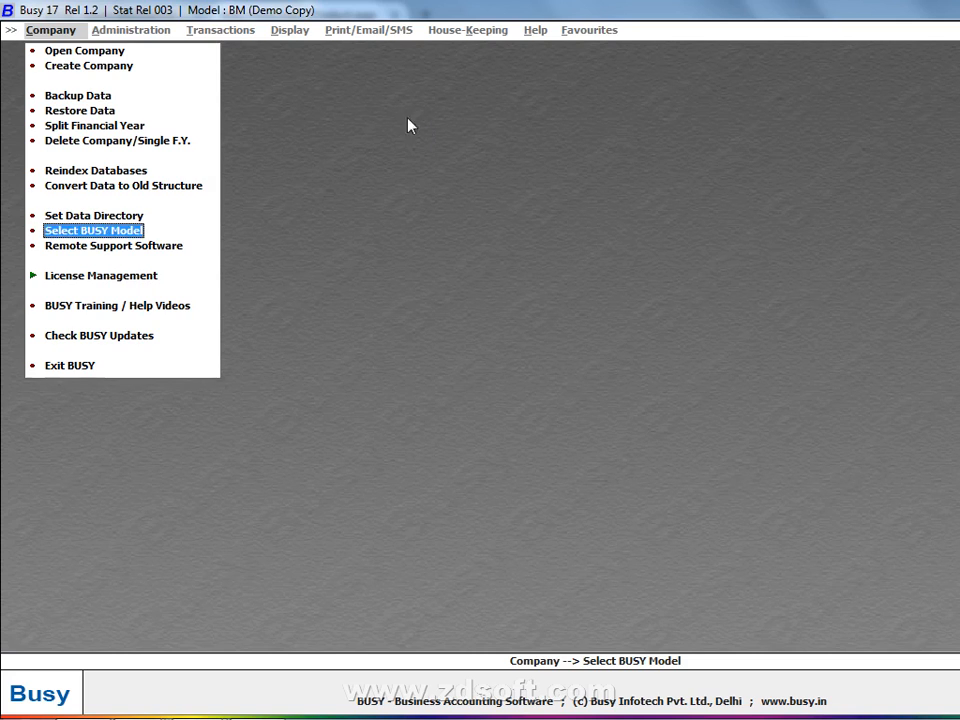
click(130, 67)
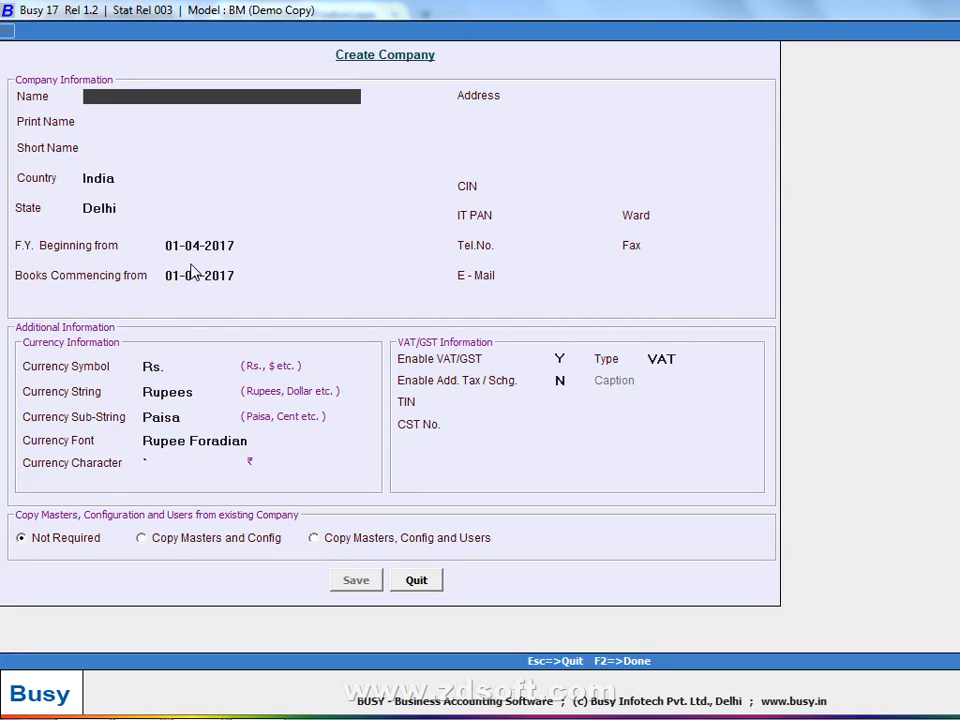
key(Escape)
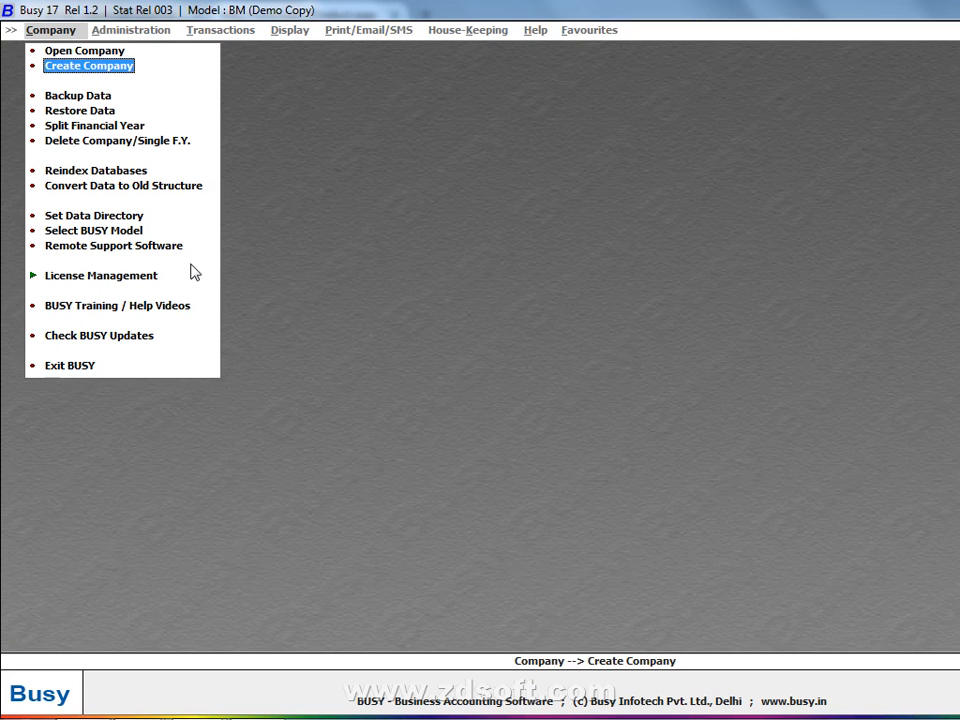
click(112, 230)
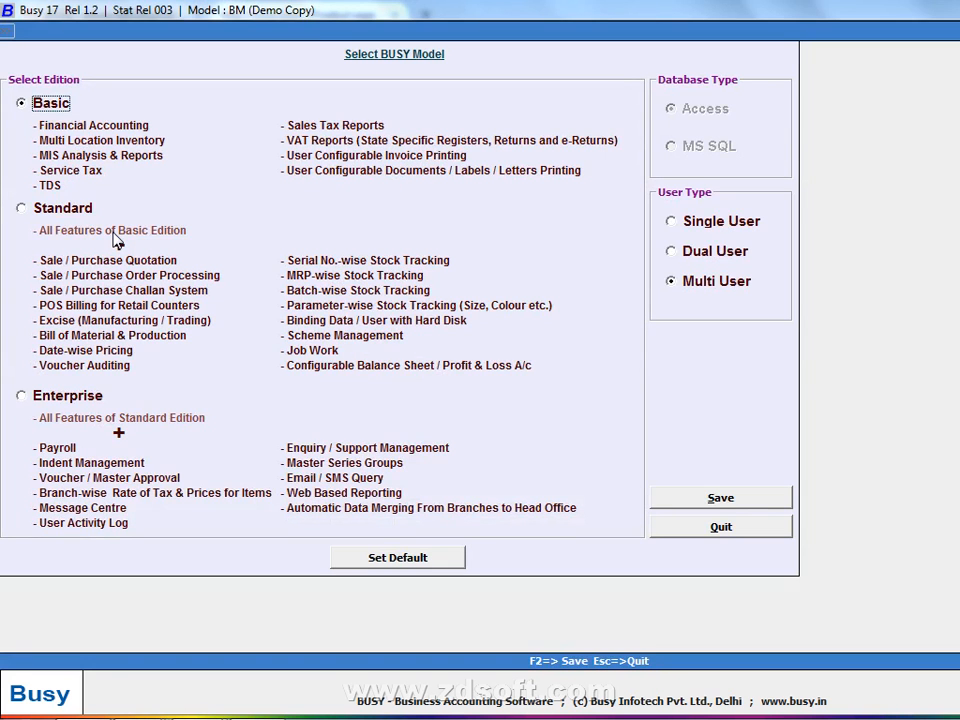
key(Escape)
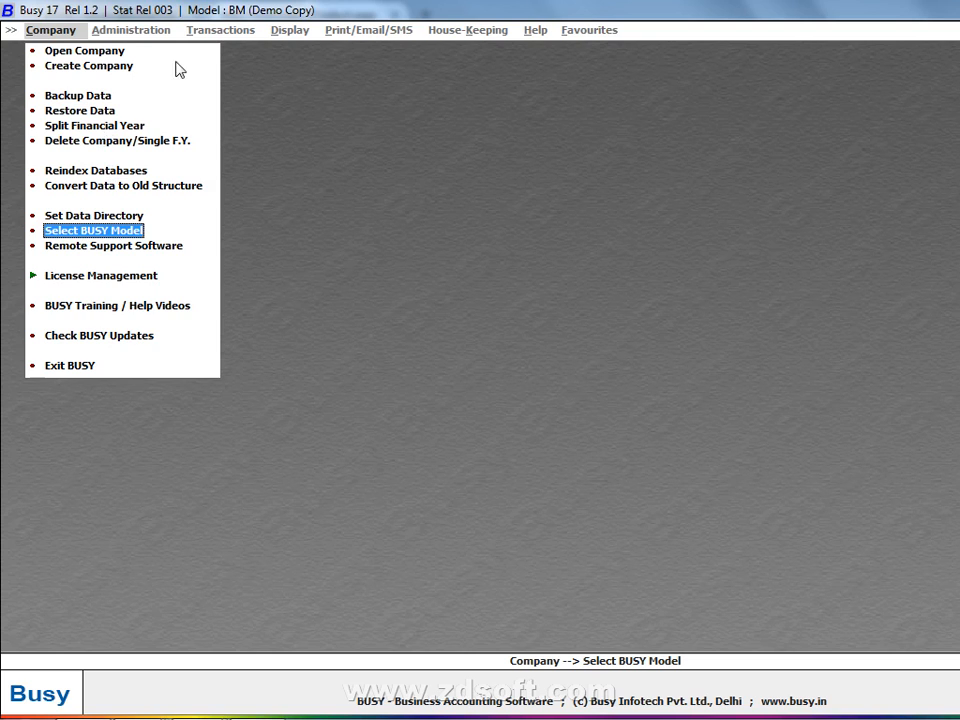
click(127, 70)
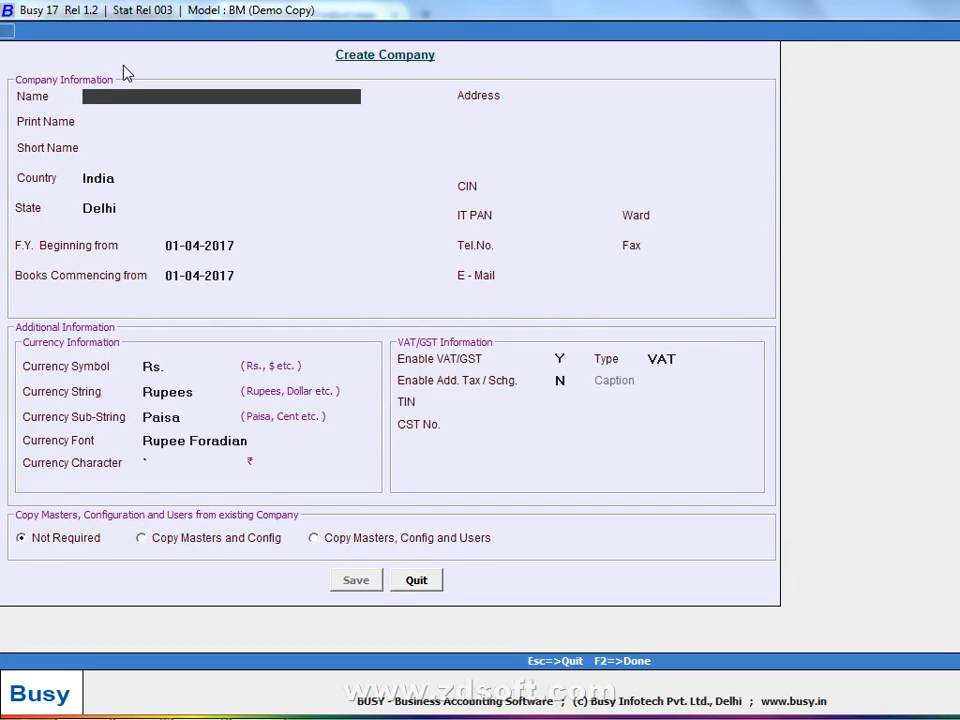
key(Escape)
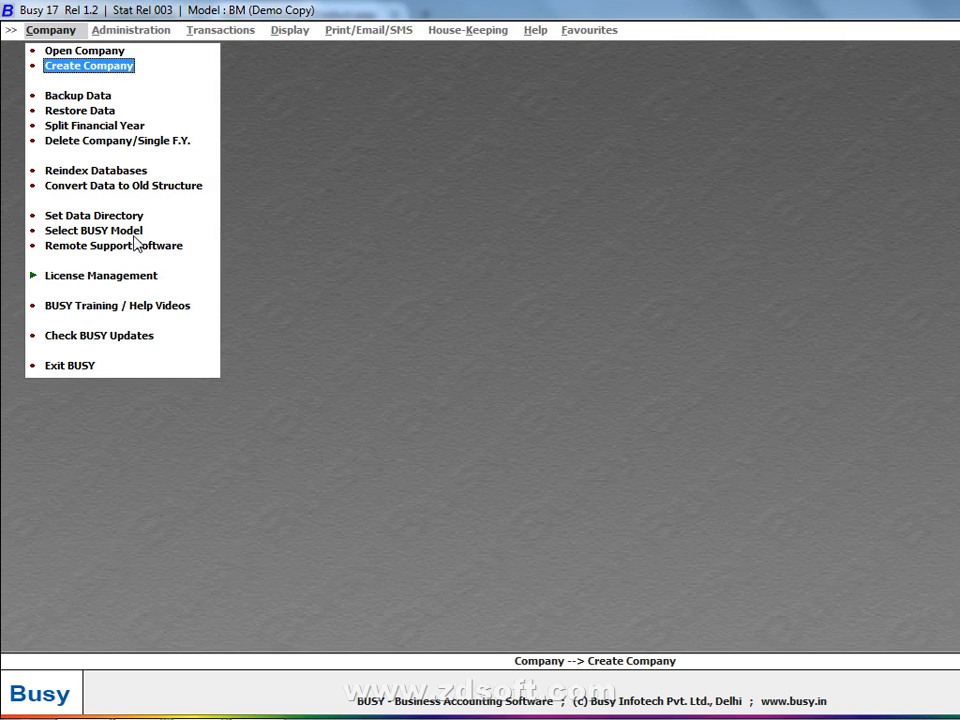
key(Return)
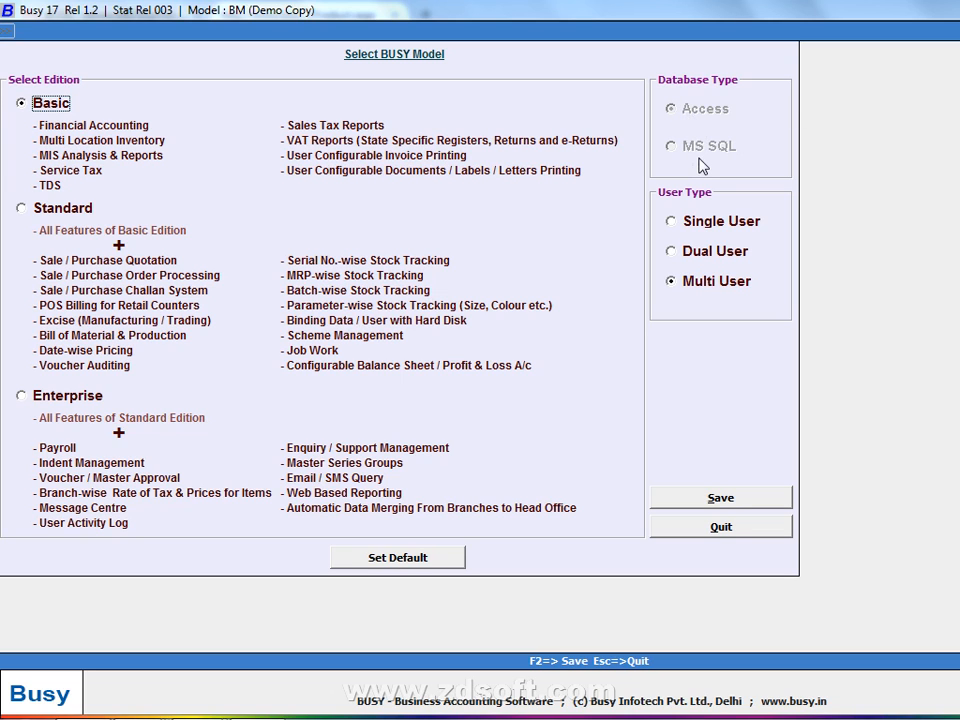
key(Escape)
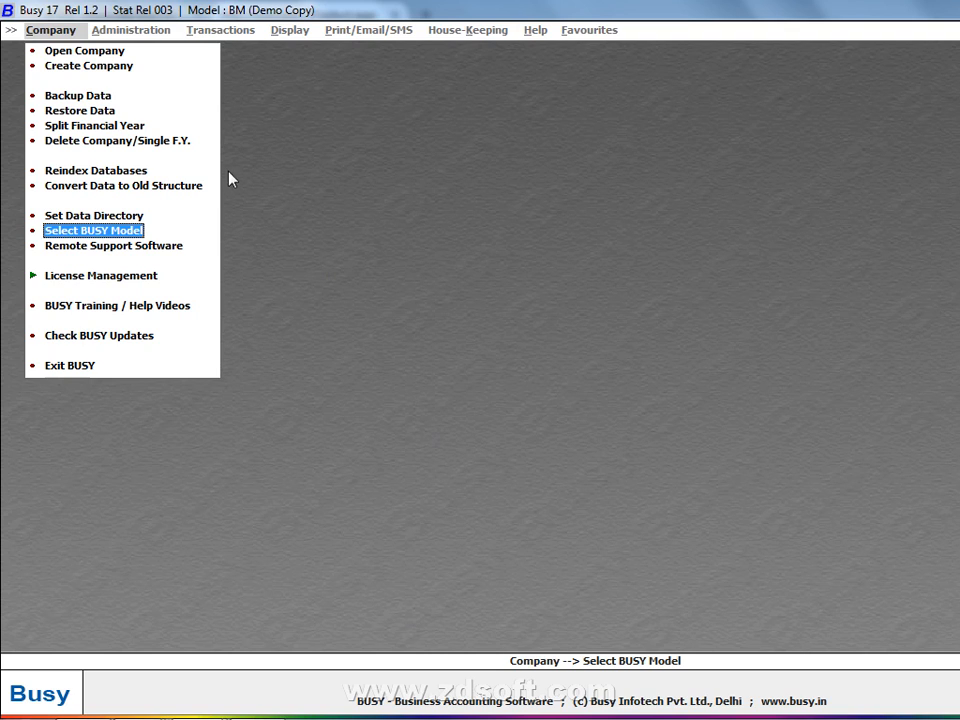
- Start a new company named Shiva Agency with print name 'Shiva Agency company'
click(55, 65)
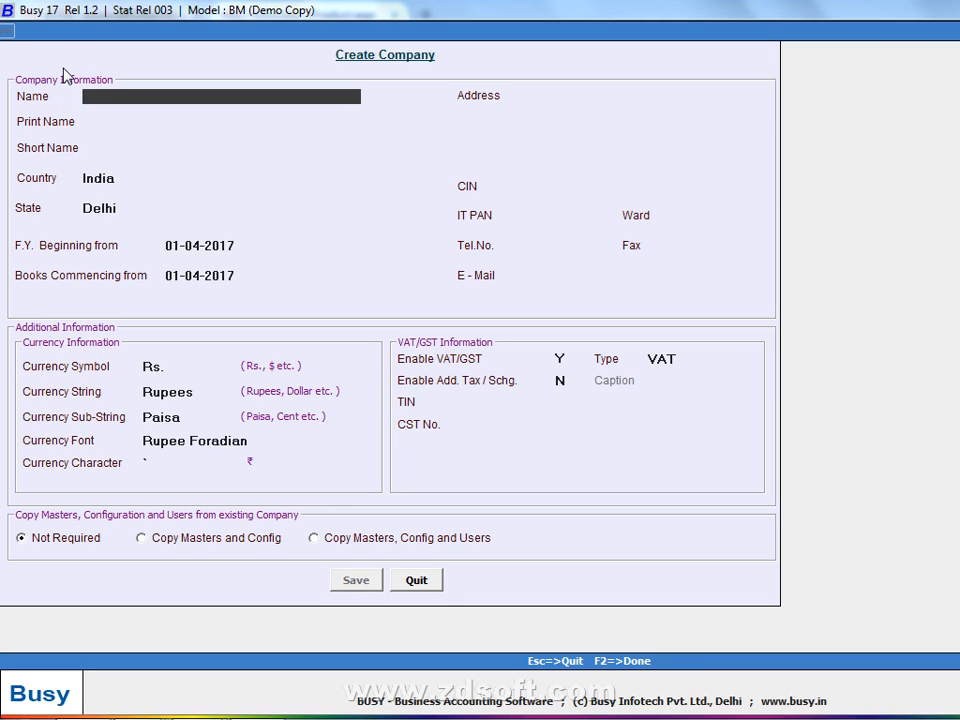
text(shiva agency)
key(Return)
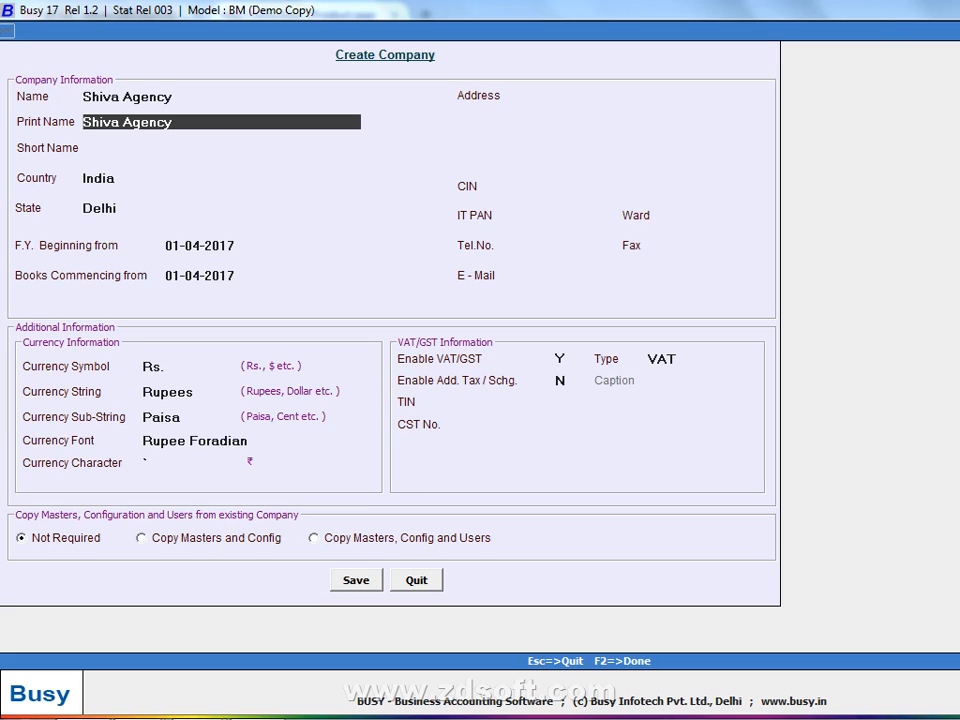
key(Up)
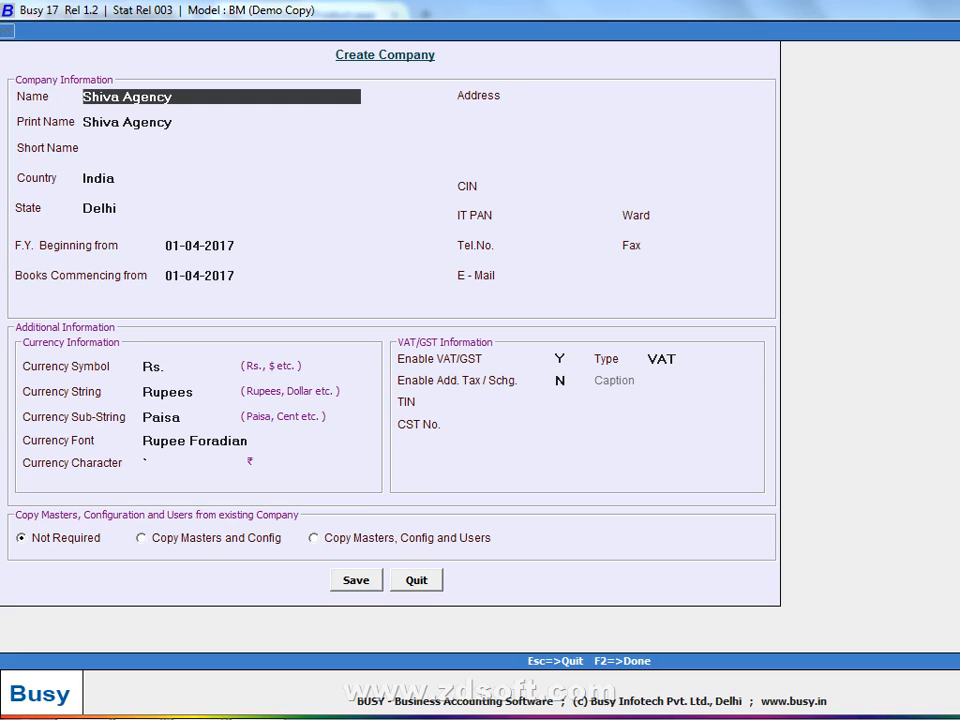
key(Return)
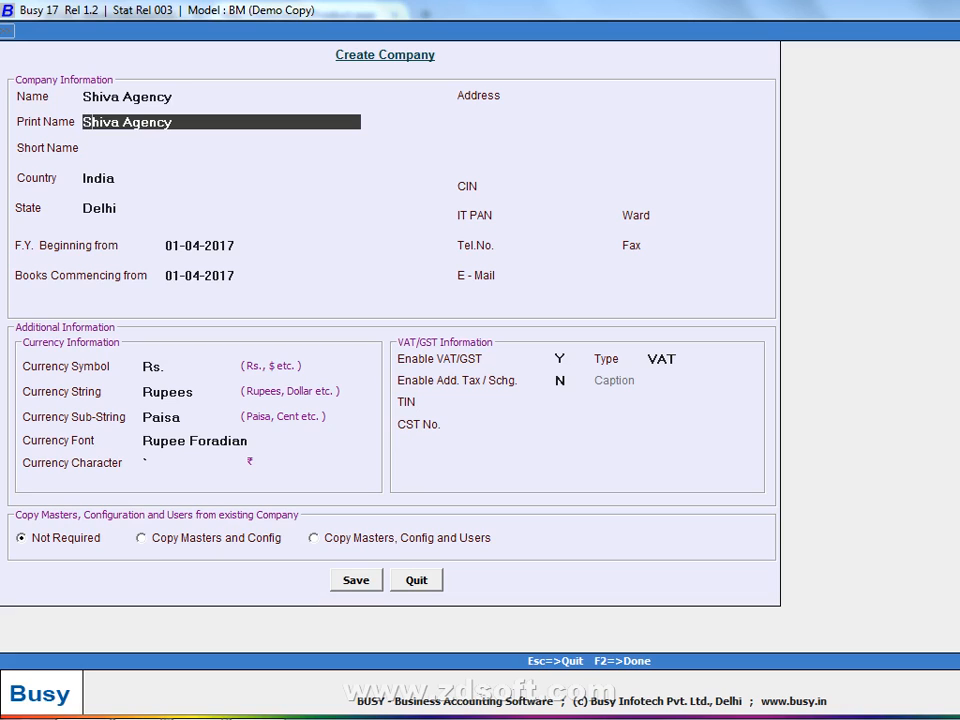
text(company)
key(Return)
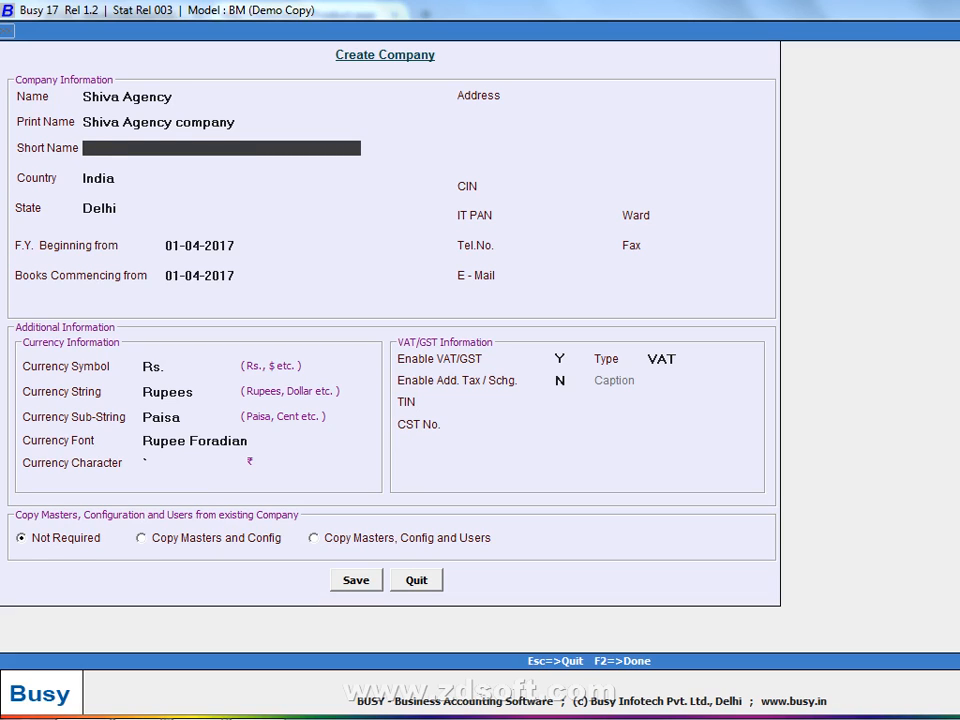
- Leave Short Name blank and keep Country India and State Delhi
key(Up)
key(Up)
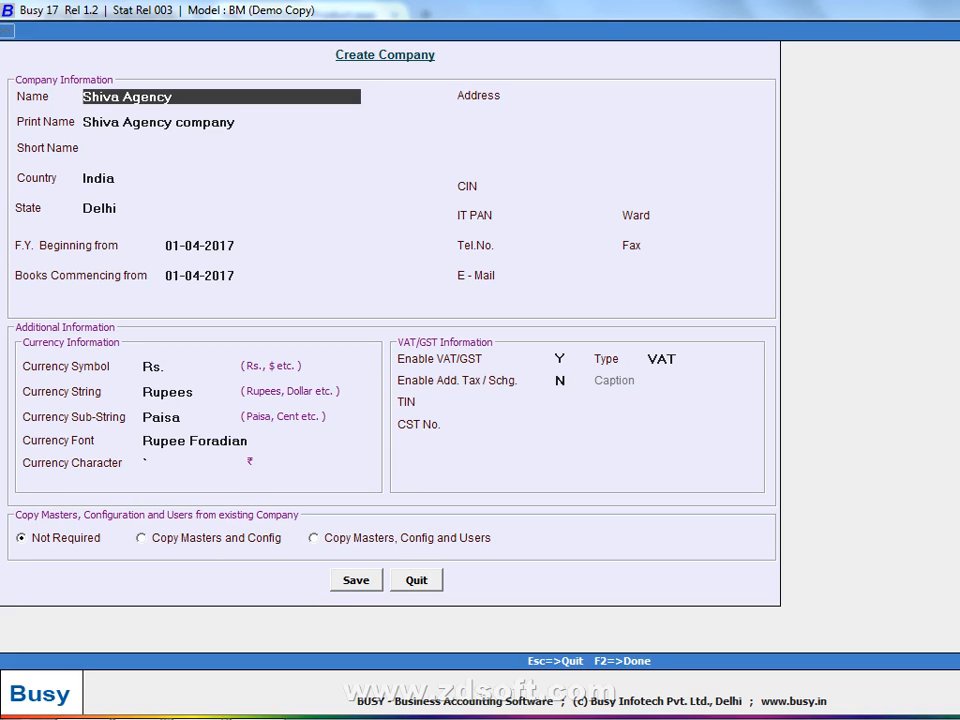
key(Down)
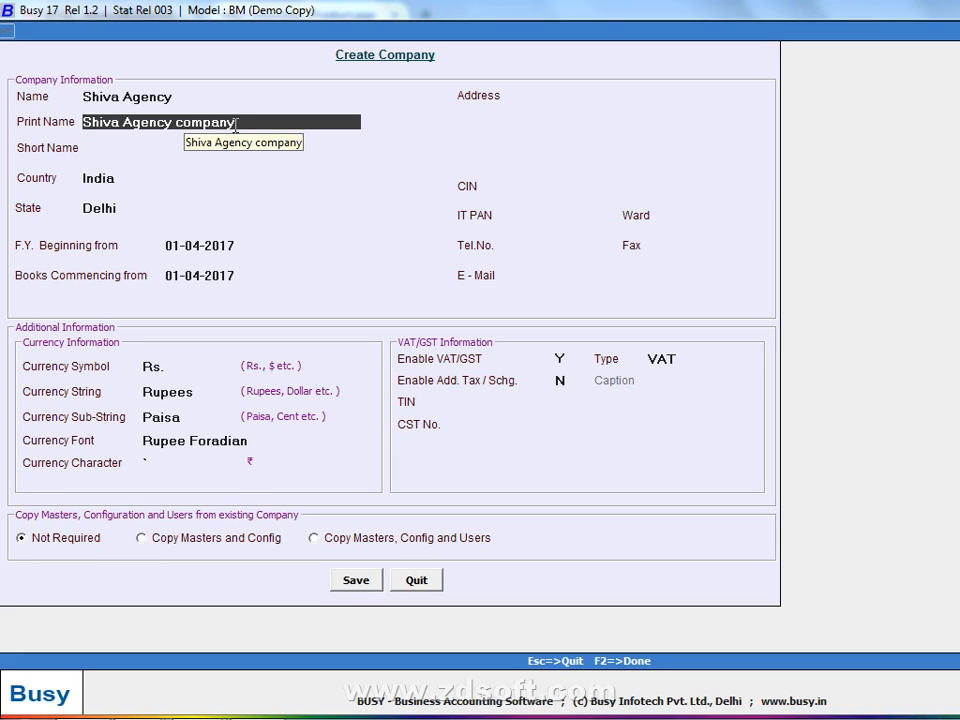
key(Return)
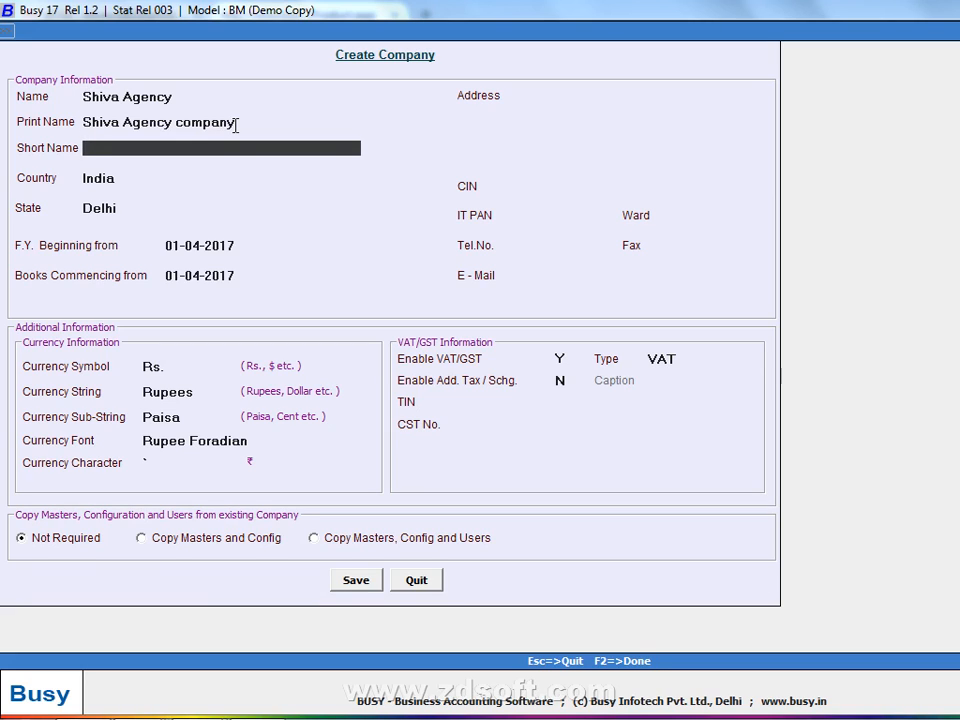
key(Return)
key(Return)
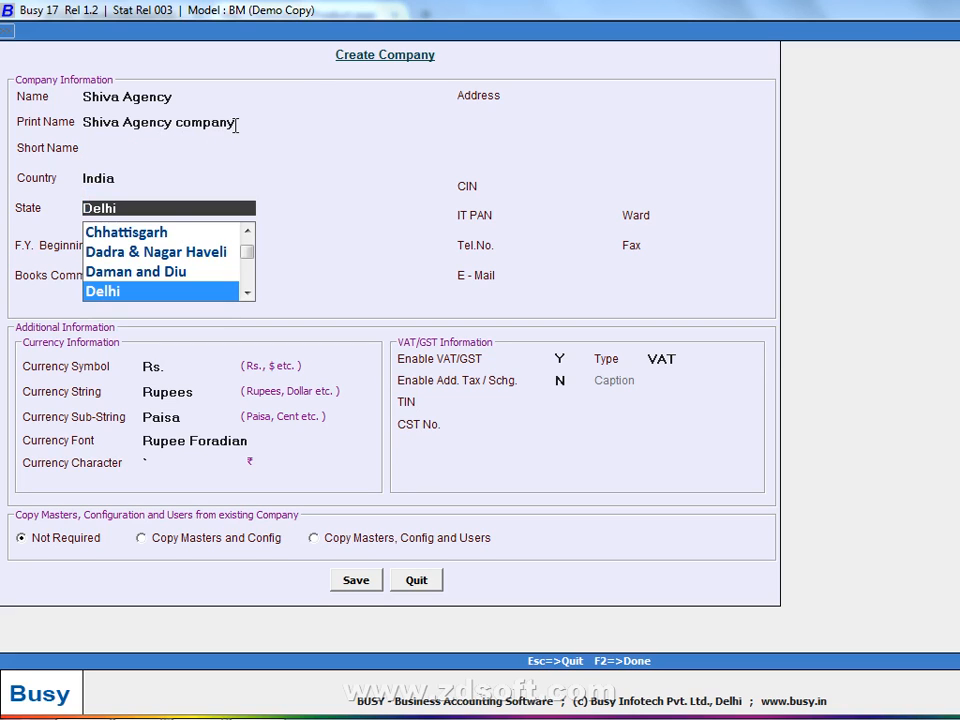
key(Return)
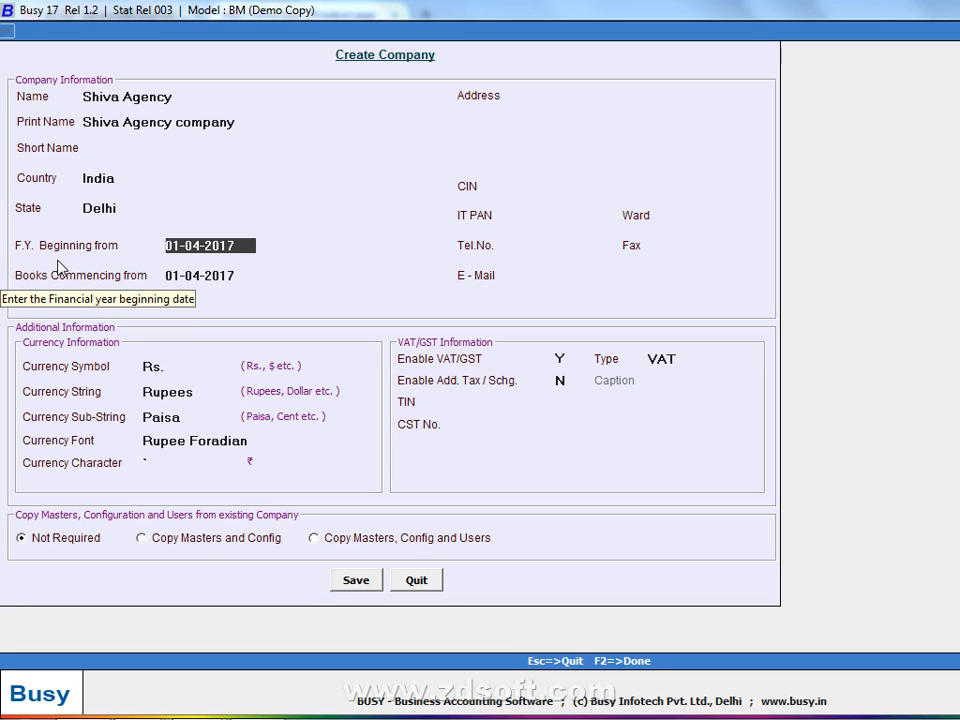
- Type date ranges into Address lines one and two, the second being 01-11-2017 to 31-3-2018
key(Return)
key(Return)
text(01-4-)
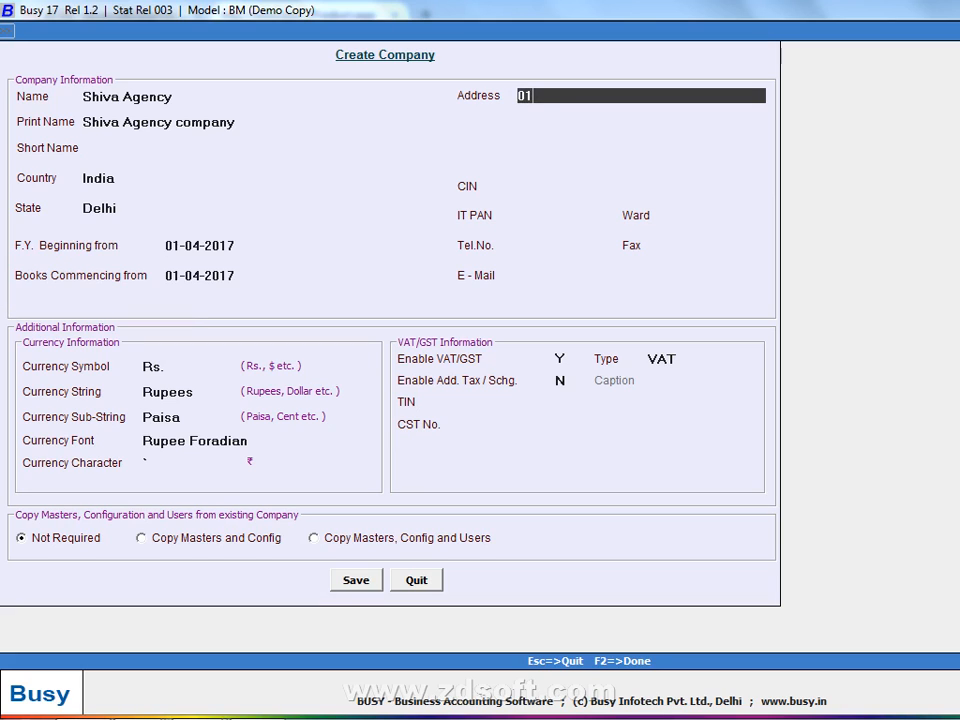
text(017)
text(31-3-2018)
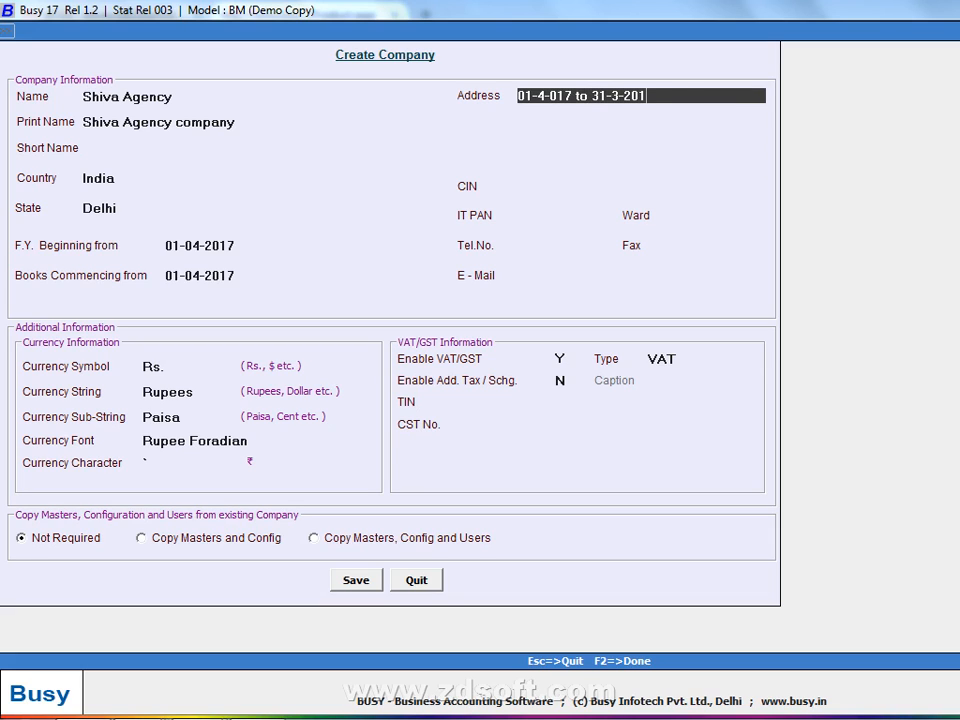
key(Left)
key(Left)
key(Left)
key(Left)
key(Left)
key(Left)
key(Left)
key(Left)
key(Left)
key(Left)
key(Left)
key(Left)
key(Left)
key(Left)
key(Left)
key(Left)
text(2)
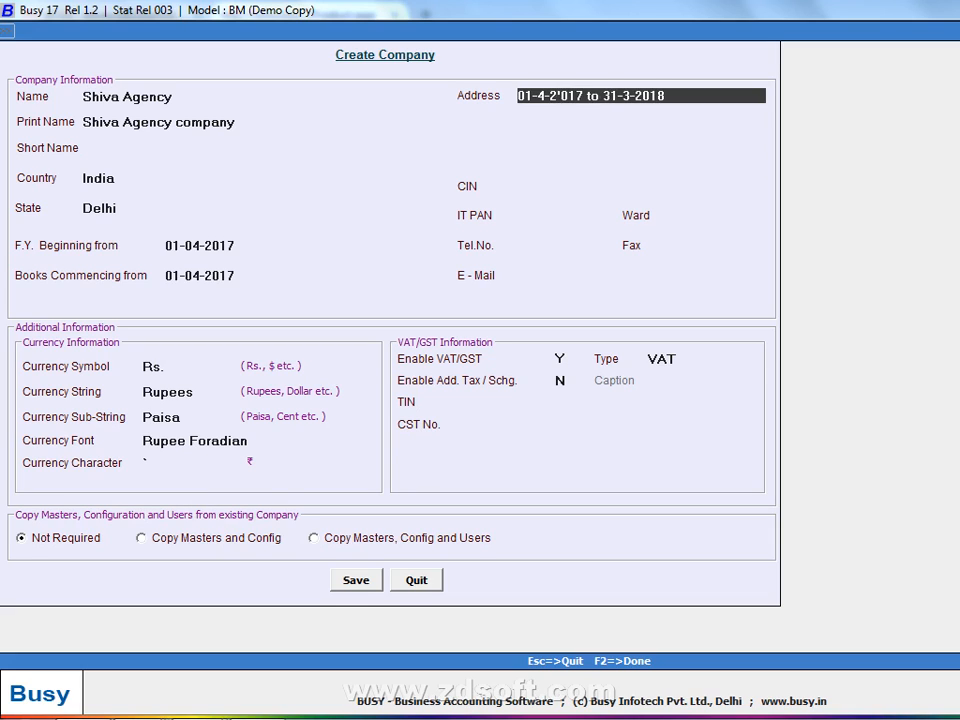
key(Return)
text(01-1)
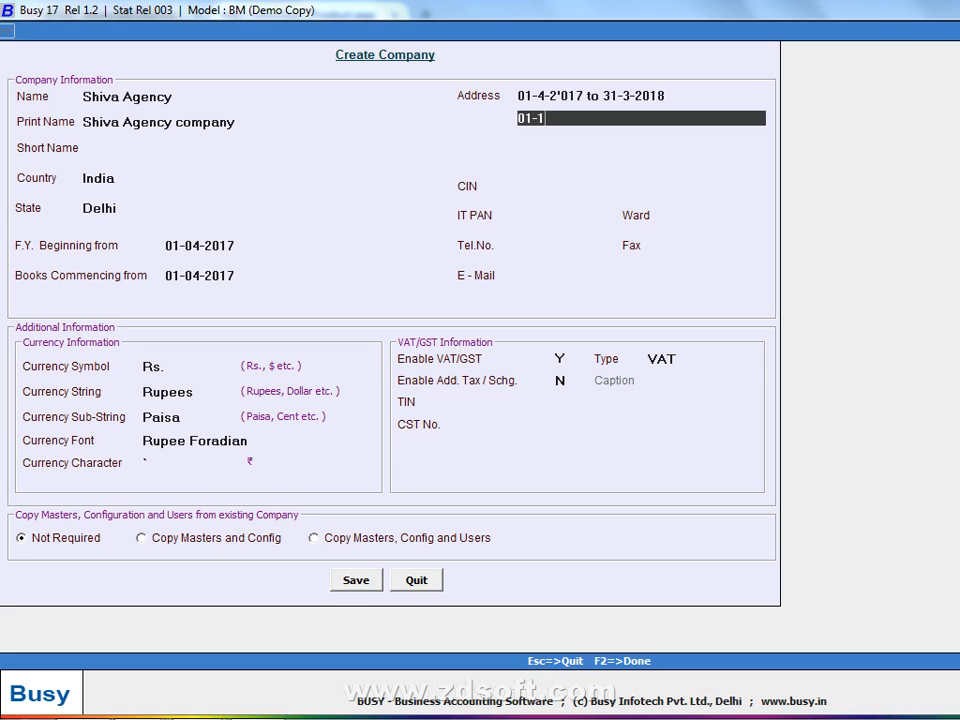
text(1-2017 to 31-3-2018)
- Add Address lines '01-1-2017 to 31-3-2017' and '01-4-2016'
key(Return)
text(01-)
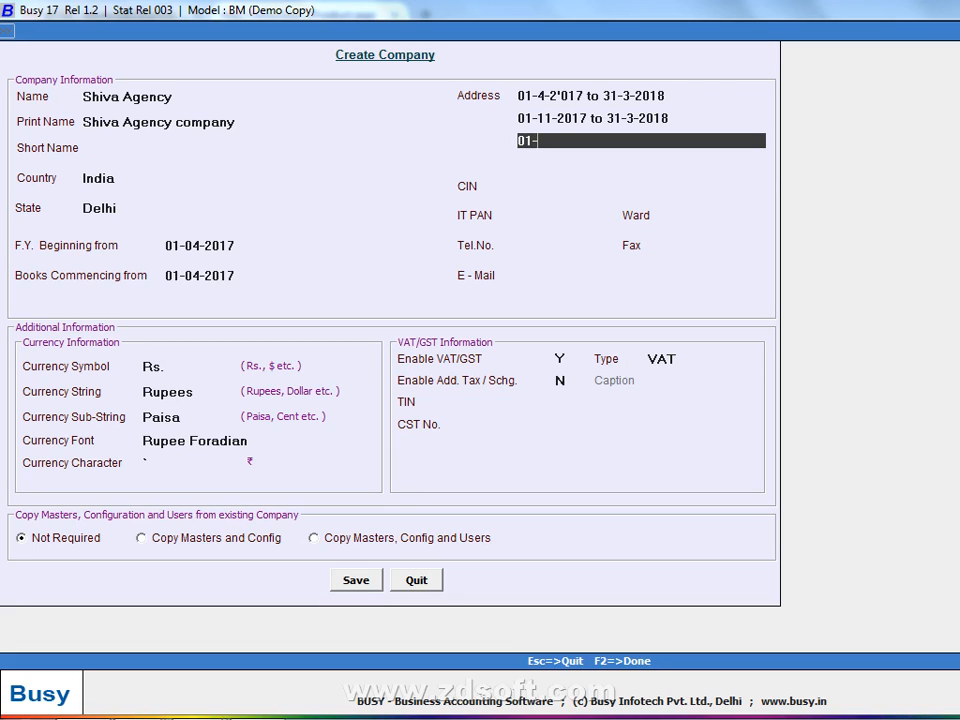
text(1-2017 to 31-3-201)
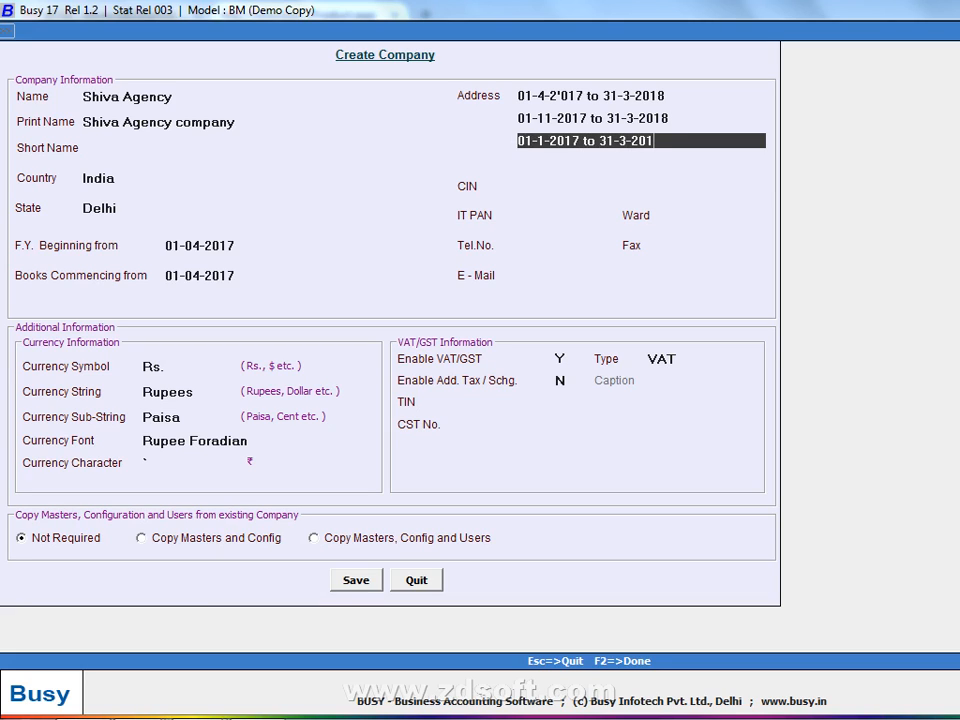
text(7)
key(Return)
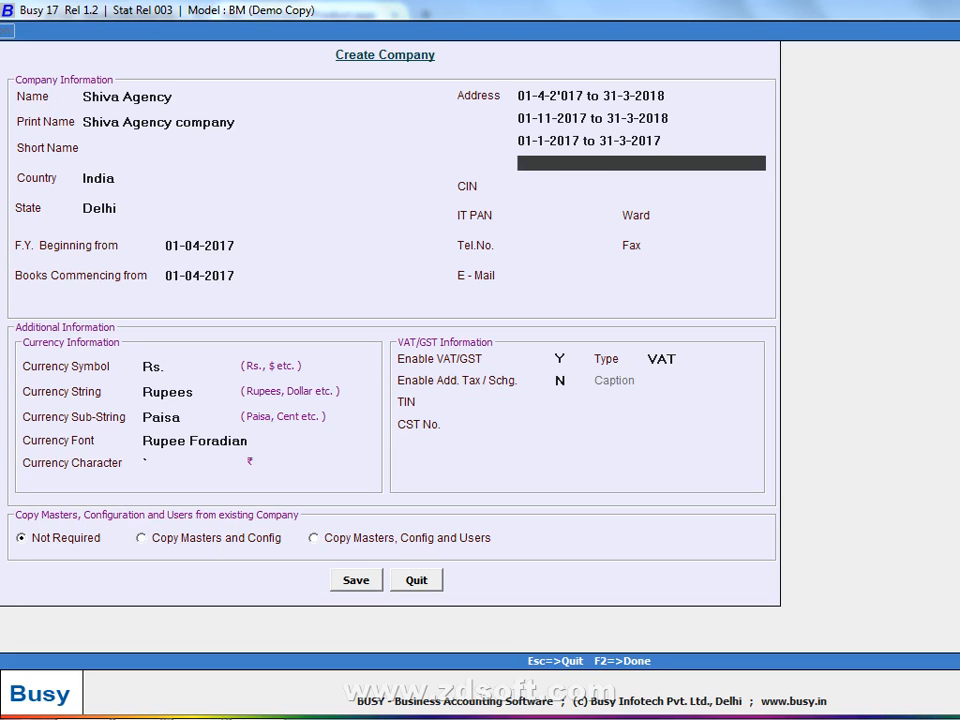
key(Up)
key(Down)
text(01-4-2016)
- Complete the fourth Address line with 'to 31-3-2017'
click(541, 145)
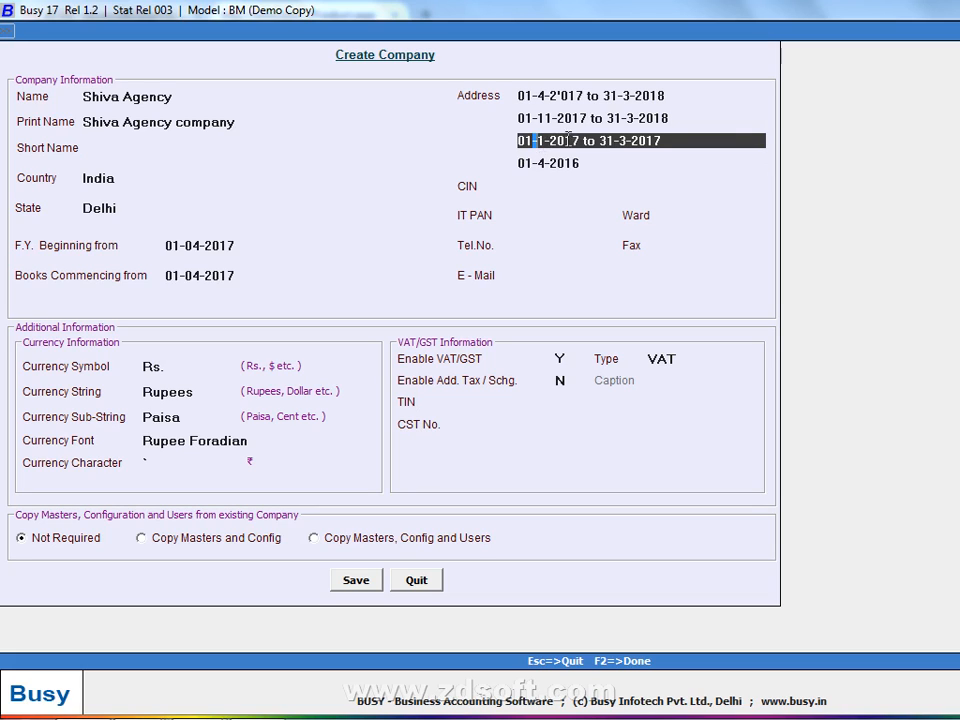
drag(584, 137, 462, 131)
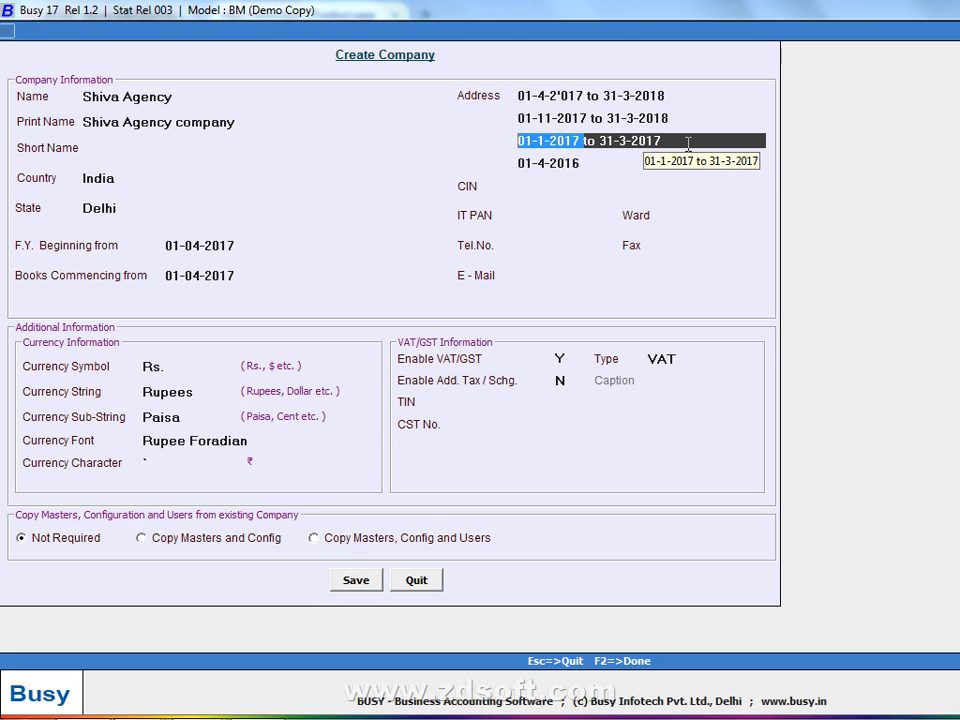
click(594, 184)
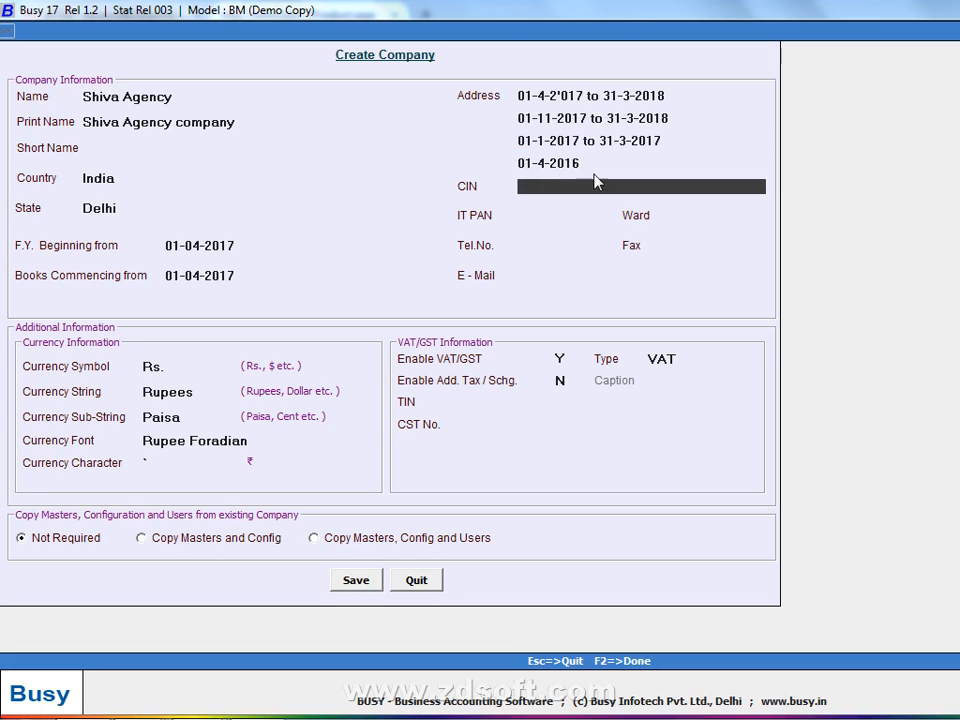
click(594, 164)
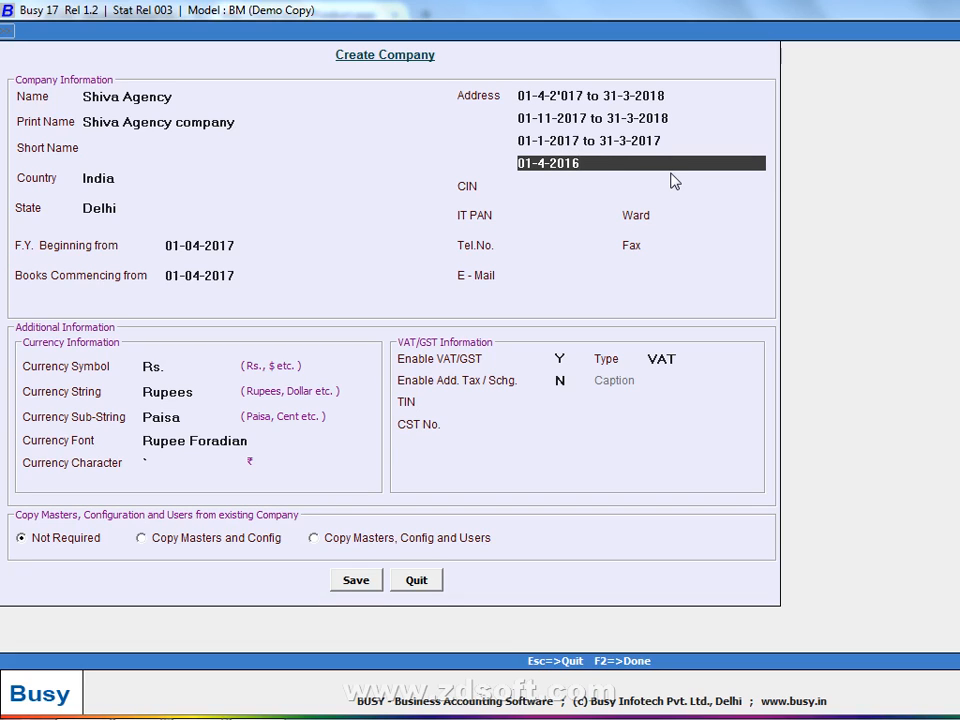
text(to 31-3-2017)
key(Up)
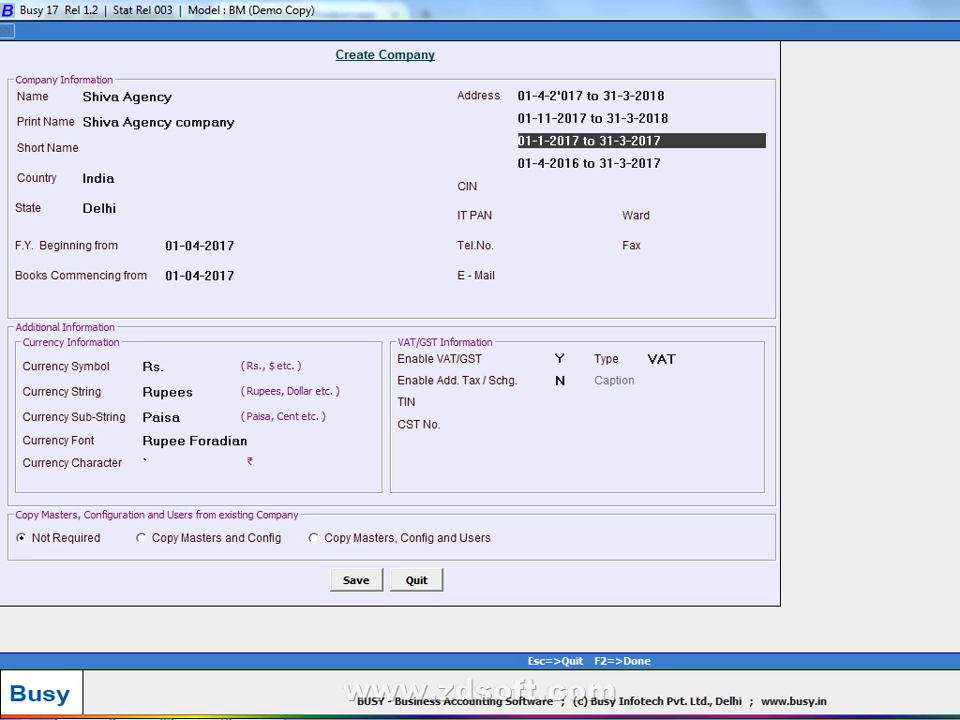
key(Down)
key(Up)
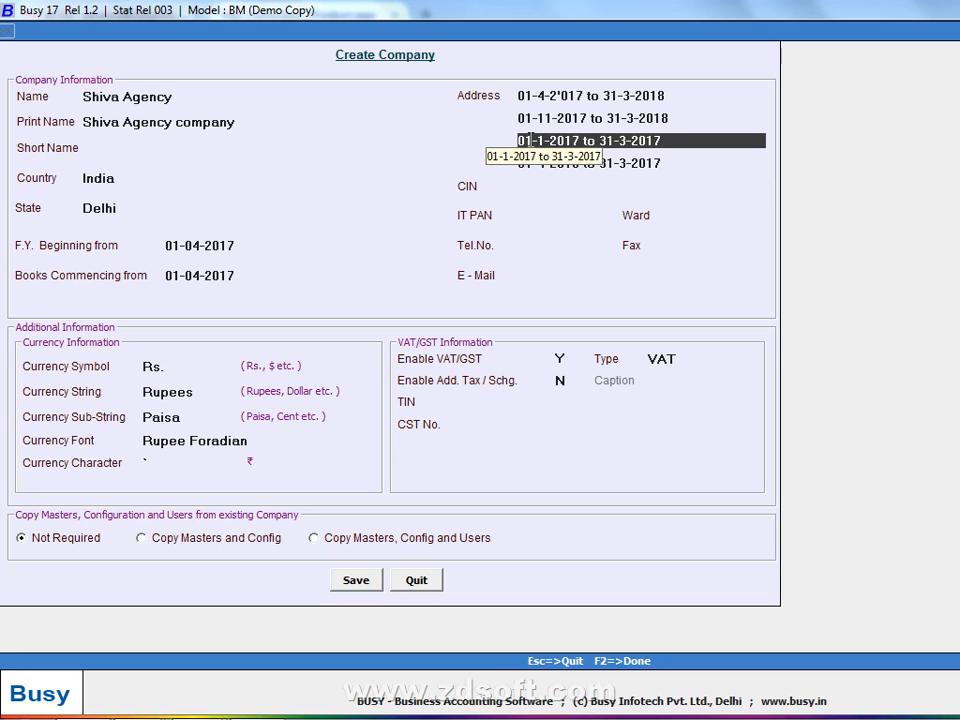
- Select and delete all four Address lines, leaving the field blank
click(692, 165)
drag(694, 166, 482, 168)
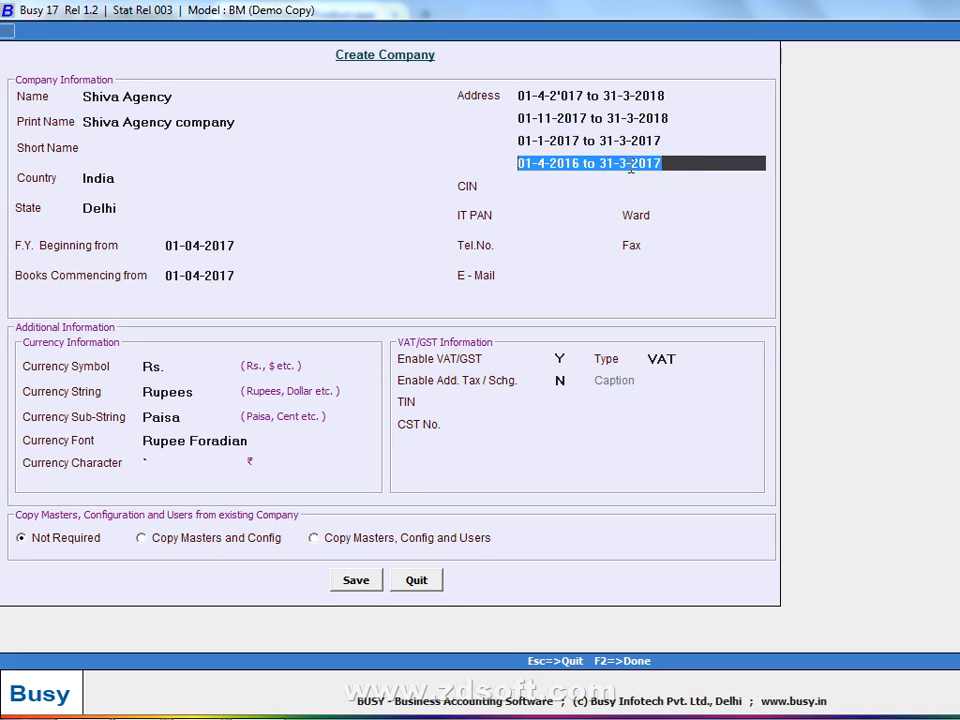
key(BackSpace)
drag(670, 145, 333, 94)
key(BackSpace)
drag(670, 119, 414, 146)
key(BackSpace)
drag(673, 95, 328, 94)
key(BackSpace)
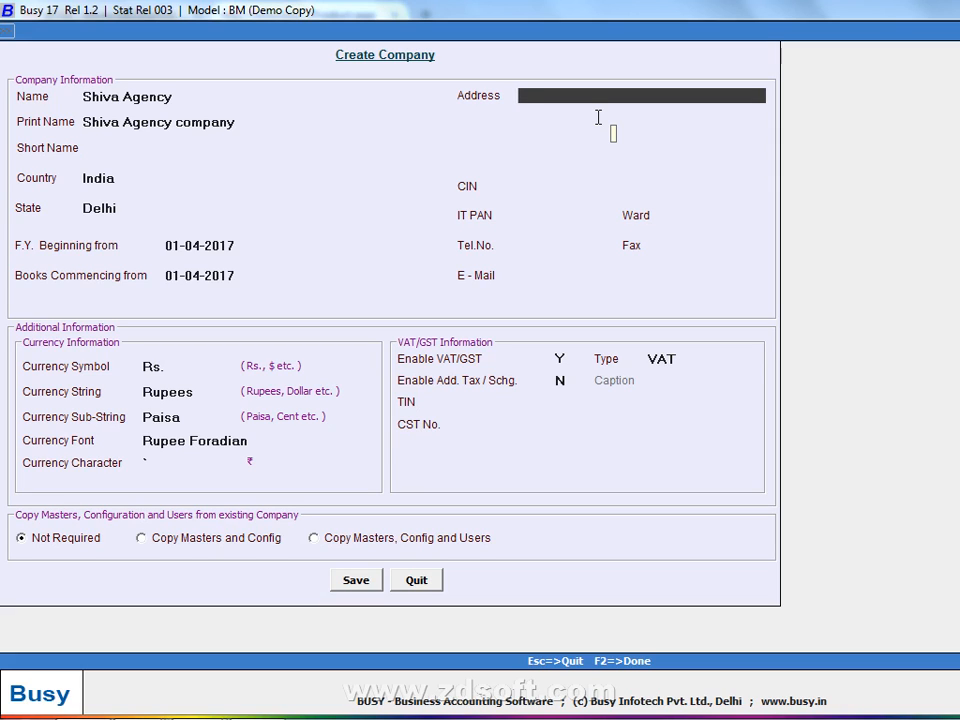
key(Up)
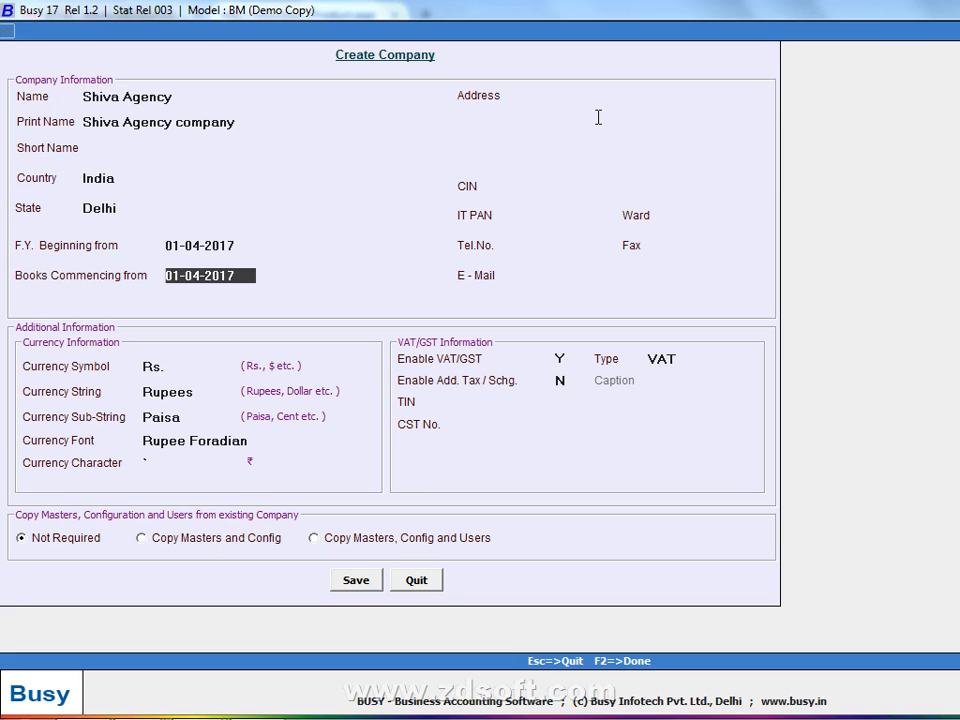
key(Up)
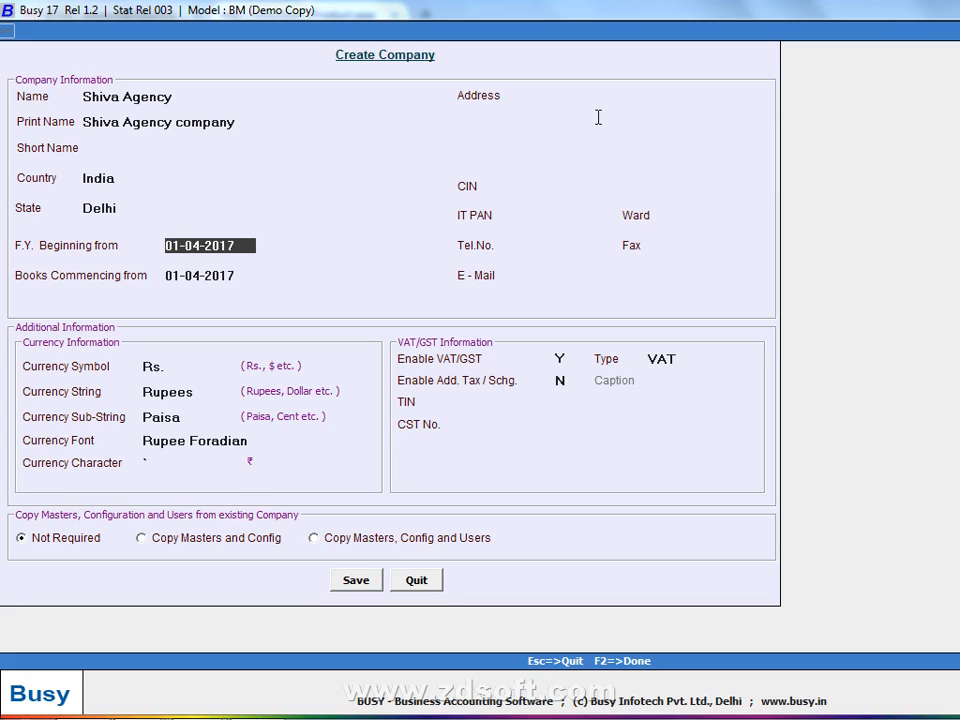
key(Return)
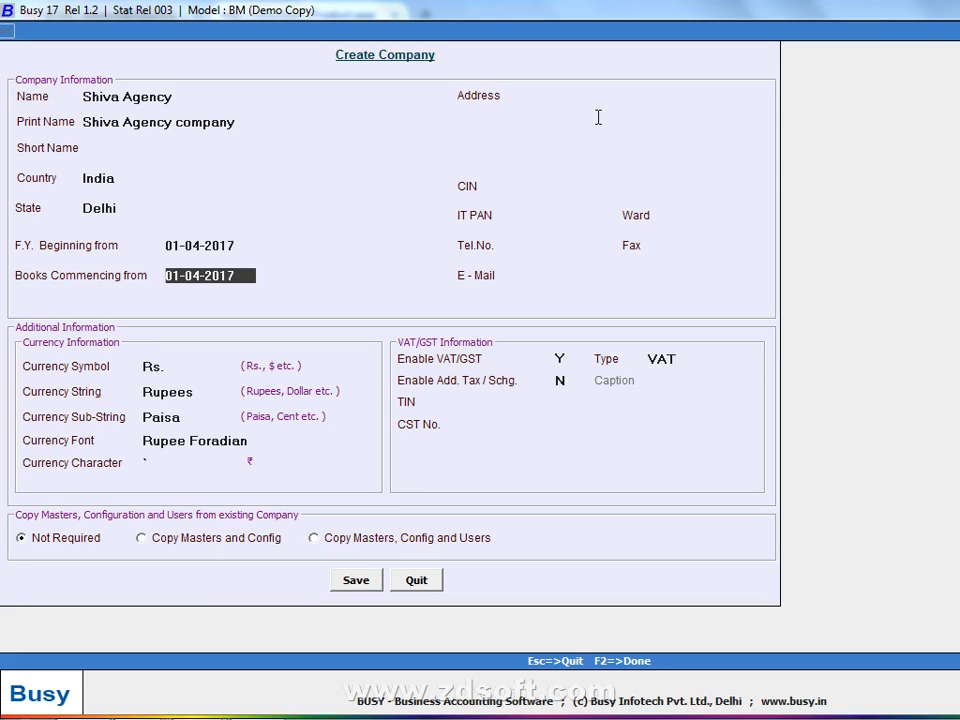
key(Up)
key(Return)
key(Up)
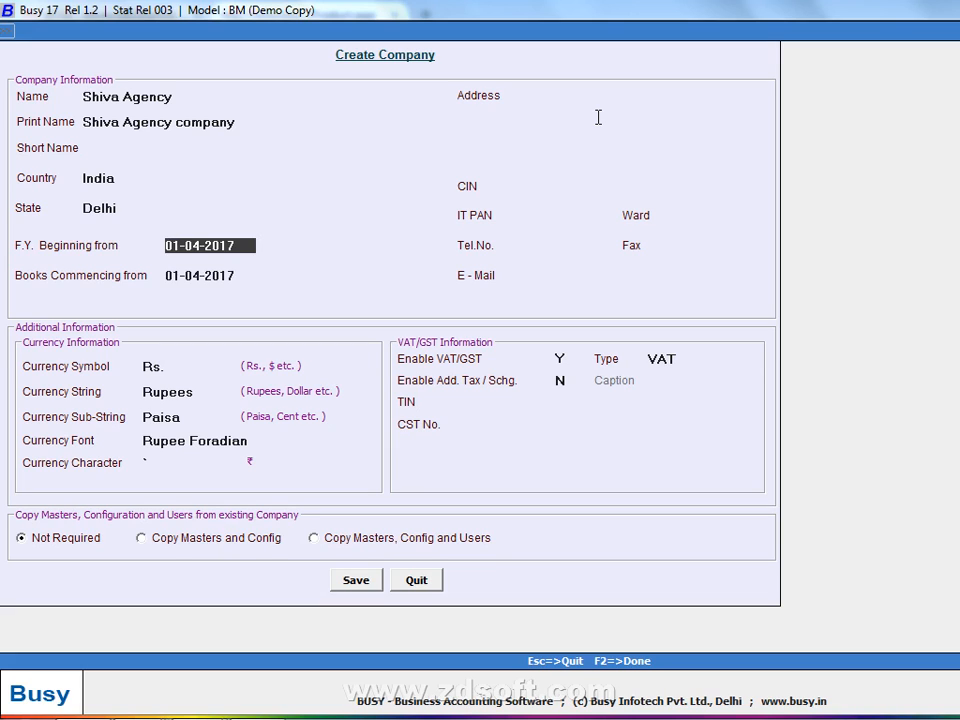
key(Return)
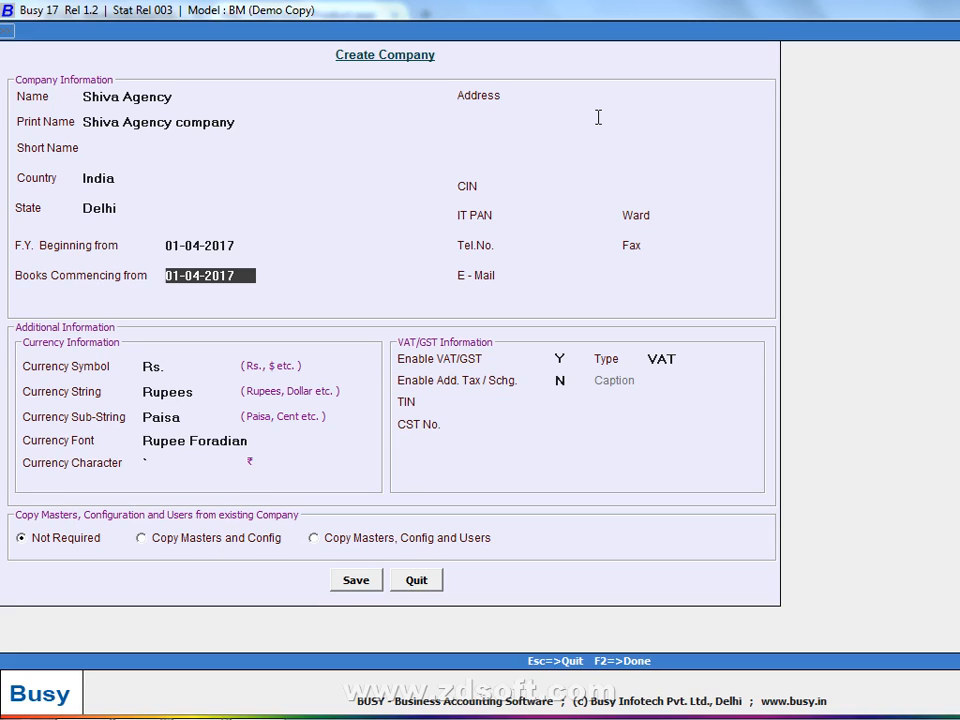
key(Up)
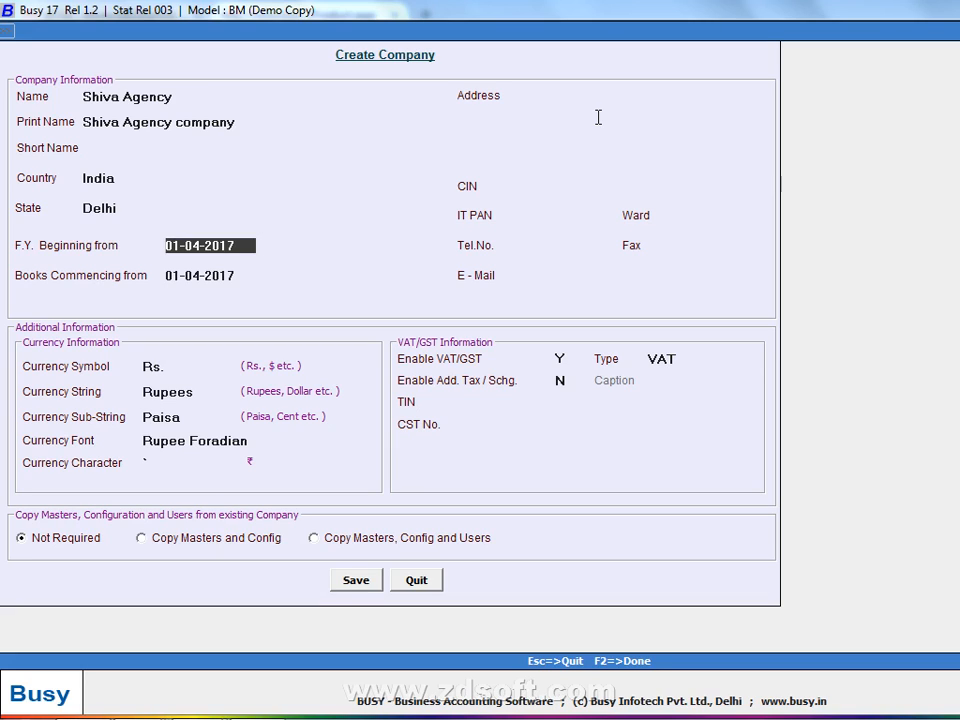
key(Return)
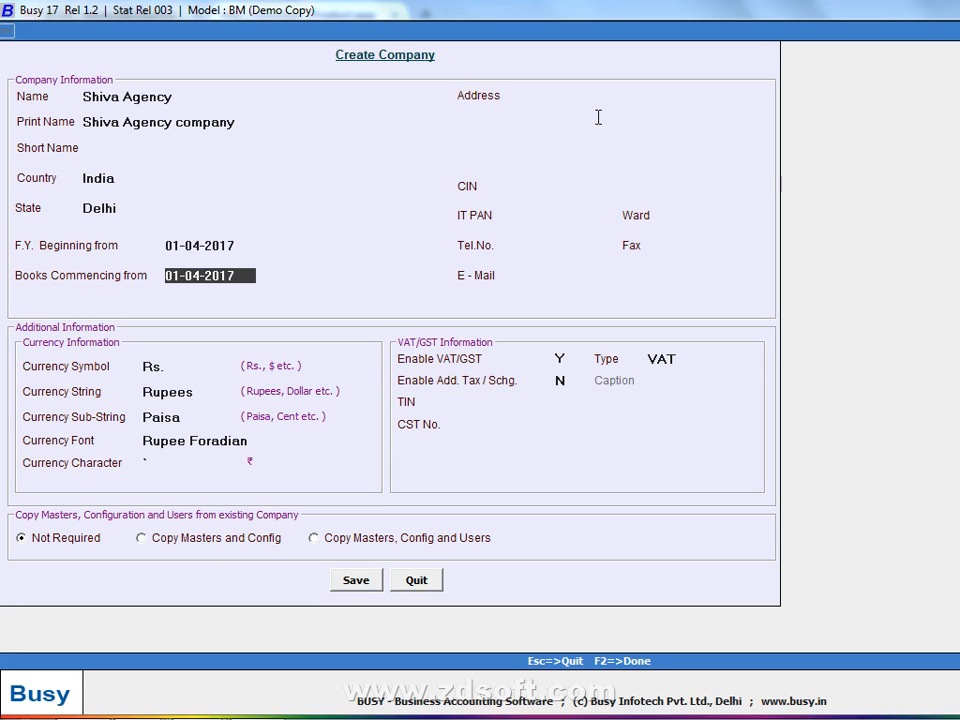
key(BackSpace)
text(7-4-2017)
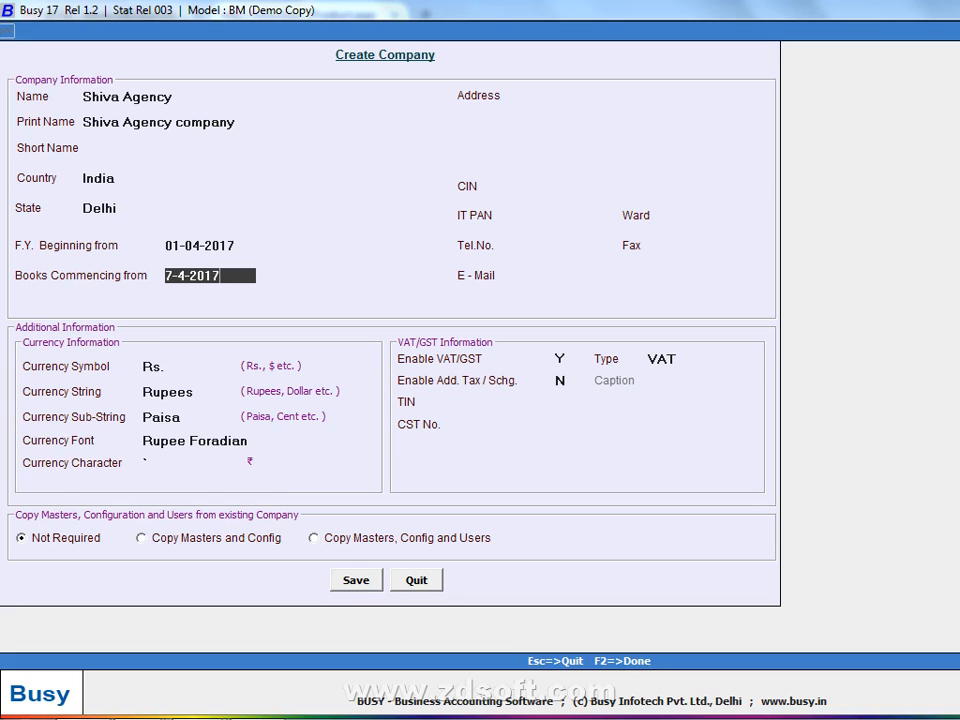
key(BackSpace)
key(BackSpace)
key(BackSpace)
key(BackSpace)
key(BackSpace)
key(BackSpace)
key(BackSpace)
key(BackSpace)
text(1-4-2017)
key(Return)
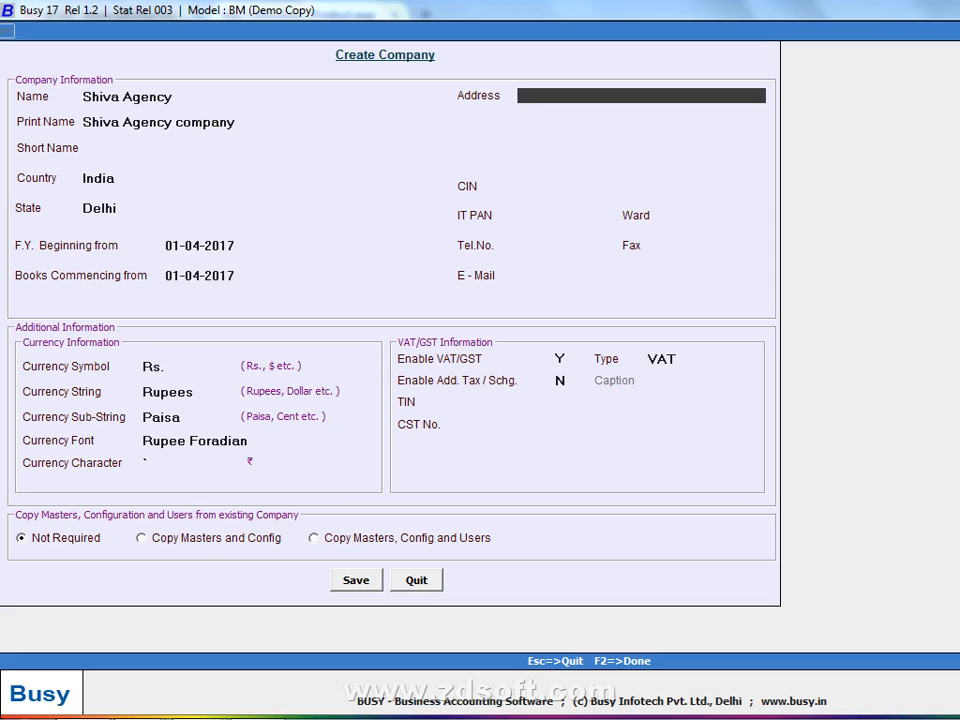
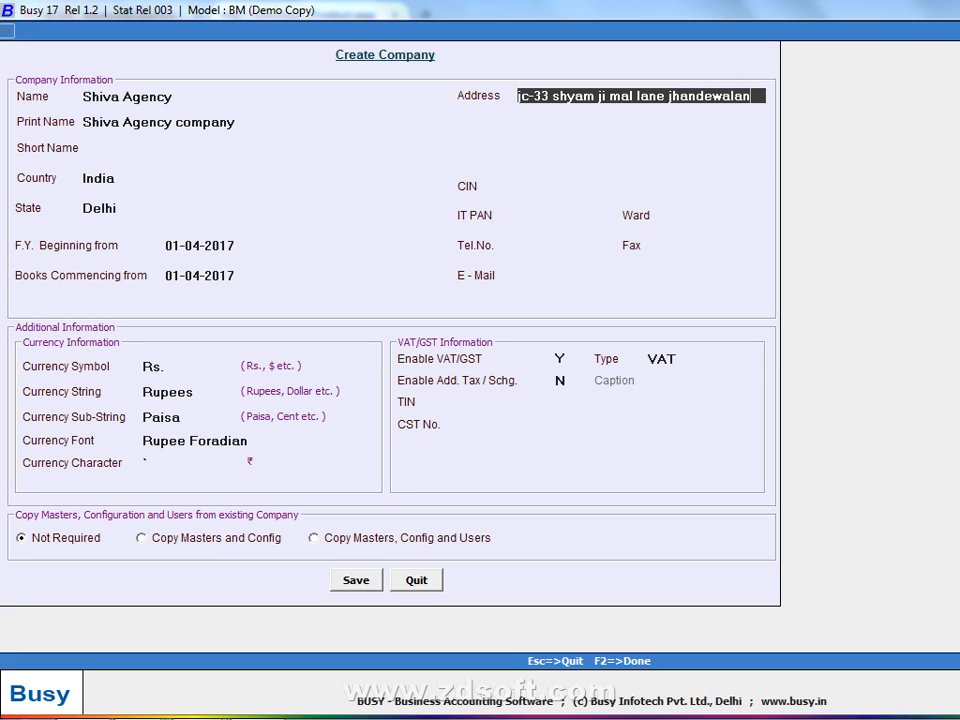
- Enter the company's street address on line one and locality with PIN on line two
key(Return)
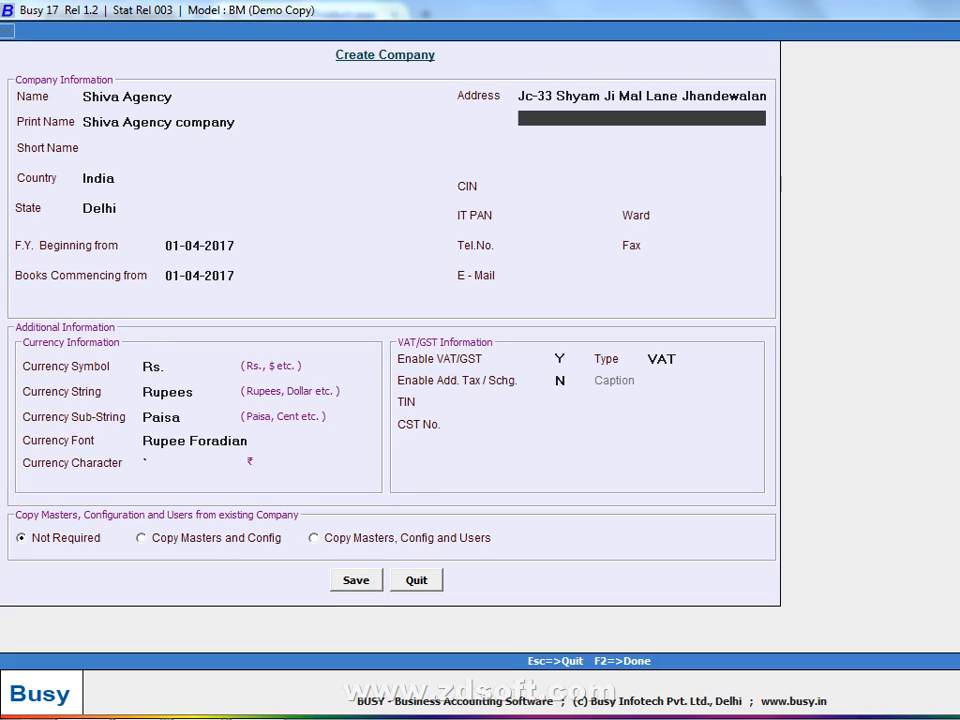
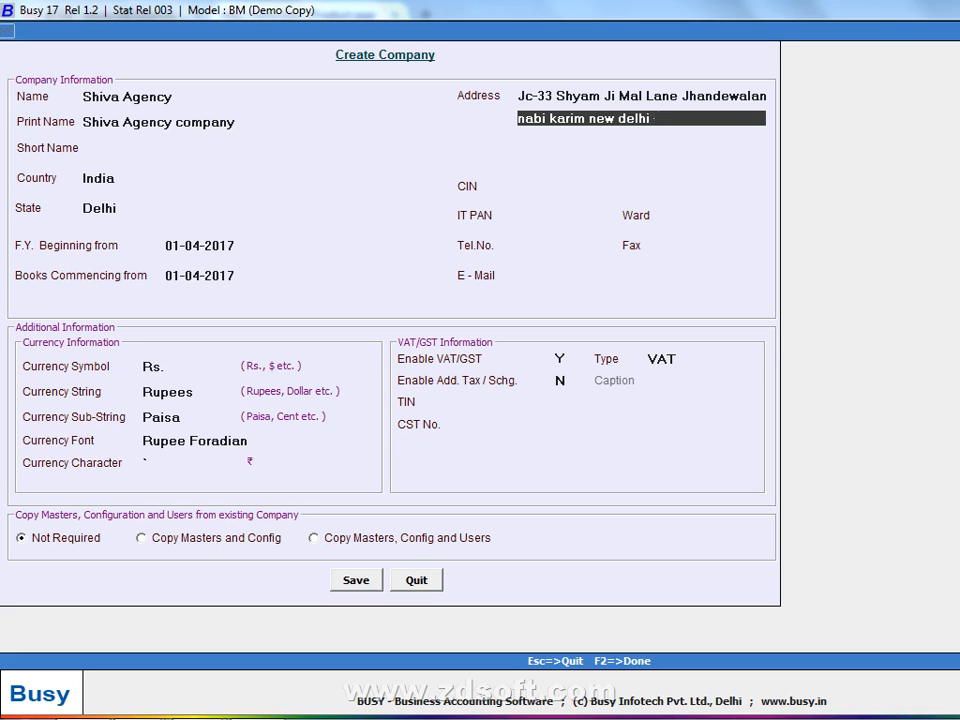
key(Return)
key(Return)
key(Return)
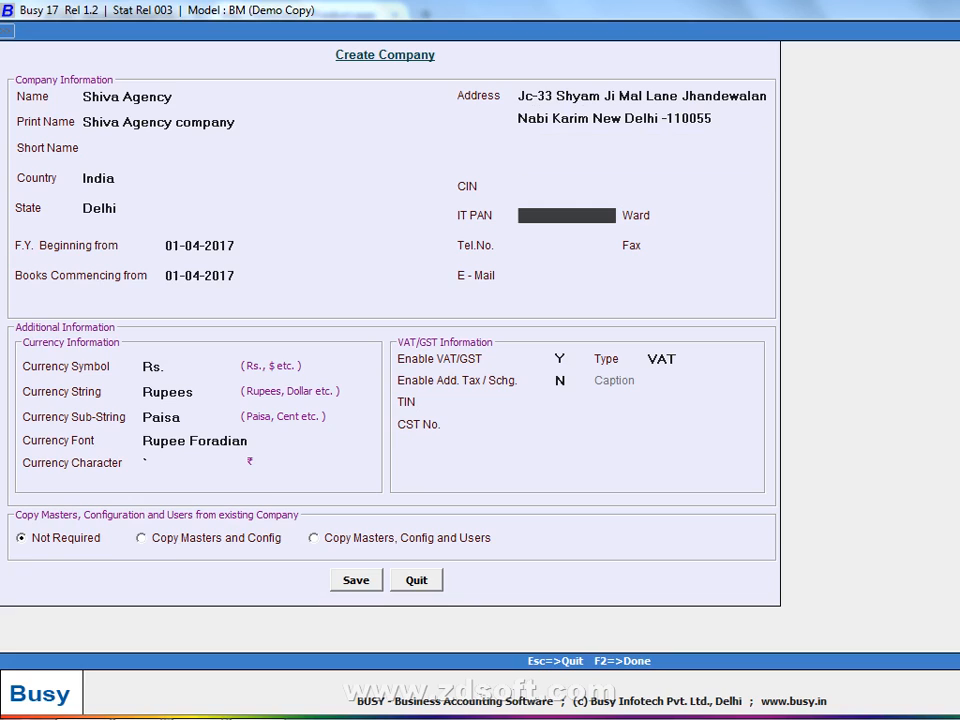
key(Up)
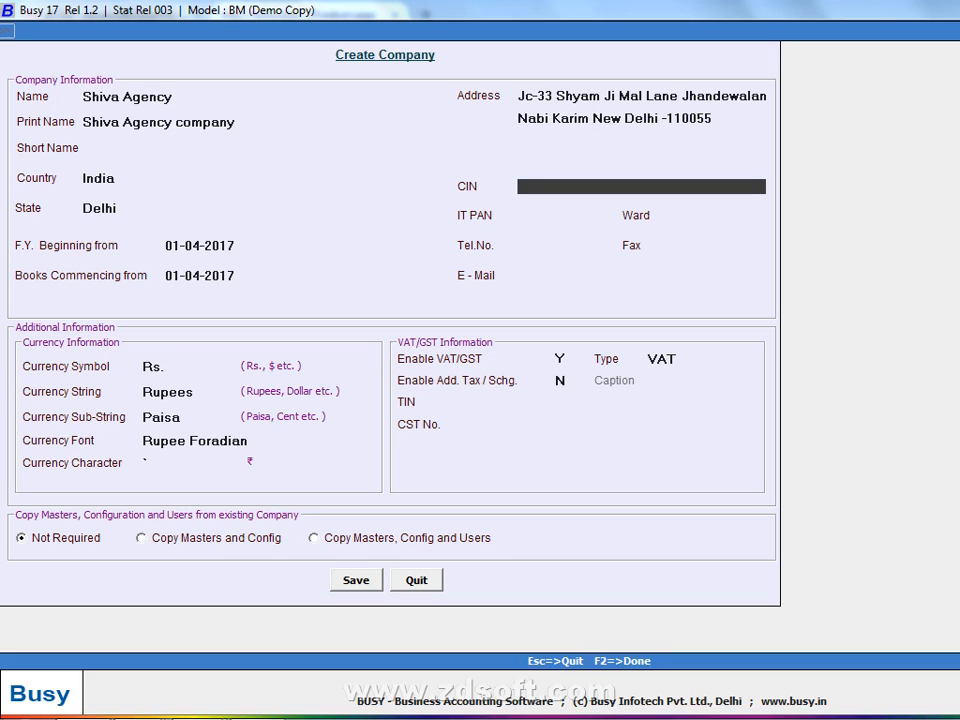
- Enter the company's CIN and move on to the IT PAN field
key(Return)
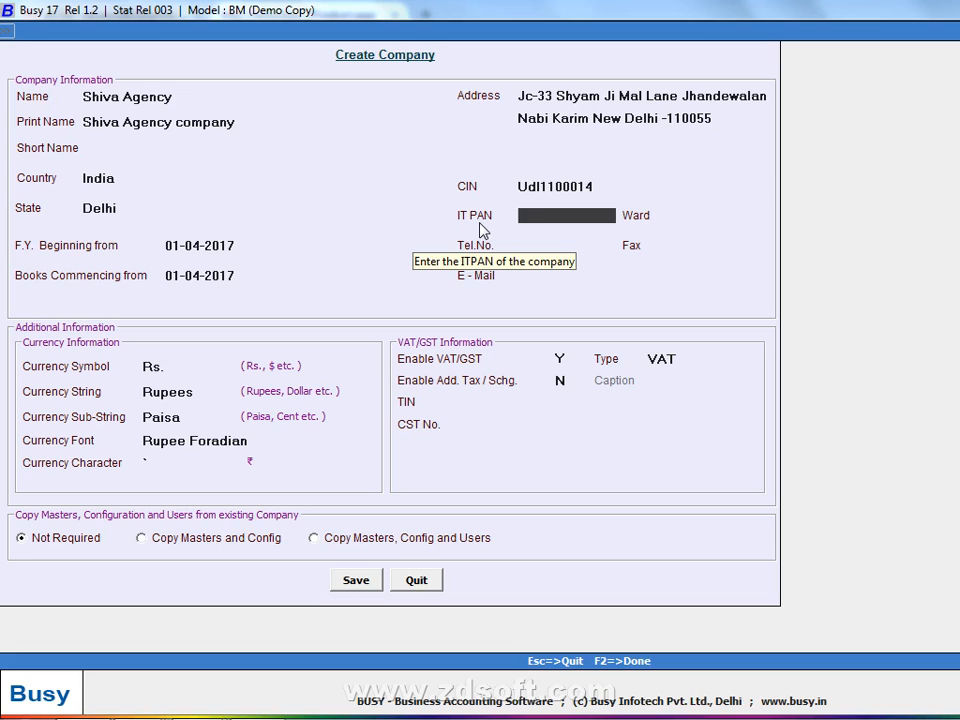
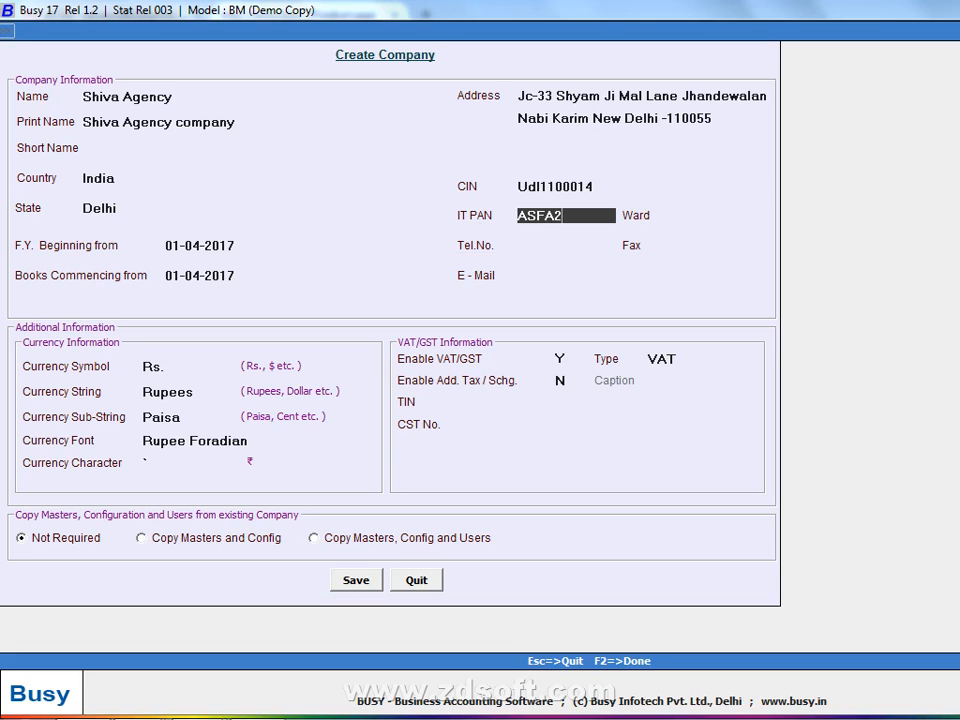
- Enter the company's PAN in the IT PAN field, erasing the mistyped digits
key(Left)
key(Left)
key(Left)
key(Left)
key(Left)
- Retype the ten-character PAN and fix its wrong fourth letter
key(Left)
key(BackSpace)
text(P)
- Correct the fourth letter of the PAN and remove its trailing character
key(BackSpace)
text(C)
key(BackSpace)
text(I)
key(End)
key(BackSpace)
key(BackSpace)
key(BackSpace)
key(BackSpace)
key(BackSpace)
key(BackSpace)
key(BackSpace)
key(BackSpace)
key(BackSpace)
key(BackSpace)
key(Left)
key(Left)
key(Left)
key(Left)
key(Left)
key(Left)
key(BackSpace)
text(P)
key(BackSpace)
key(BackSpace)
text(C)
key(BackSpace)
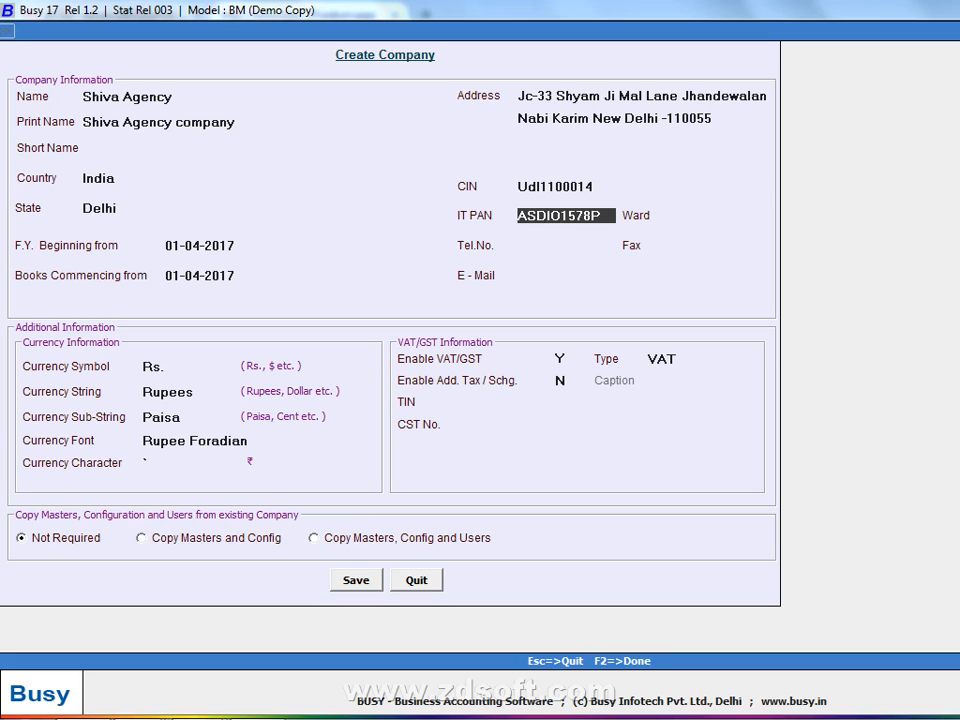
- Fill in the Ward field, then the company's telephone number, fax number and e-mail address
key(Return)
text(235)
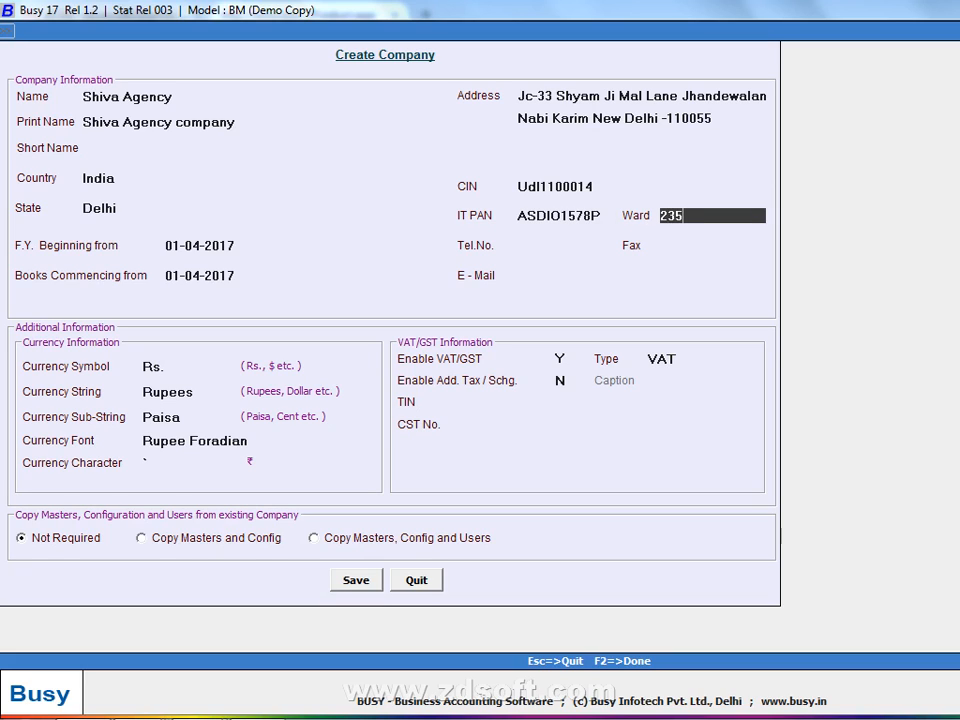
key(Return)
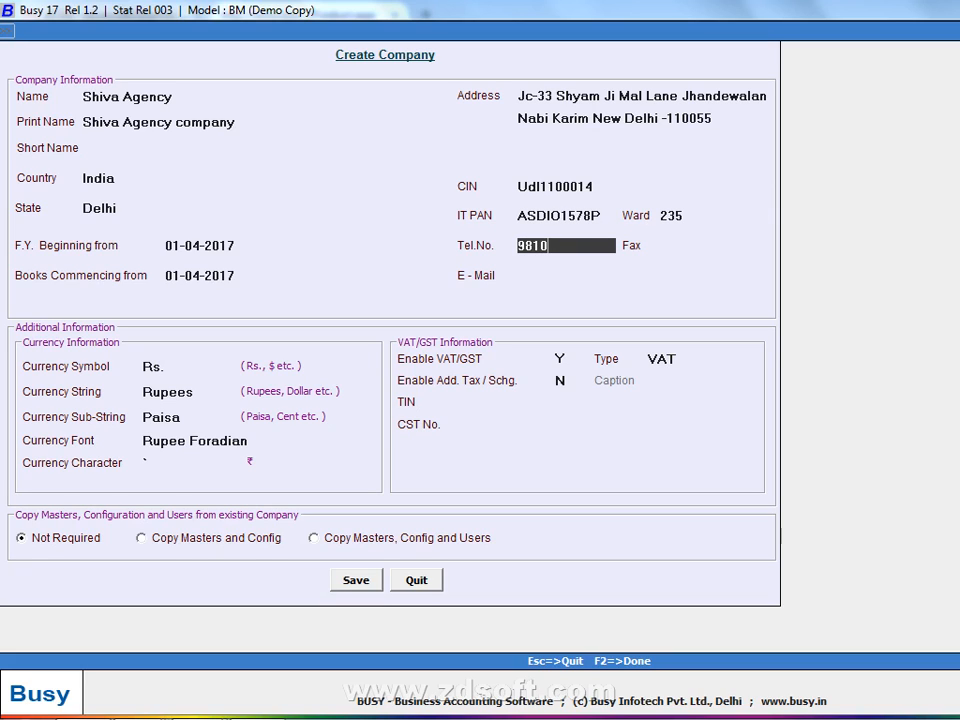
key(Return)
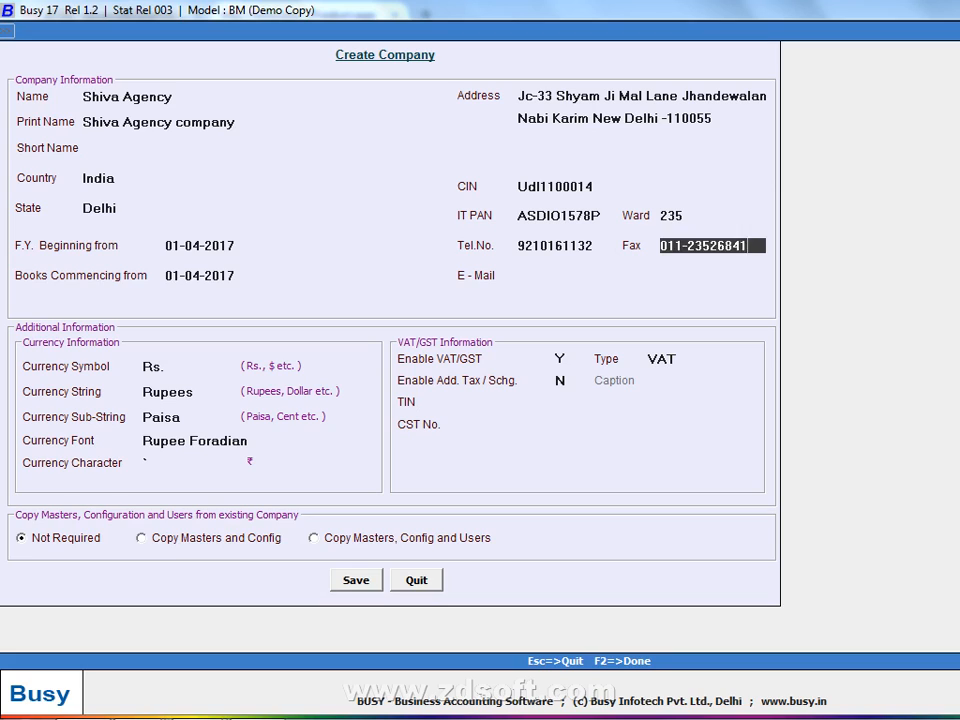
key(Return)
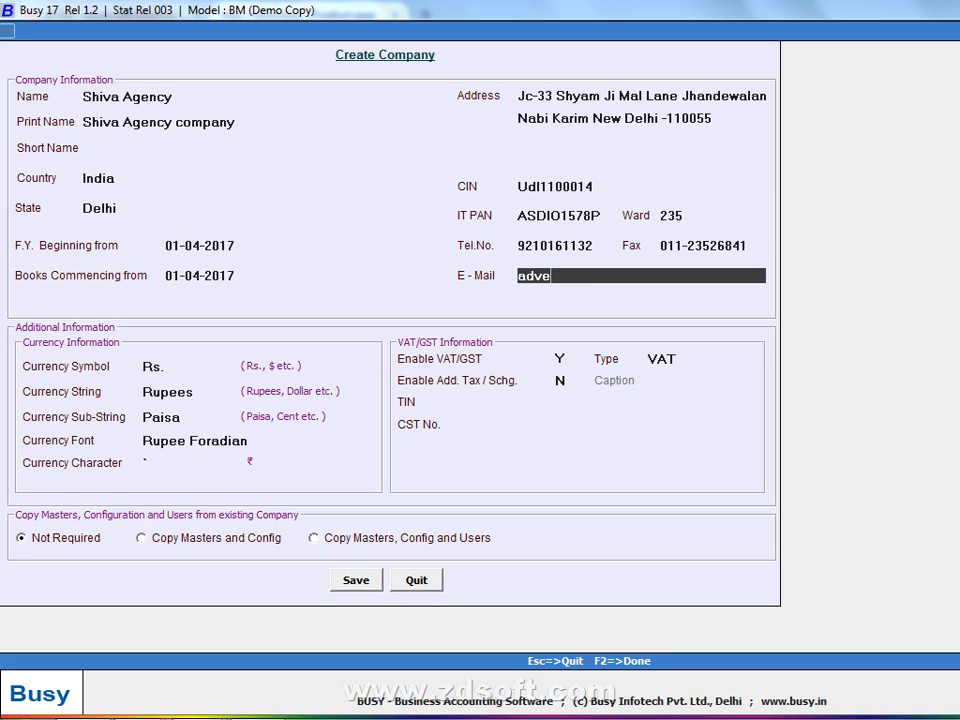
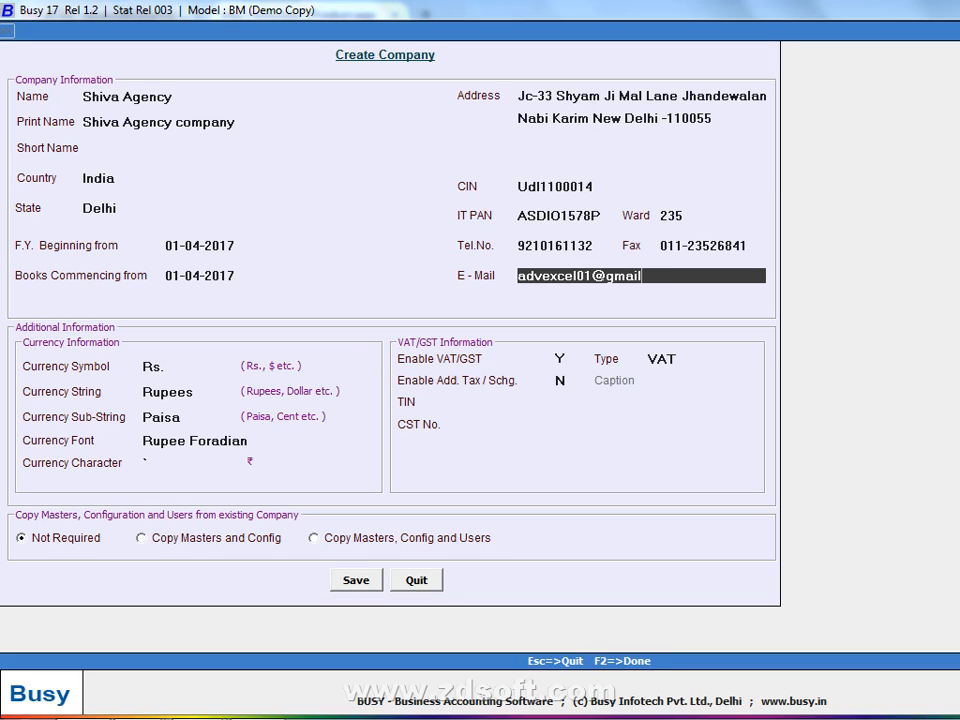
key(Return)
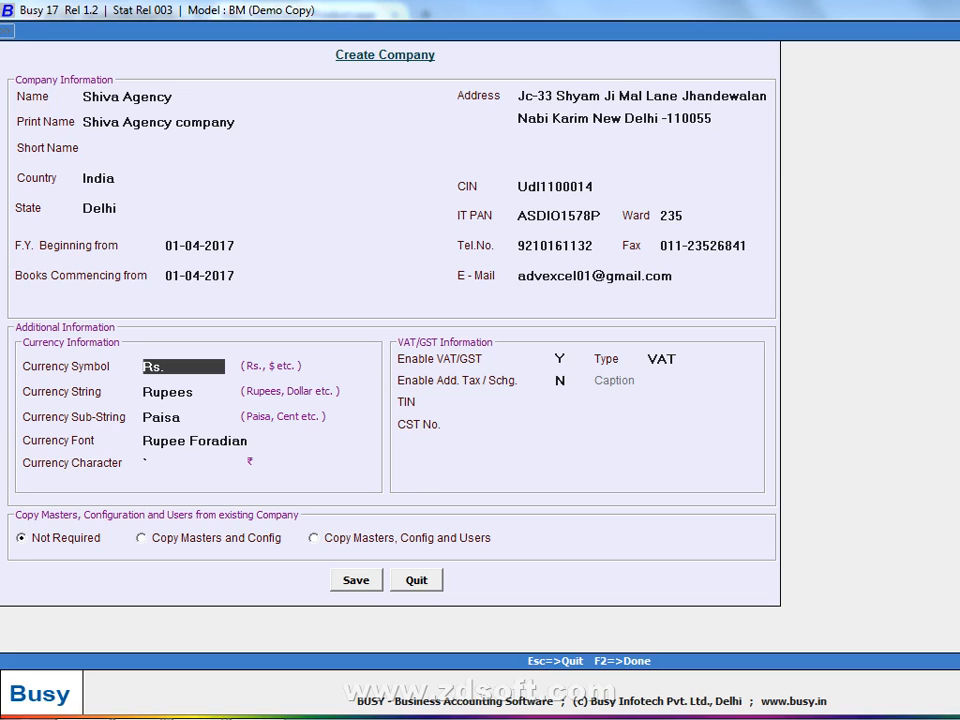
- Set the country to India and set Enable VAT/GST to N
click(108, 180)
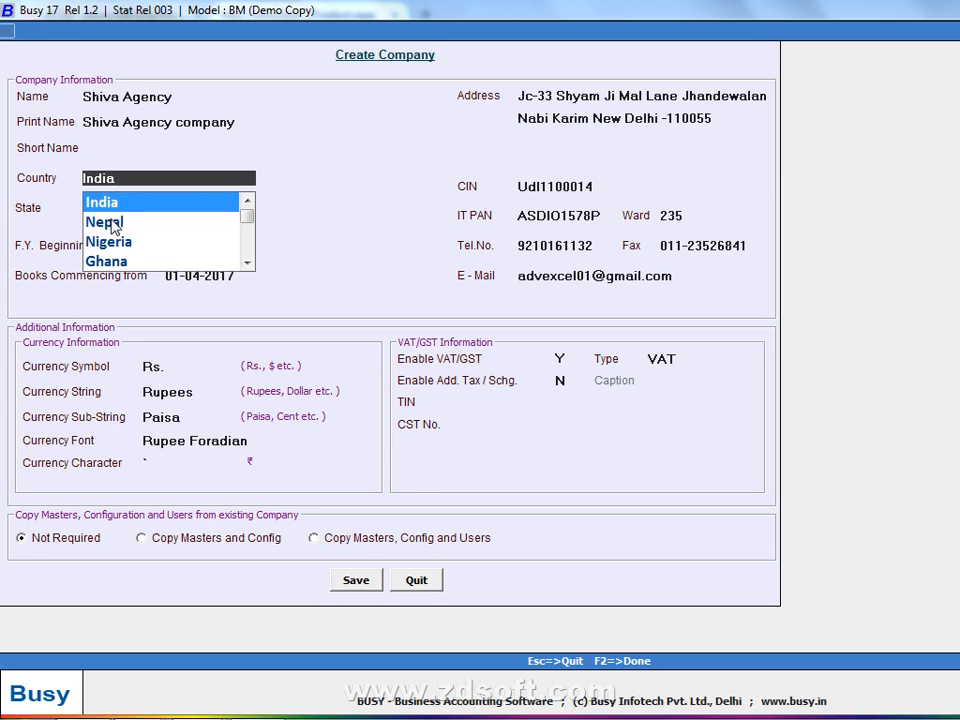
click(112, 224)
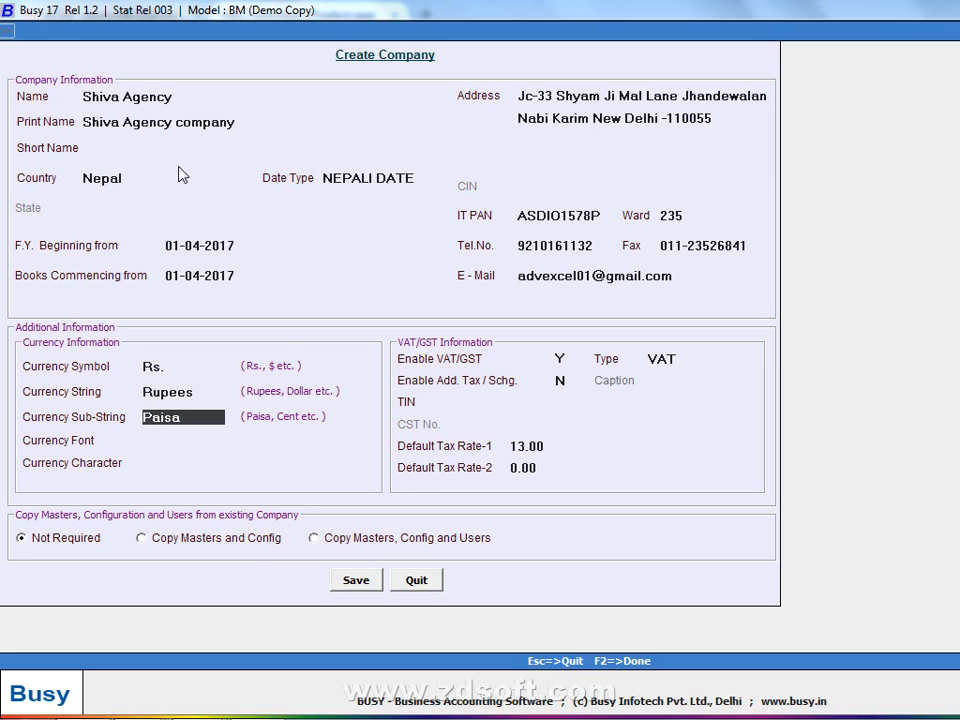
click(182, 175)
click(143, 202)
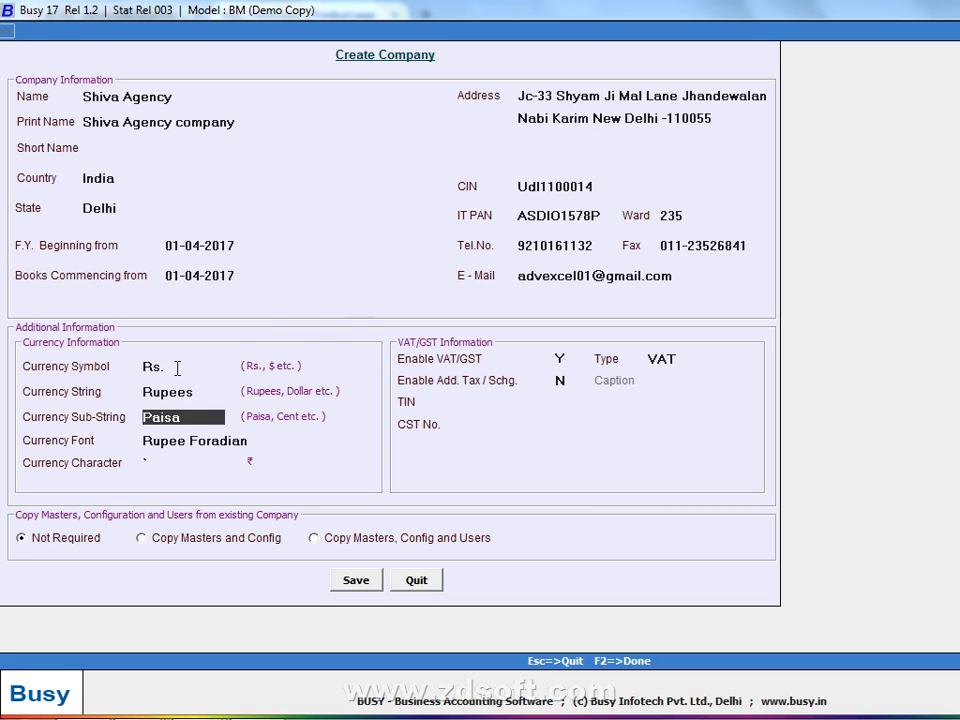
click(562, 358)
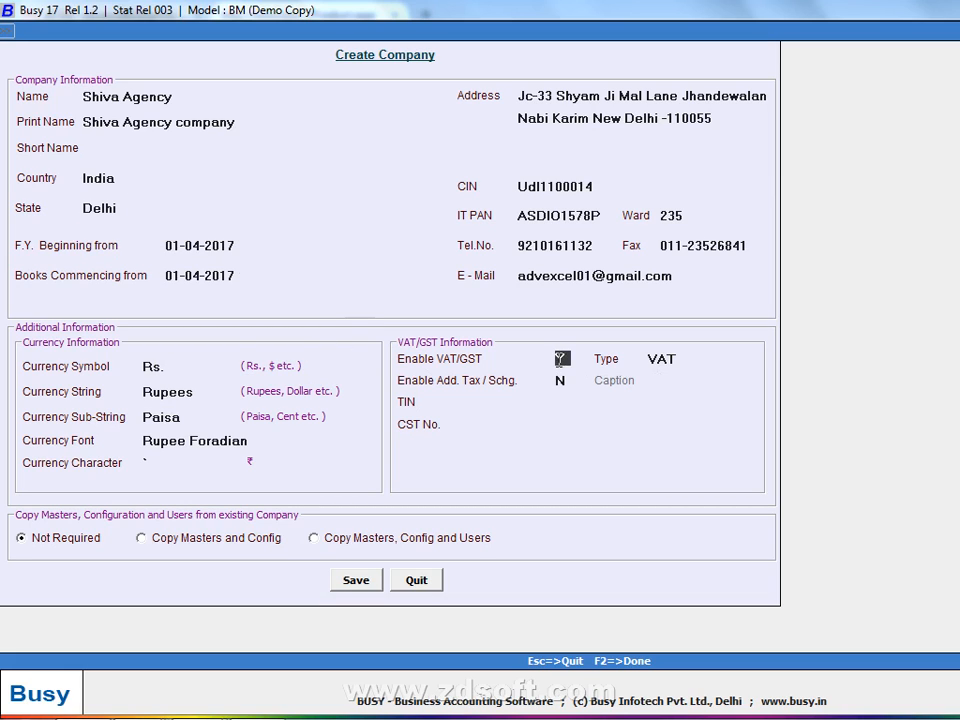
text(N)
- Save the Shiva Agency company, confirming with Yes
click(360, 580)
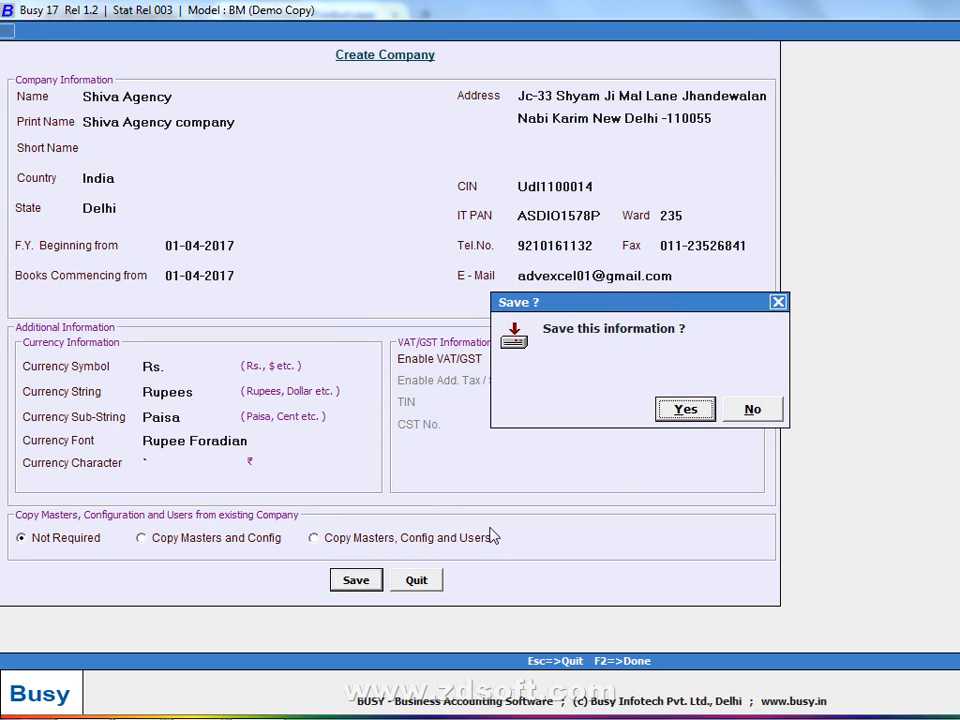
click(685, 349)
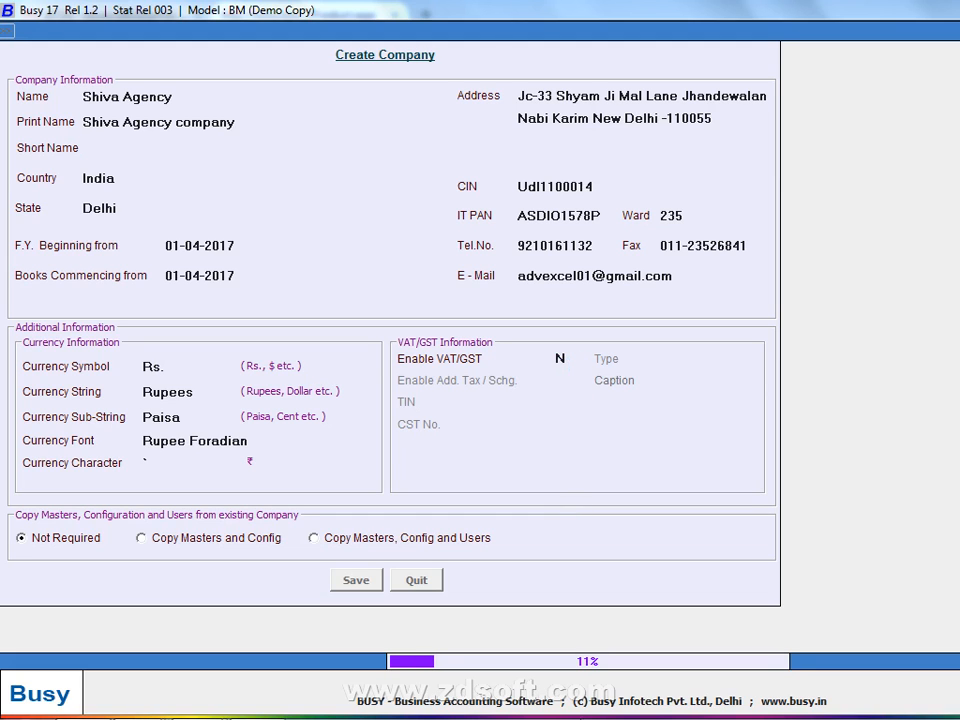
right_click(607, 700)
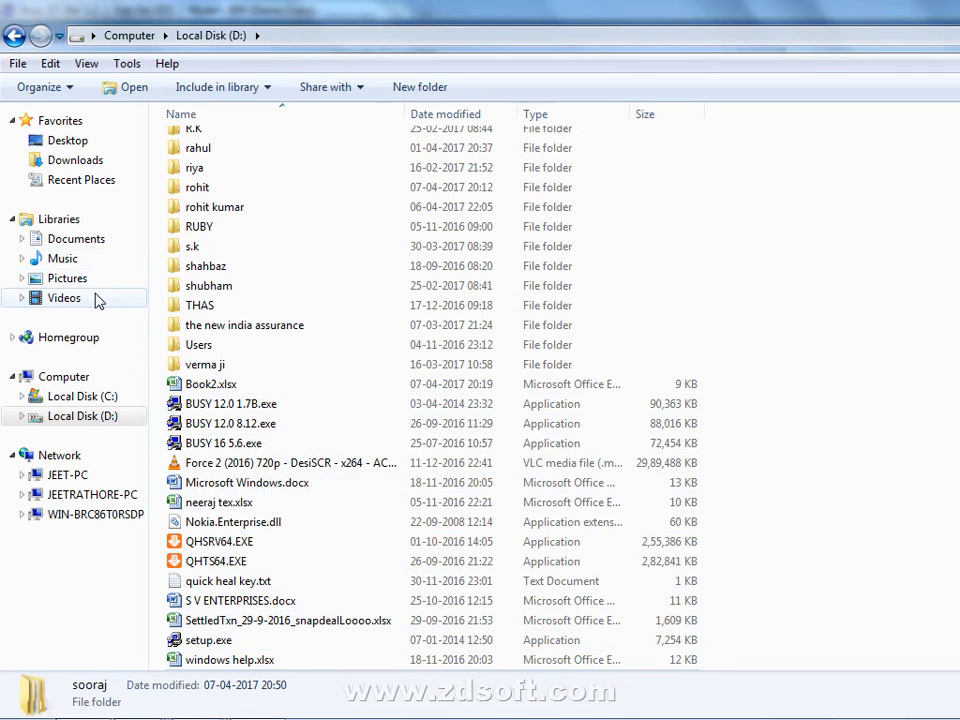
- Open the NOTE folder in Pictures and preview its first photo, 20170202_222709.jpg
click(112, 279)
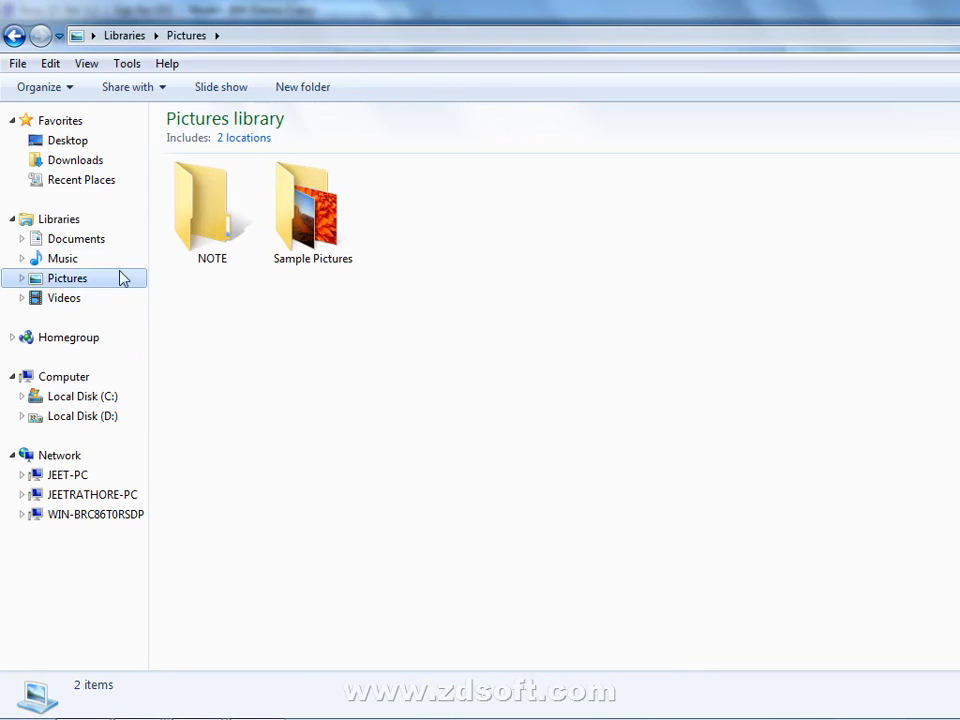
double_click(190, 242)
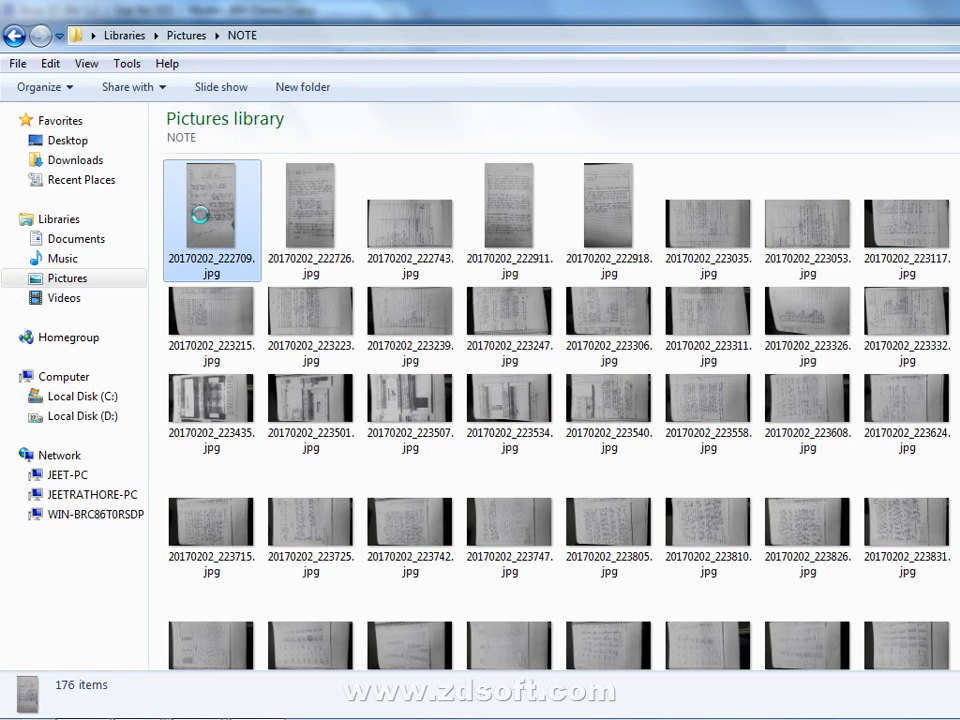
right_click(203, 218)
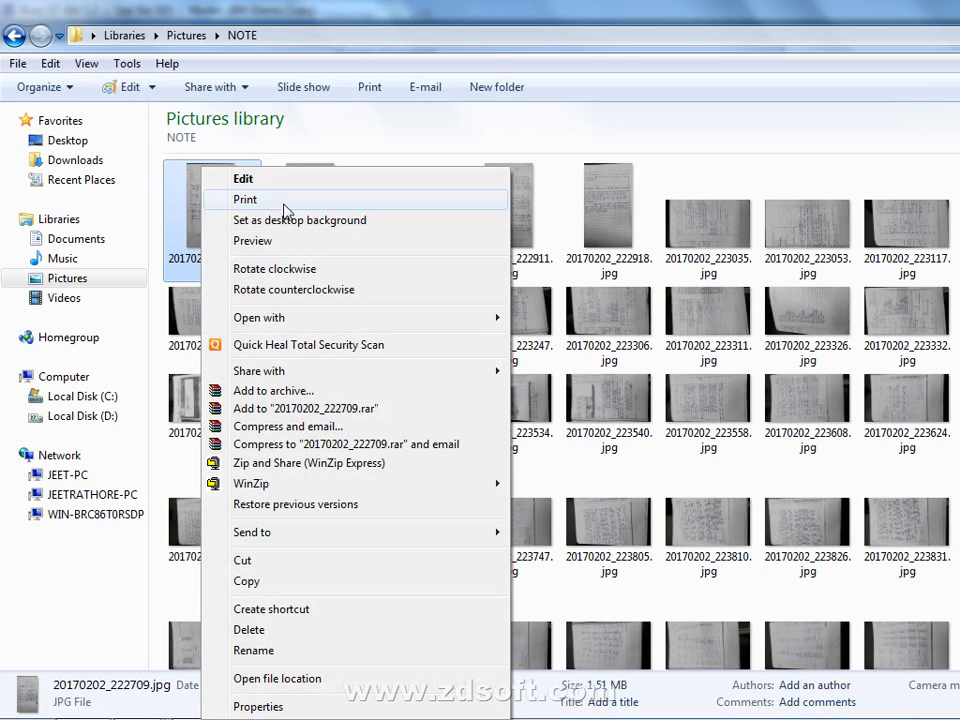
click(297, 244)
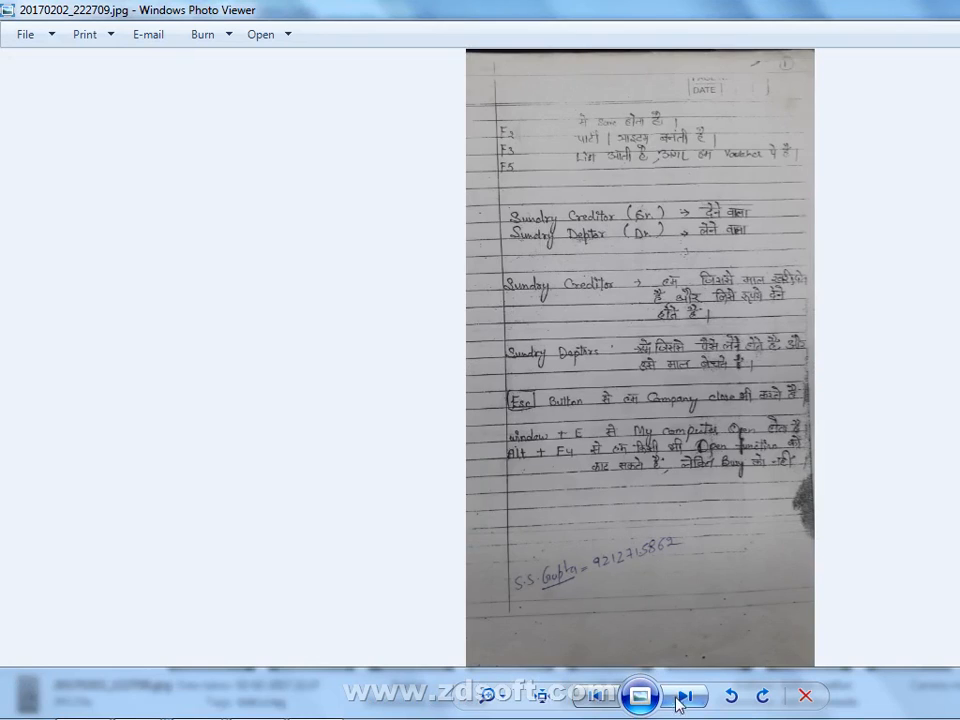
- Page through the note photos, rotating one upright and panning to its COMPANY heading
click(683, 698)
scroll(667, 578, up, 3)
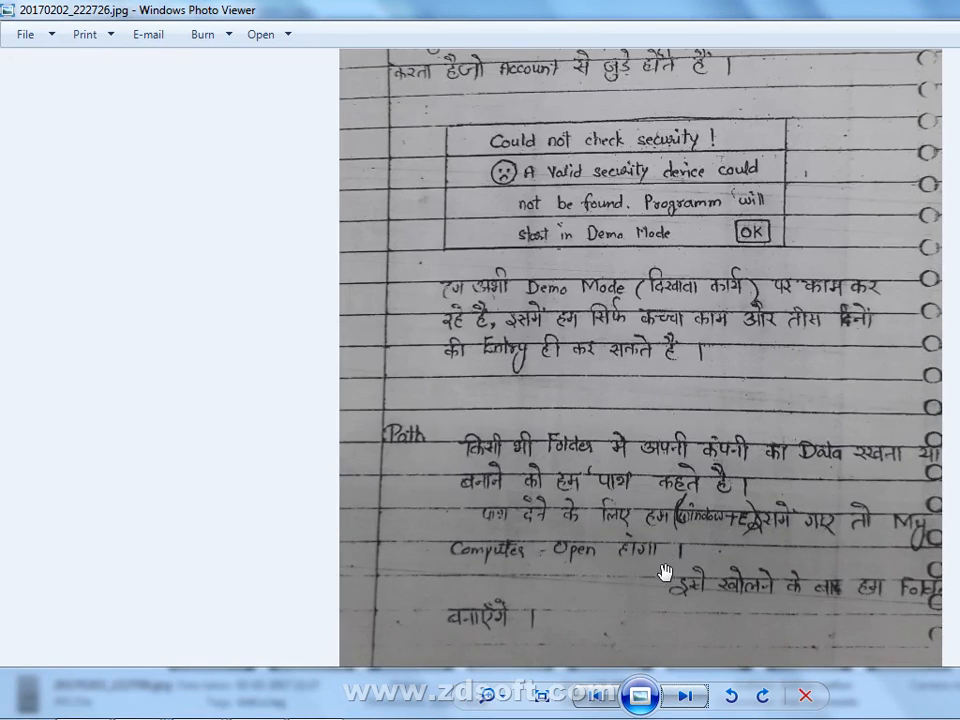
drag(744, 396, 582, 253)
scroll(594, 435, up, 2)
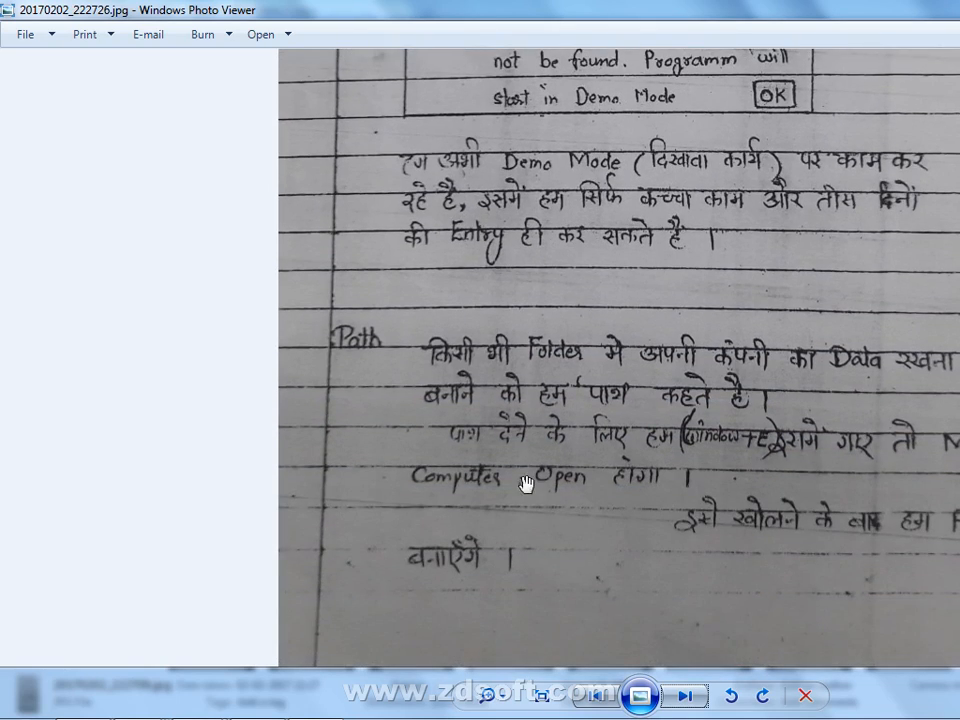
drag(527, 484, 559, 276)
click(685, 697)
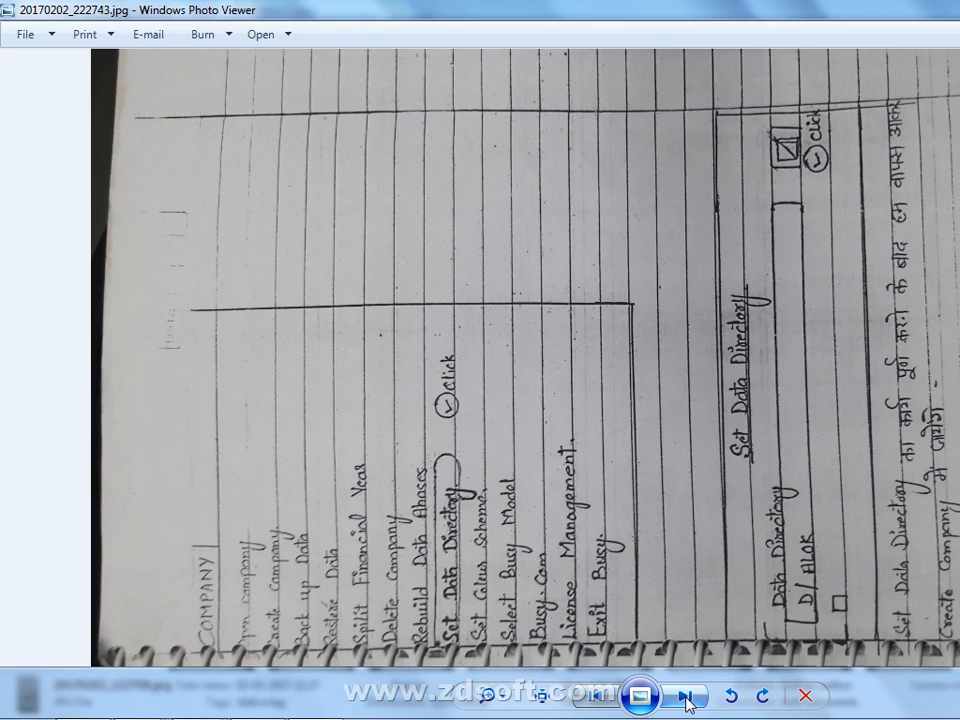
scroll(545, 432, up, 1)
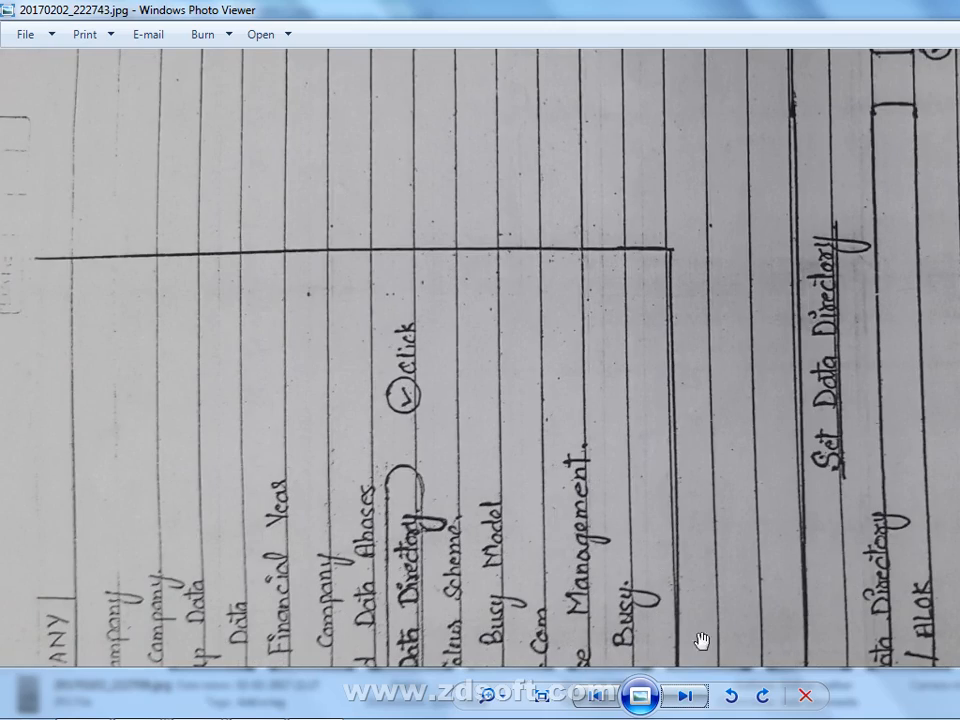
click(762, 695)
scroll(664, 540, up, 4)
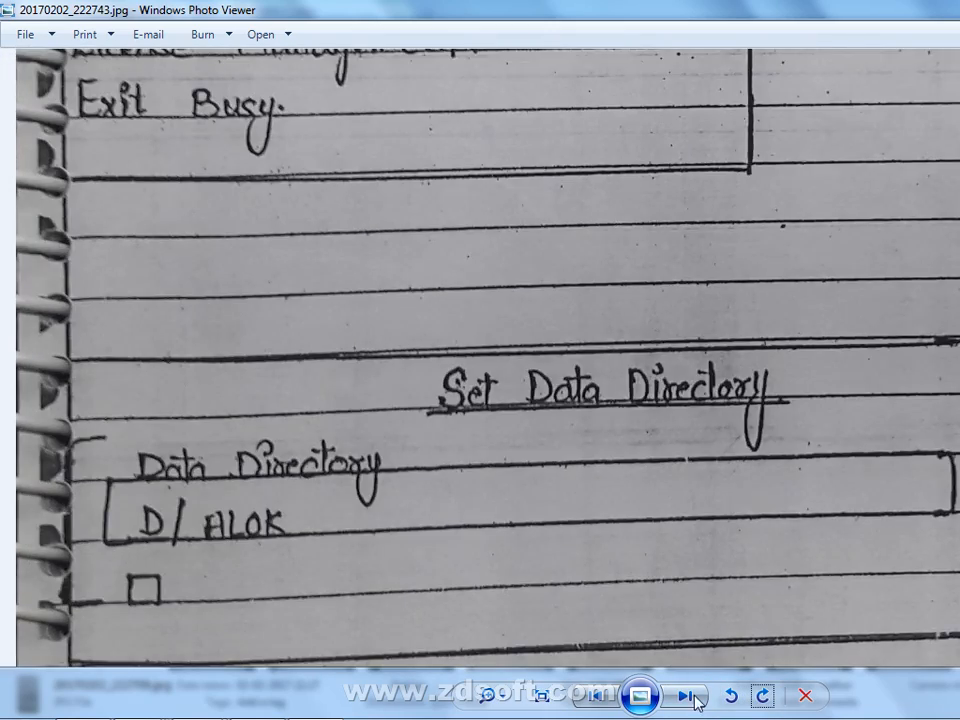
drag(738, 306, 736, 655)
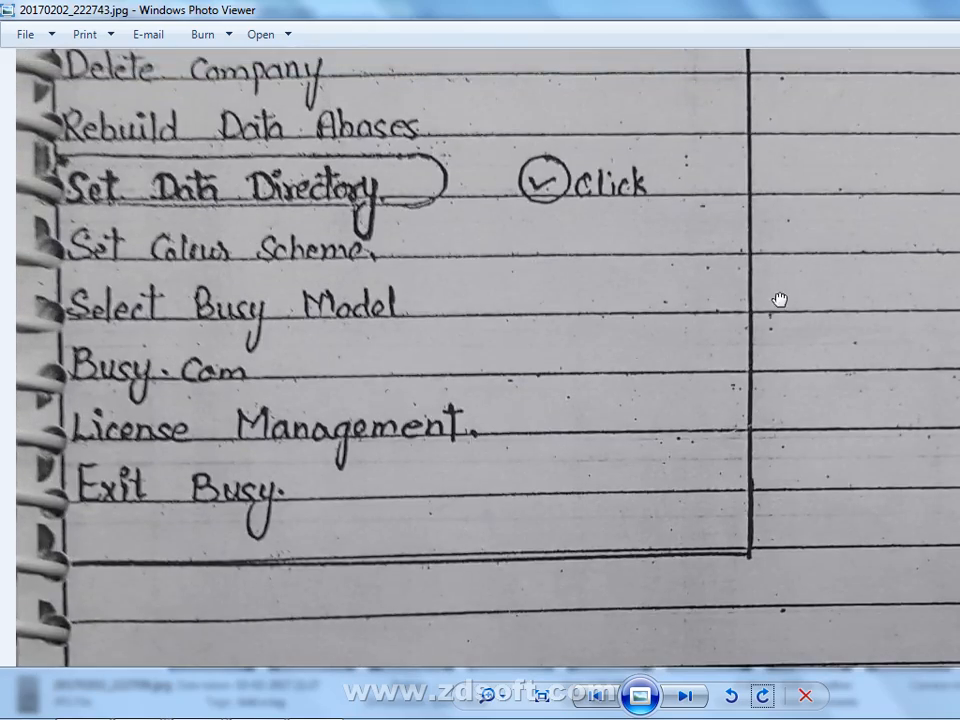
drag(782, 287, 765, 600)
drag(828, 316, 754, 540)
drag(786, 415, 784, 467)
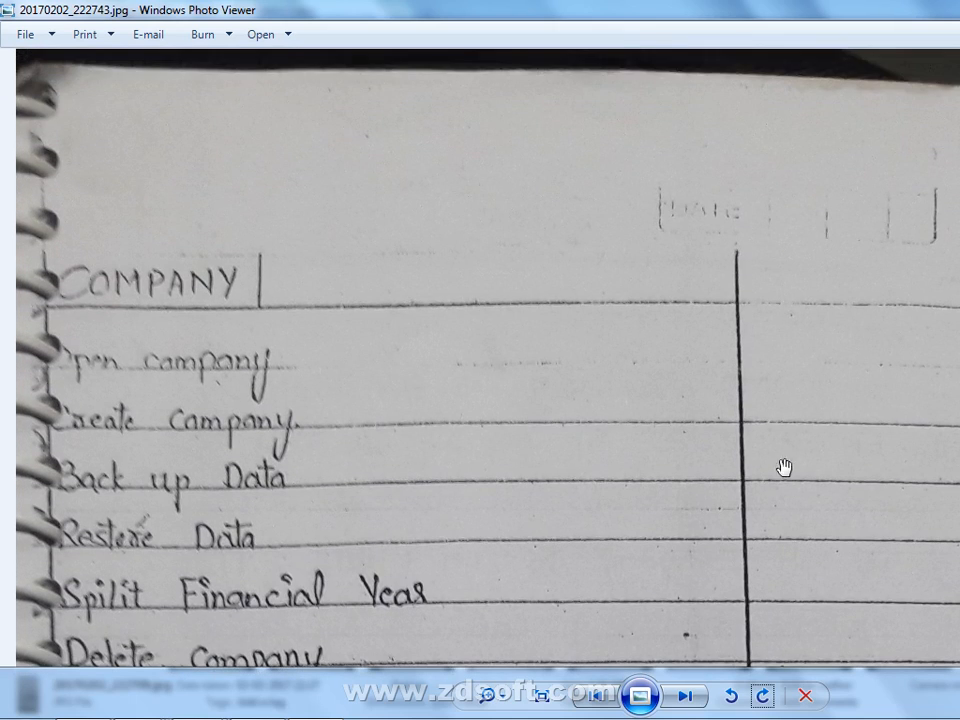
- Pan across the next two note photos to read the Financial Year, Book Commencing, IT PAN and CIN sections
click(689, 702)
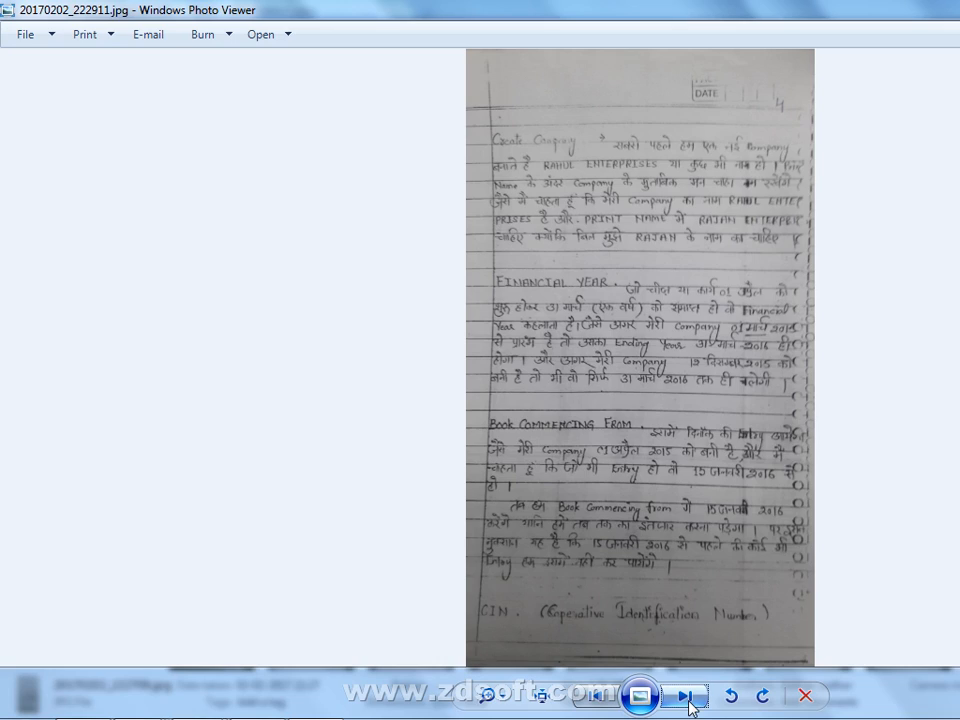
scroll(710, 503, up, 3)
scroll(710, 503, up, 3)
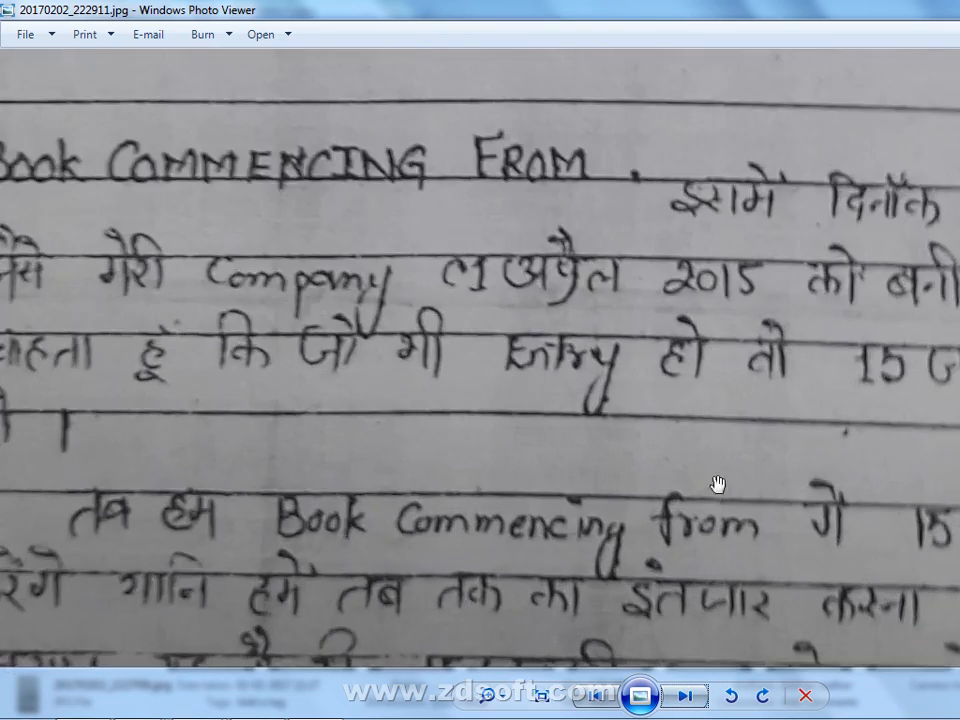
drag(716, 484, 743, 521)
scroll(743, 521, down, 2)
drag(752, 411, 765, 640)
drag(774, 181, 780, 660)
drag(647, 405, 656, 57)
drag(600, 444, 649, 118)
key(Right)
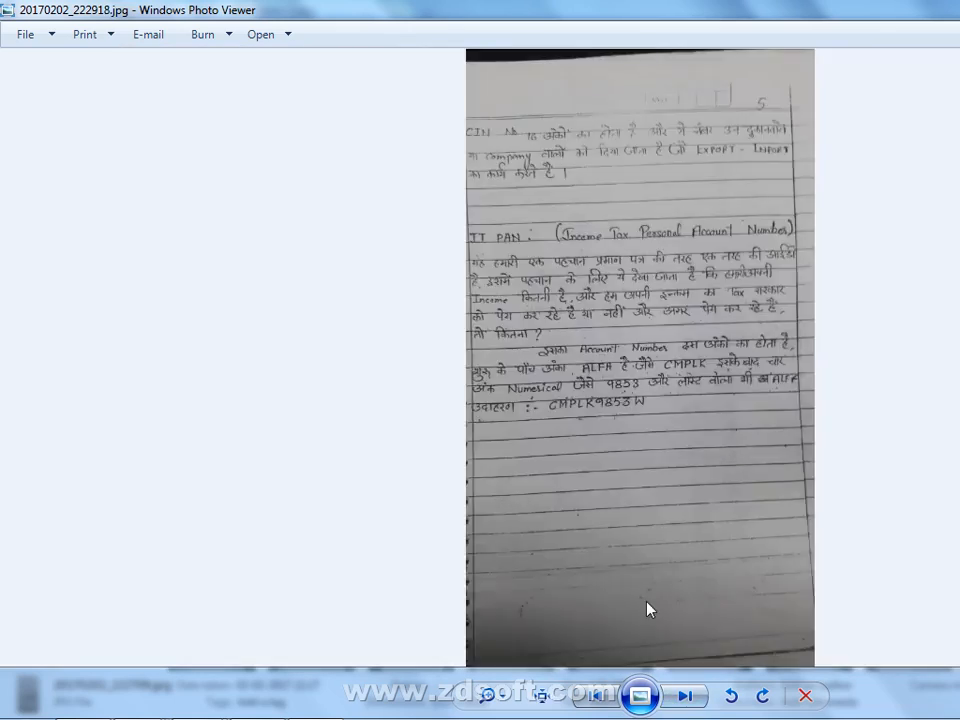
scroll(647, 606, up, 1)
scroll(648, 463, up, 1)
drag(654, 434, 625, 718)
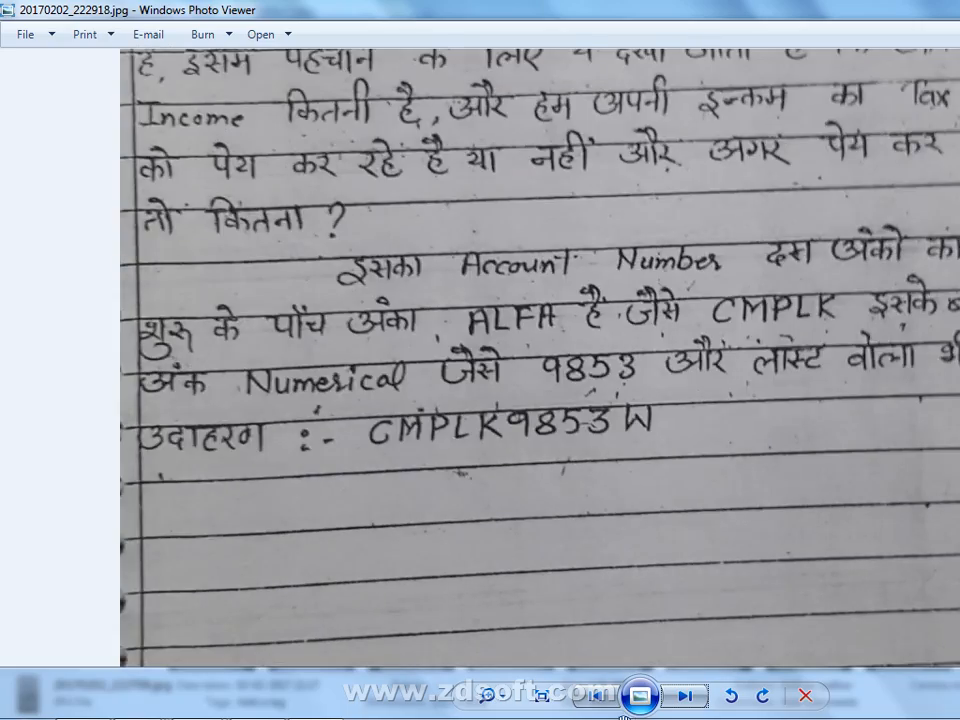
drag(659, 308, 665, 648)
drag(674, 492, 711, 521)
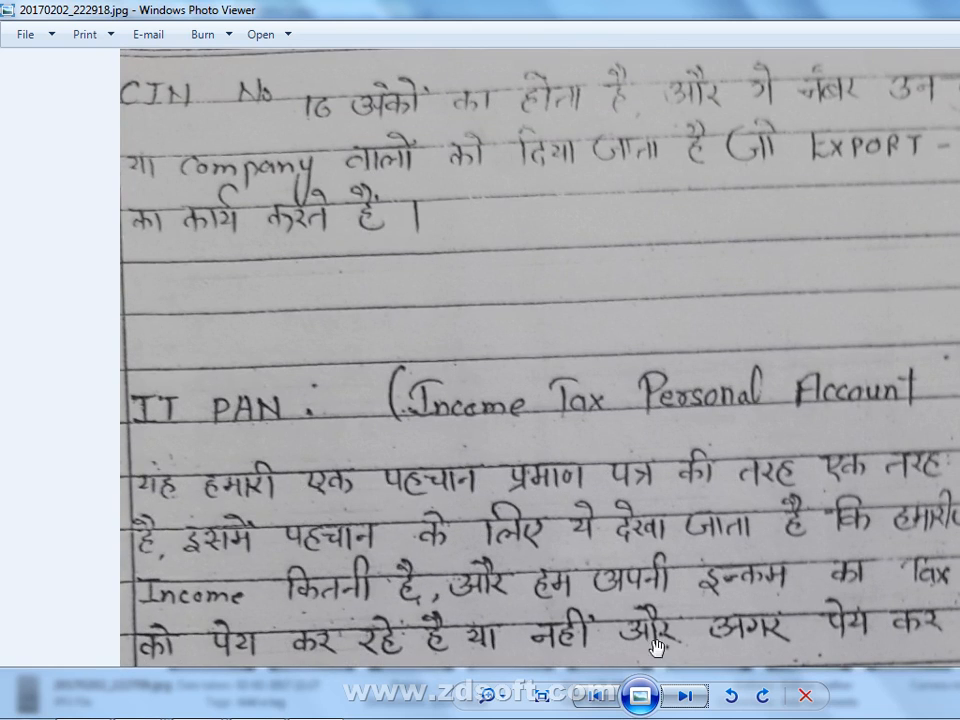
- Rotate 20170202_223035.jpg upright, advance to save it, and leave Photo Viewer
click(685, 696)
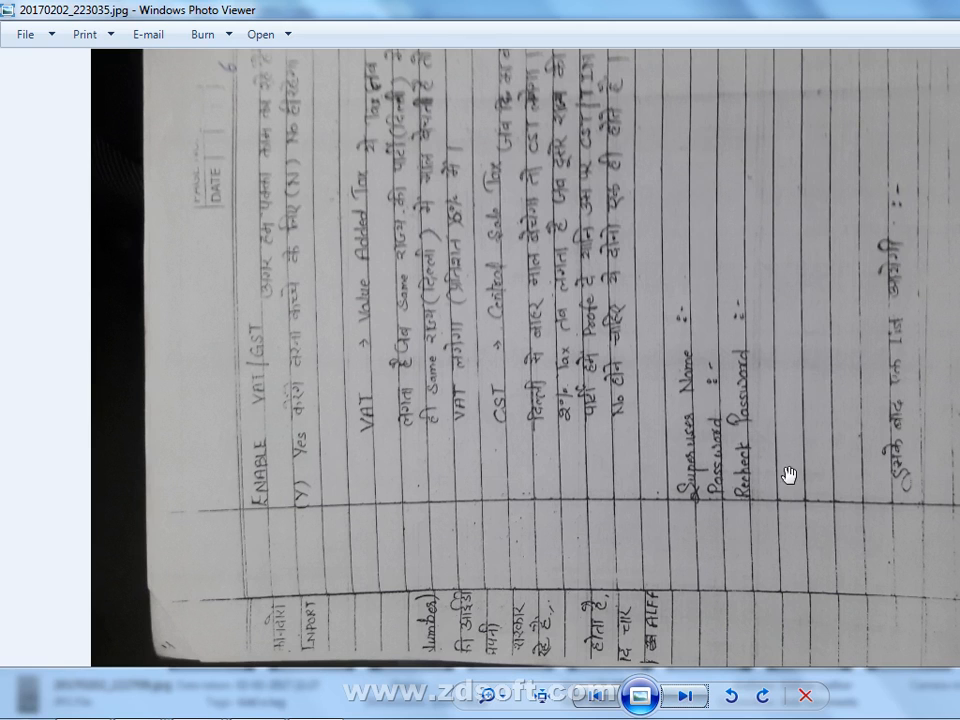
scroll(789, 476, up, 1)
click(762, 695)
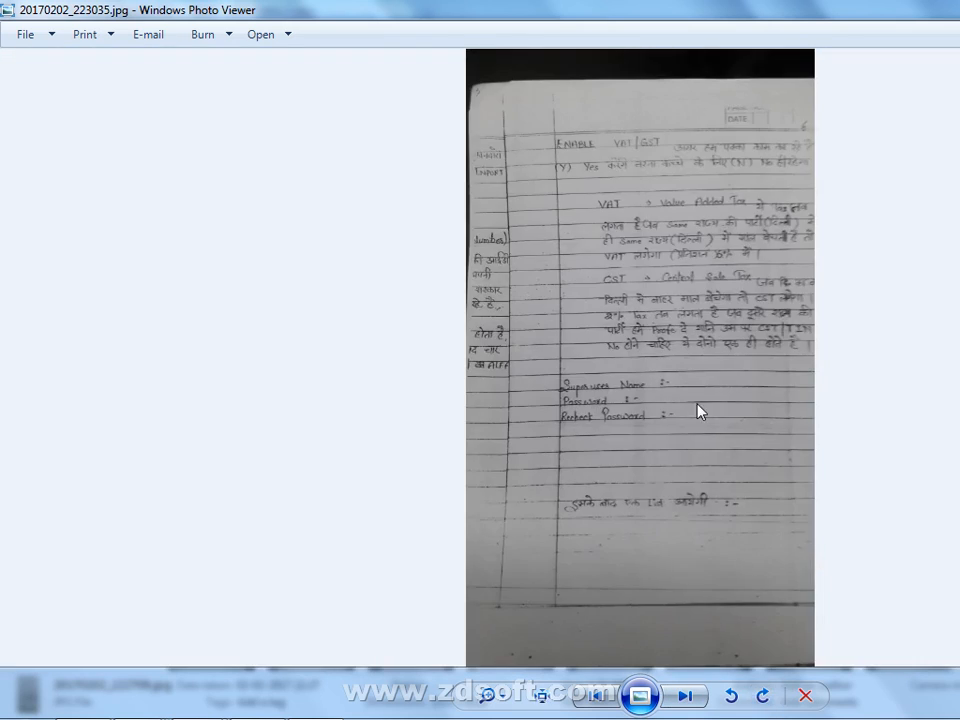
scroll(690, 405, up, 3)
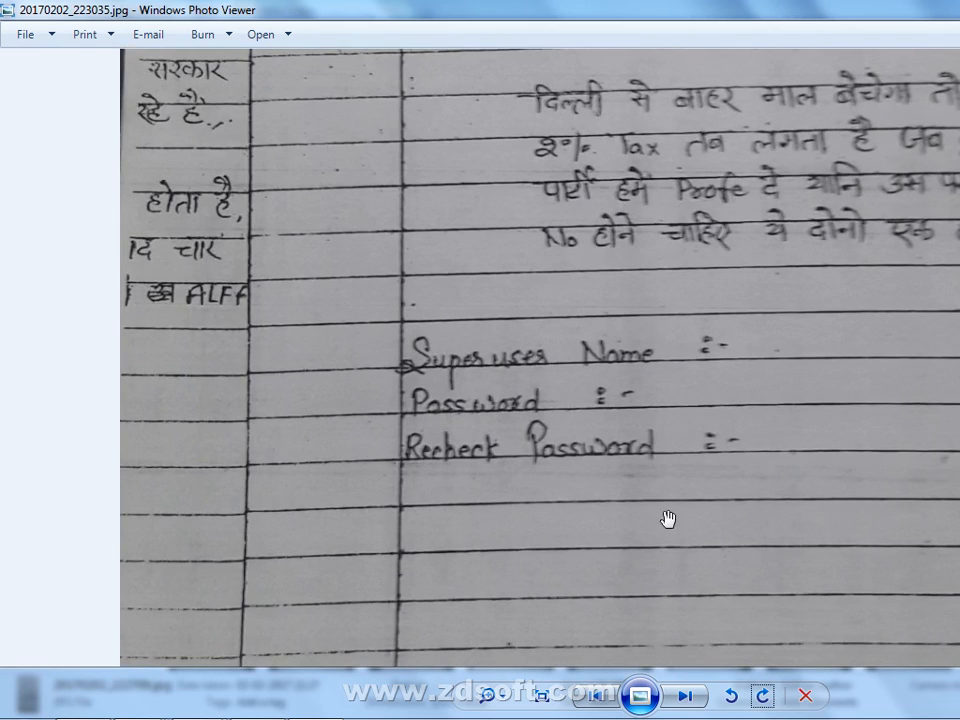
drag(714, 497, 740, 301)
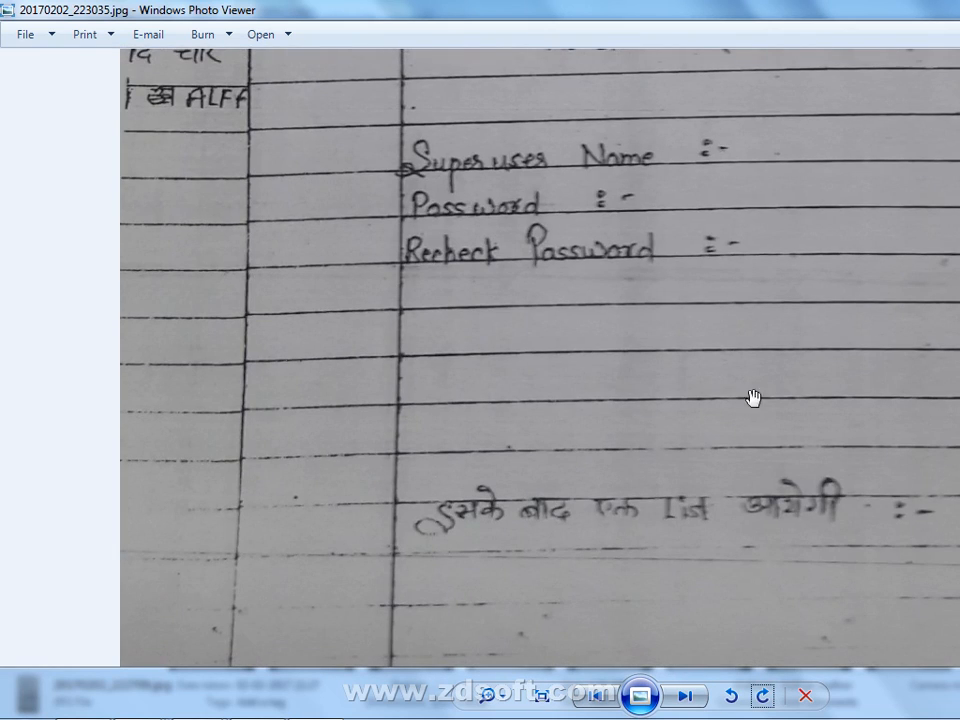
click(686, 696)
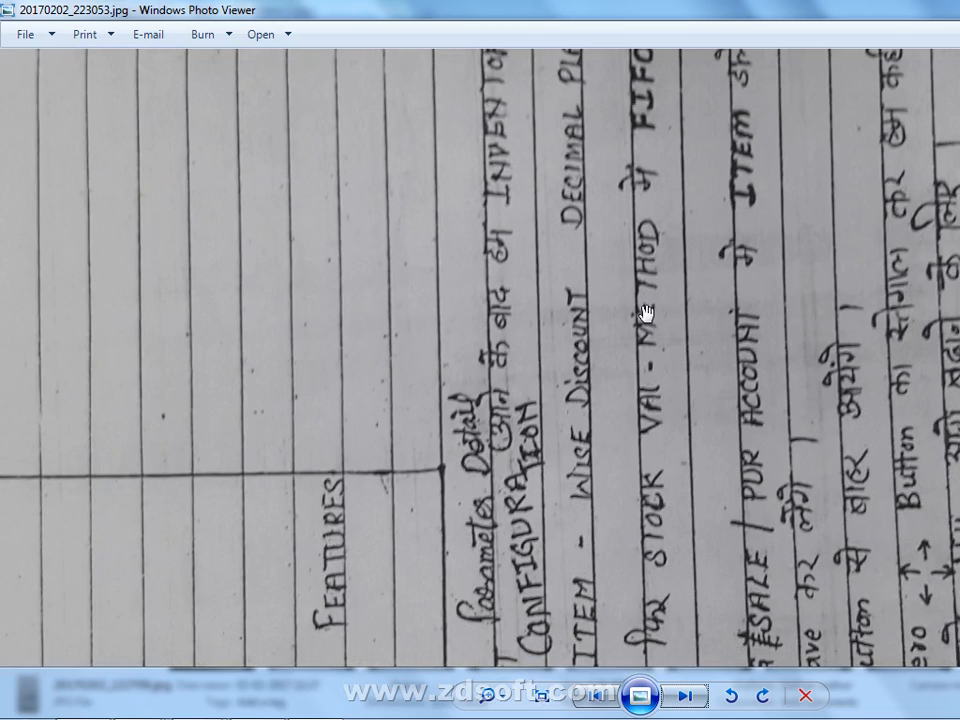
key(alt+Tab)
- Return to the BUSY window and acknowledge that Shiva Agency was created successfully
mouse_move(497, 709)
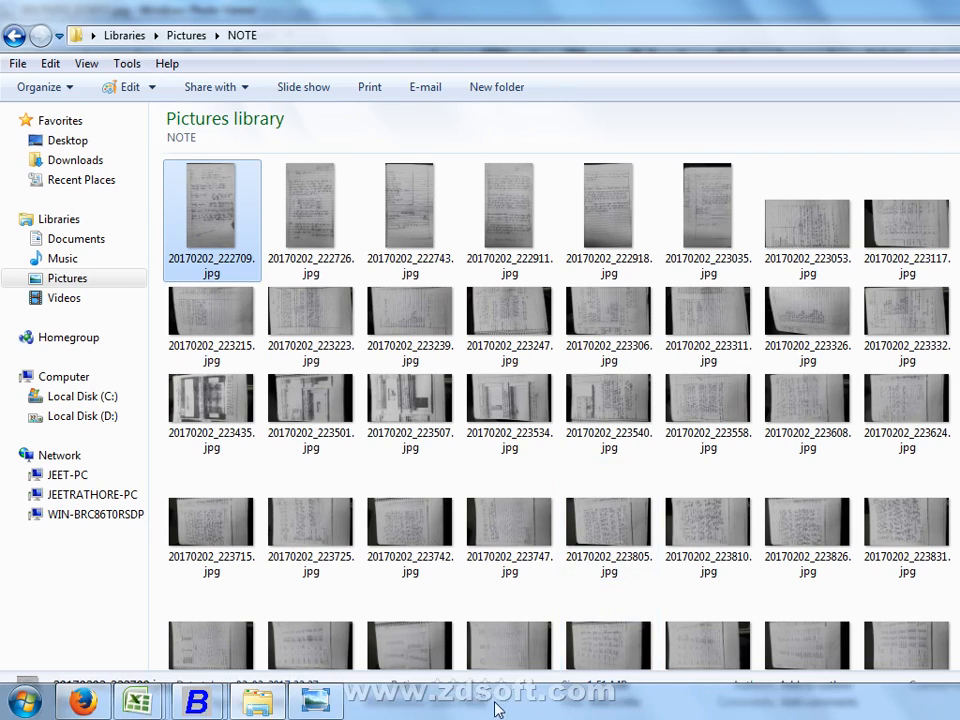
mouse_move(205, 702)
click(187, 632)
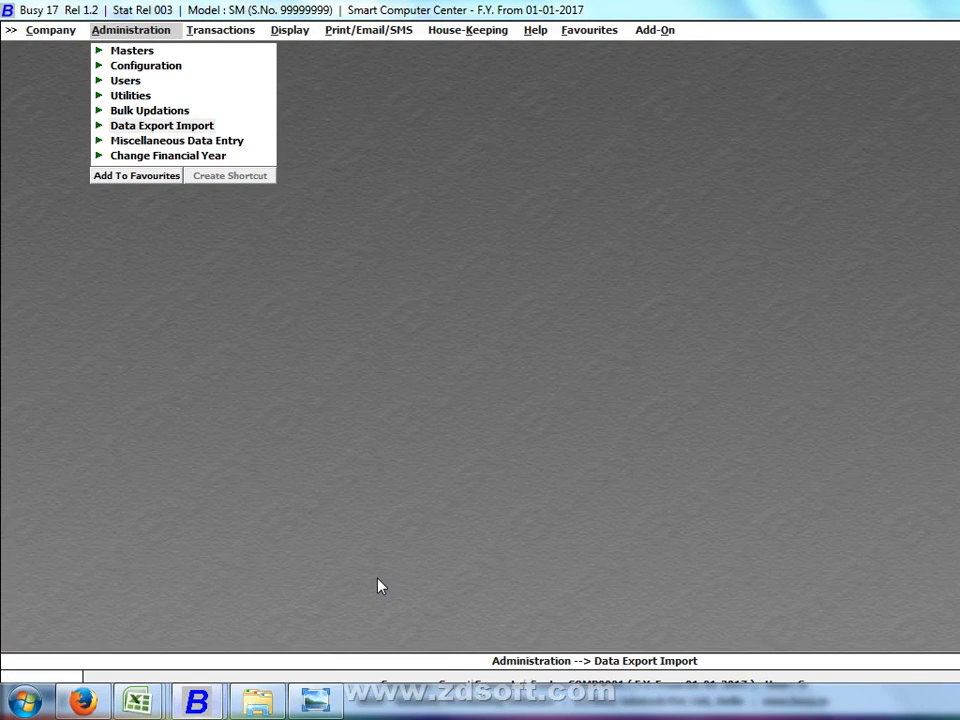
mouse_move(197, 702)
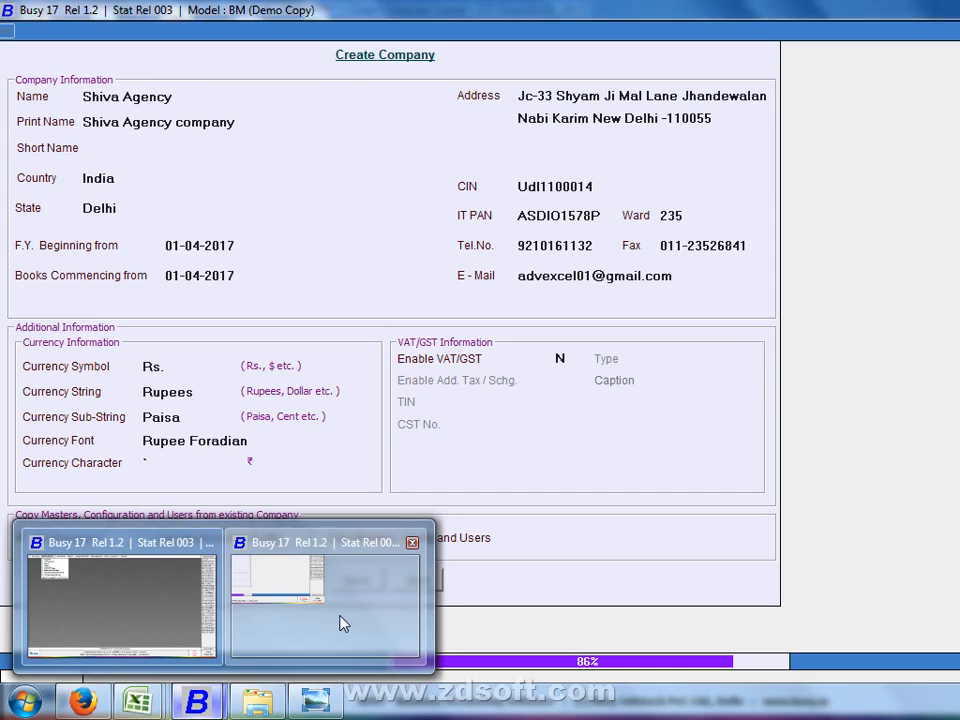
click(338, 622)
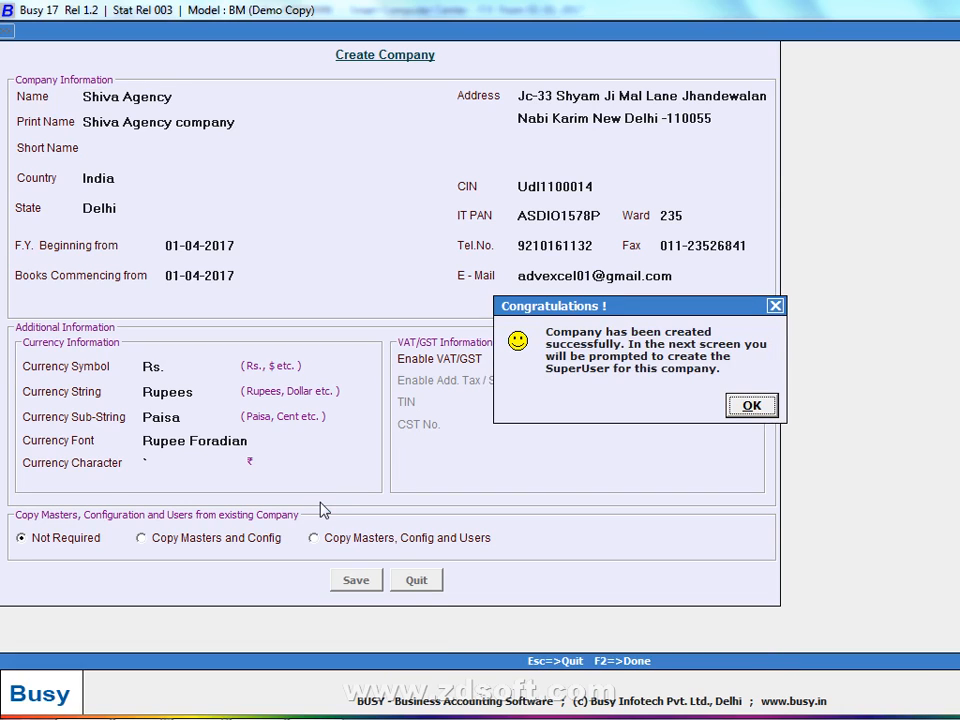
key(Return)
- Enter the SuperUser name, its password and the password confirmation
text(s)
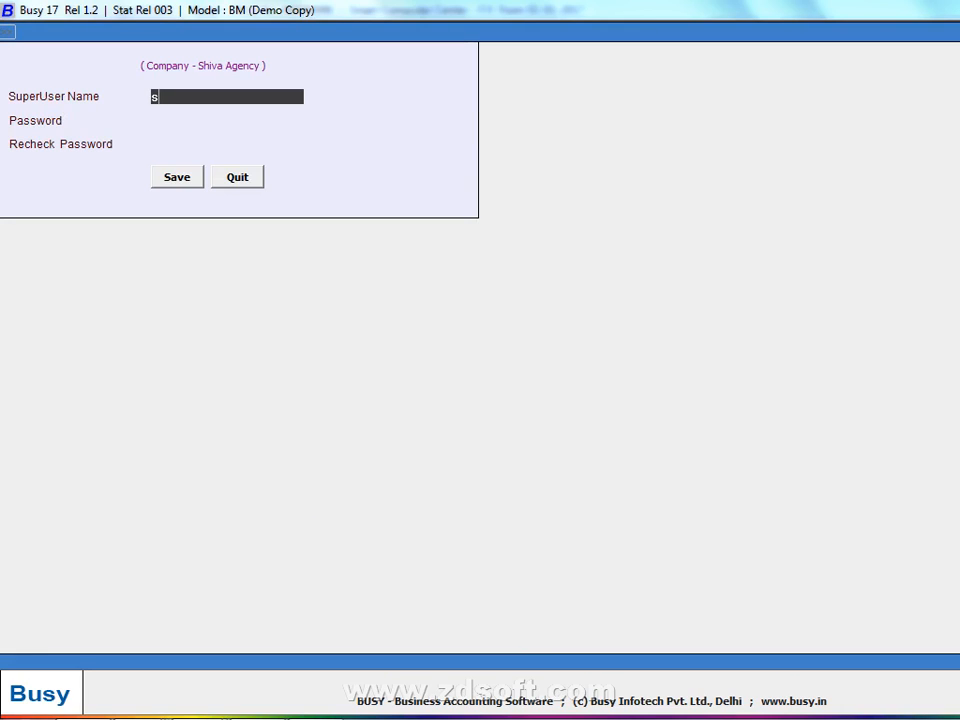
key(BackSpace)
text(S)
key(Return)
text(s)
key(Return)
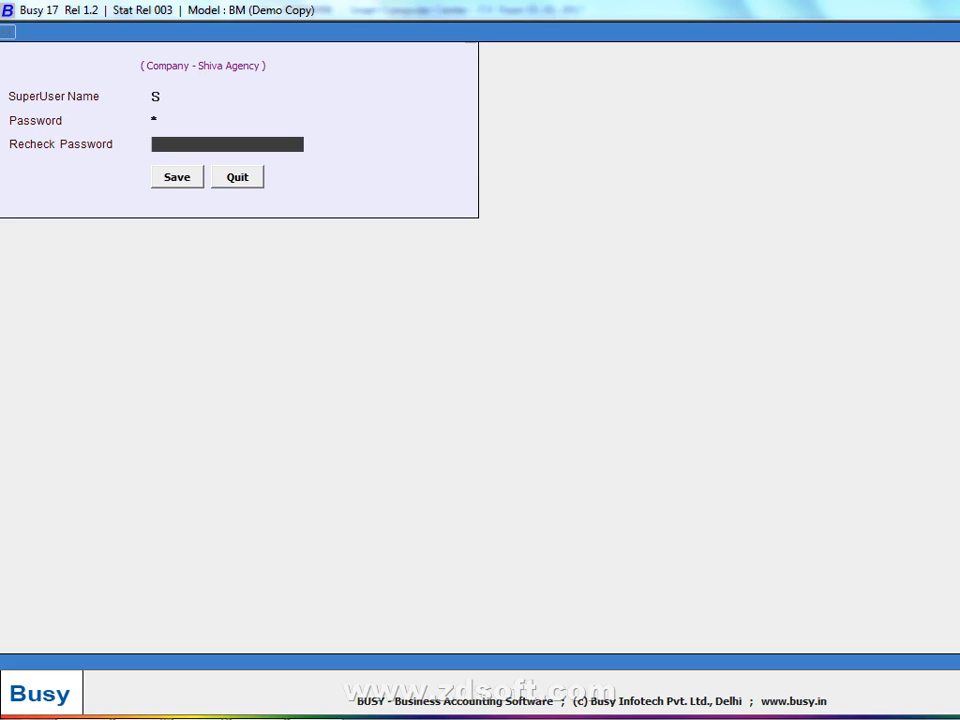
text(s)
key(Return)
key(Return)
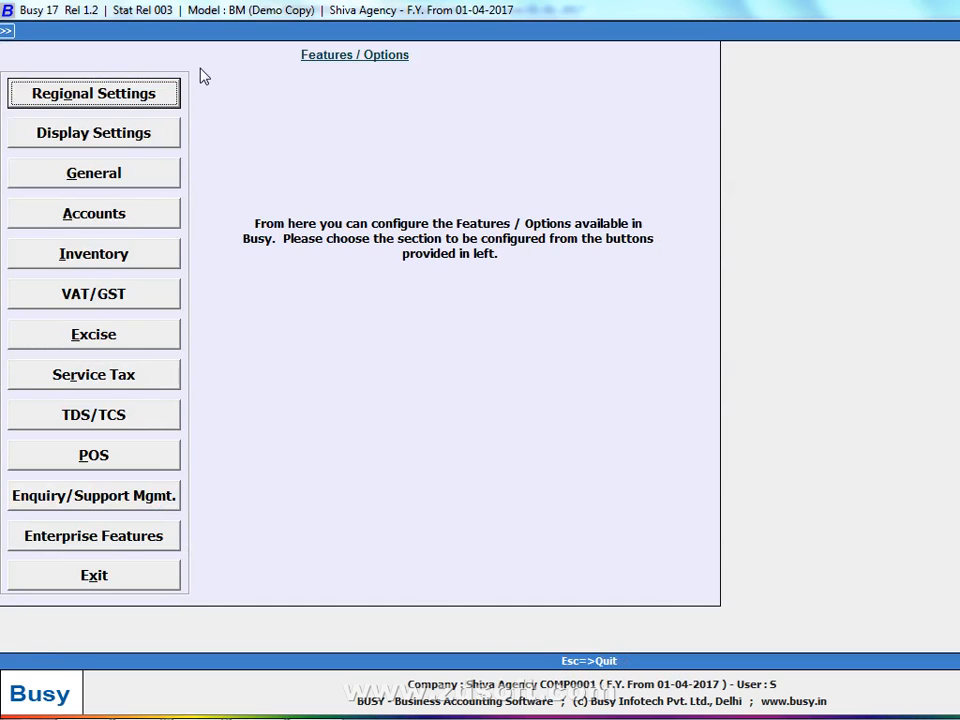
- Set the Inventory stock valuation method to FIFO and save the inventory options
key(Down)
key(Down)
key(Down)
key(Return)
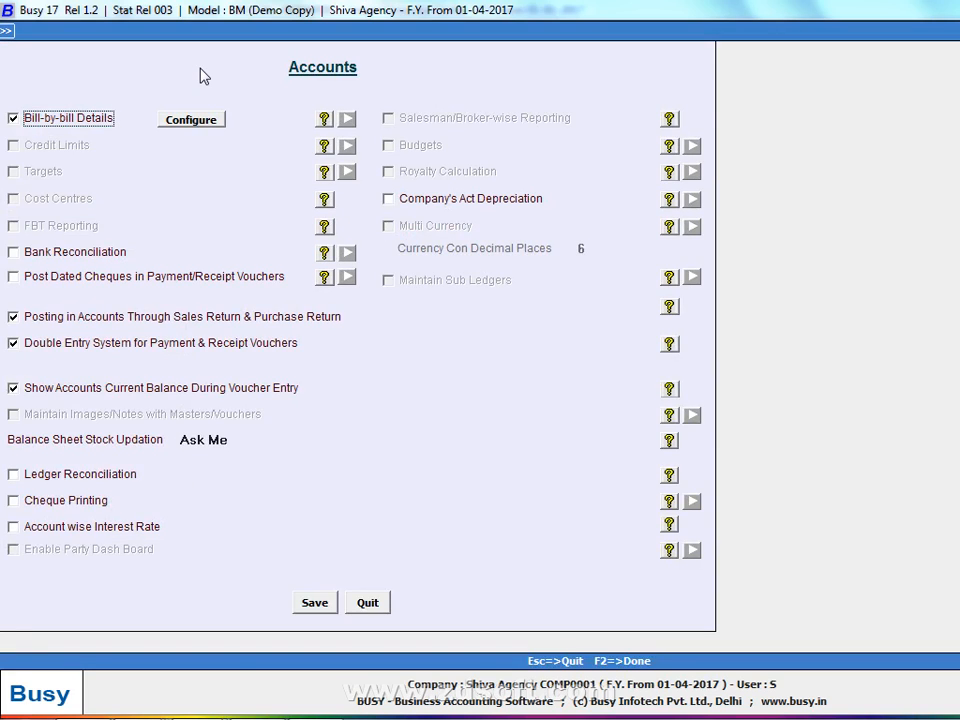
key(Escape)
key(Down)
key(Return)
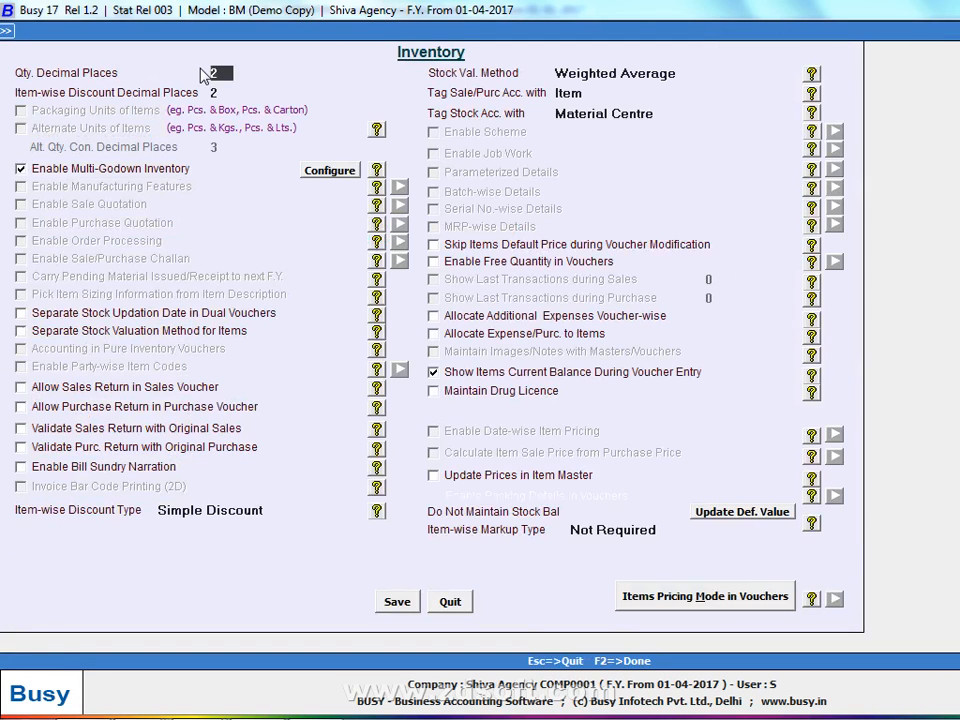
key(Return)
key(Return)
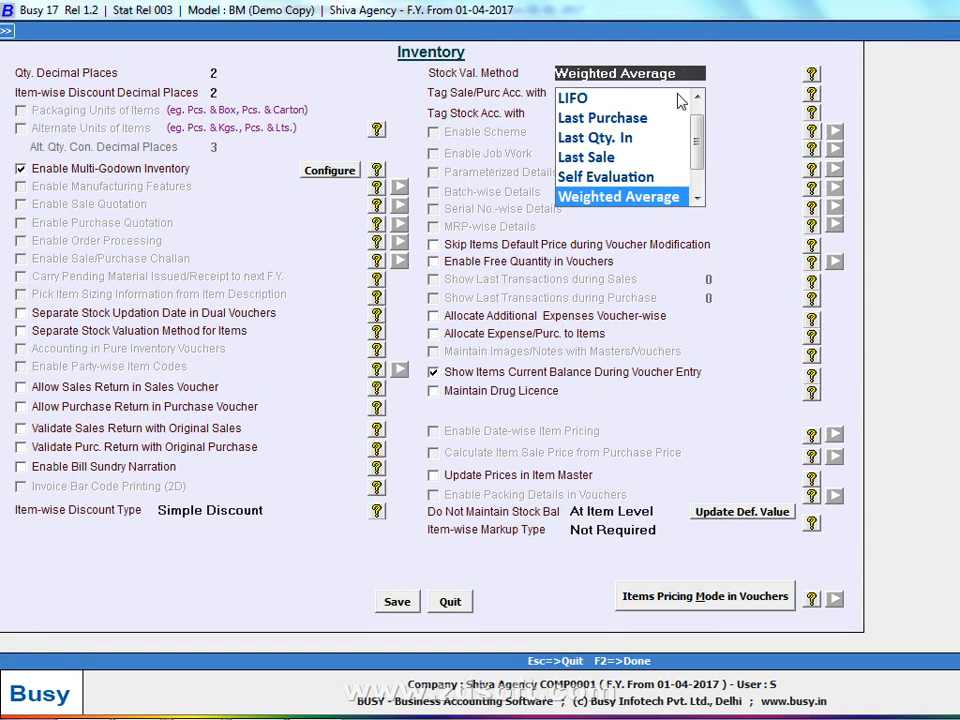
key(Return)
key(Escape)
scroll(630, 150, up, 2)
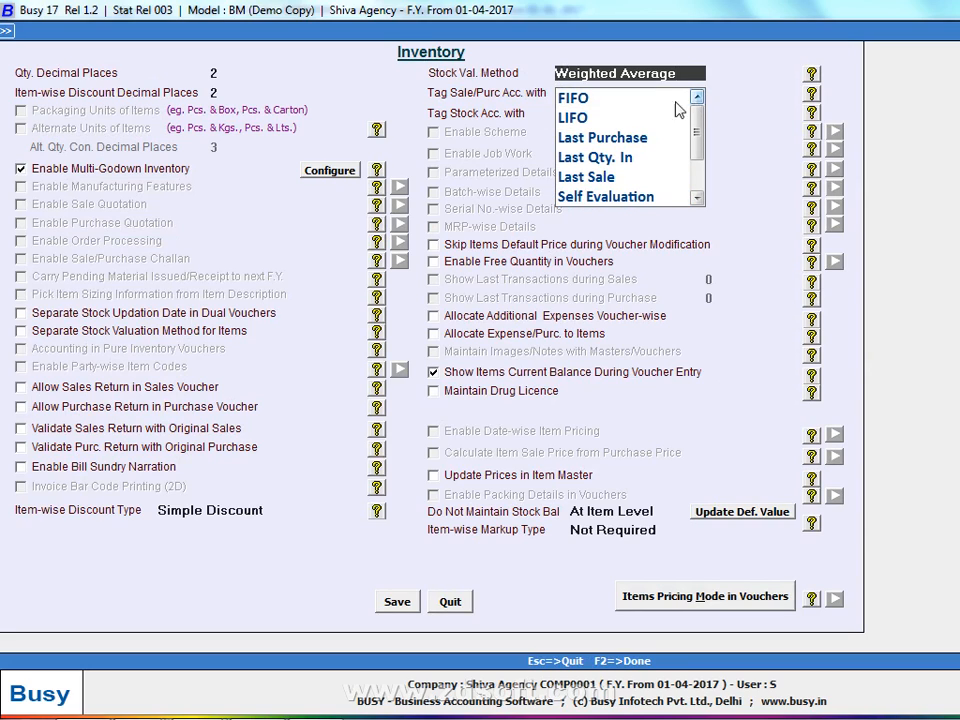
click(630, 100)
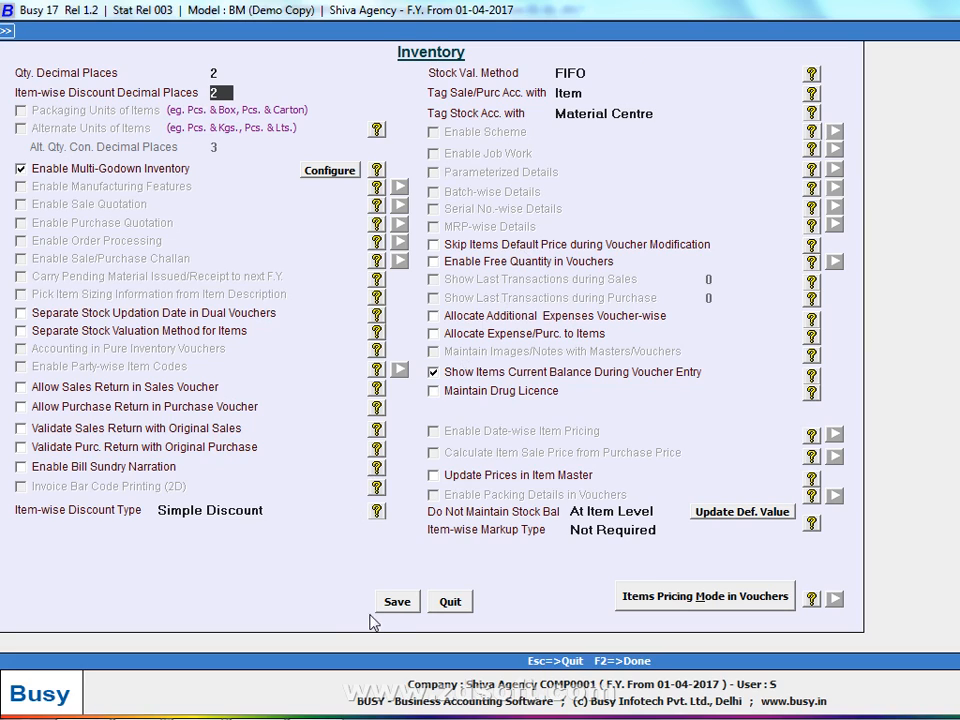
click(395, 600)
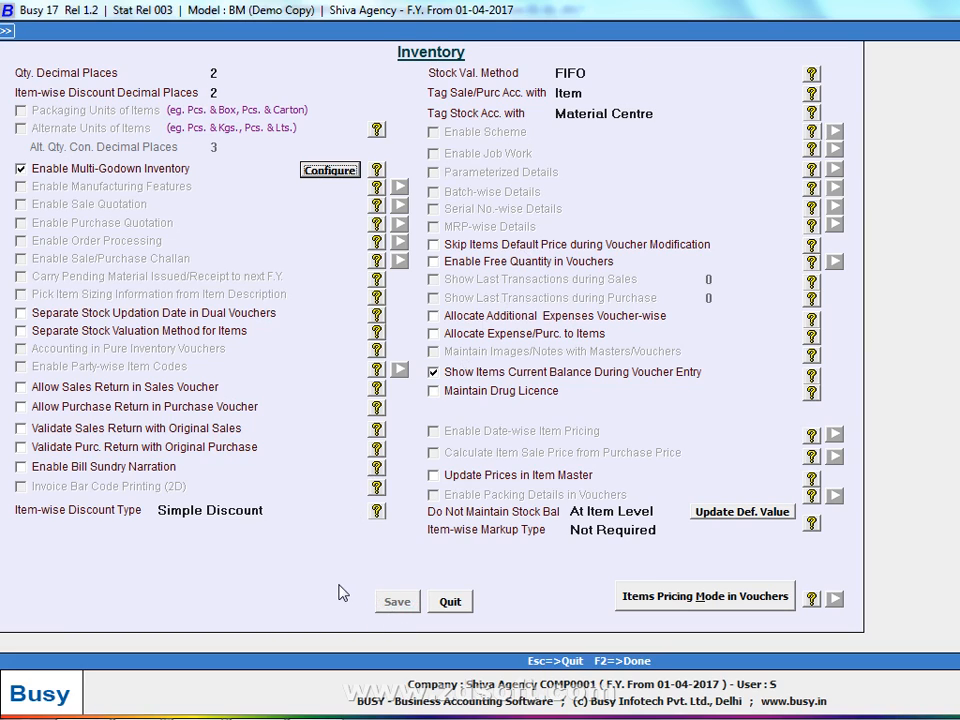
key(Escape)
- Close the open Shiva Agency company, confirming with Yes
click(145, 587)
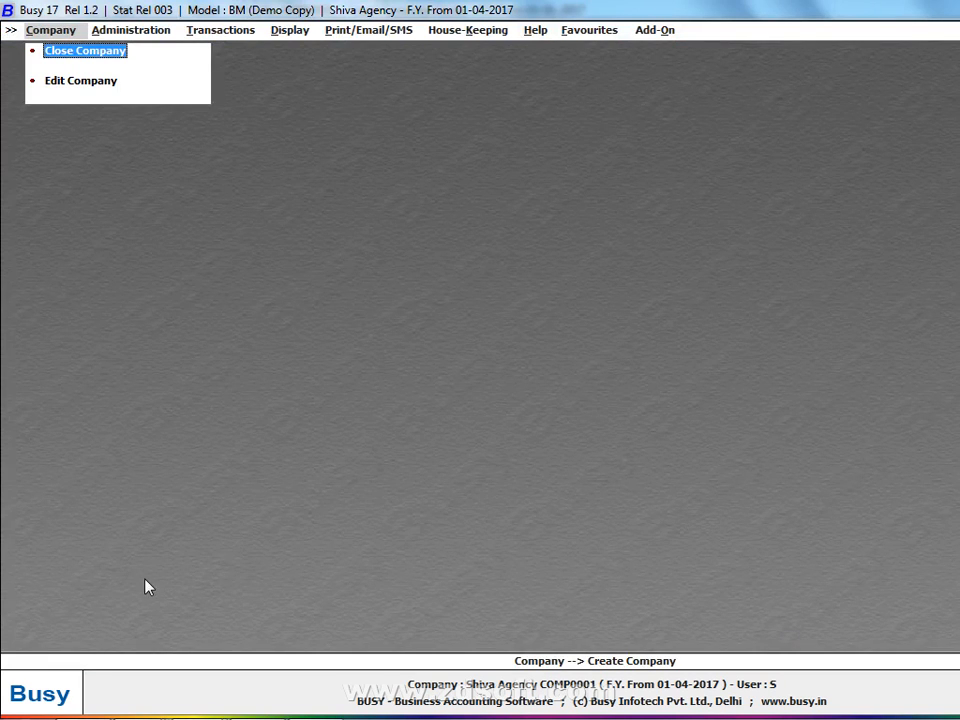
key(Right)
key(Right)
key(Right)
key(Right)
key(Right)
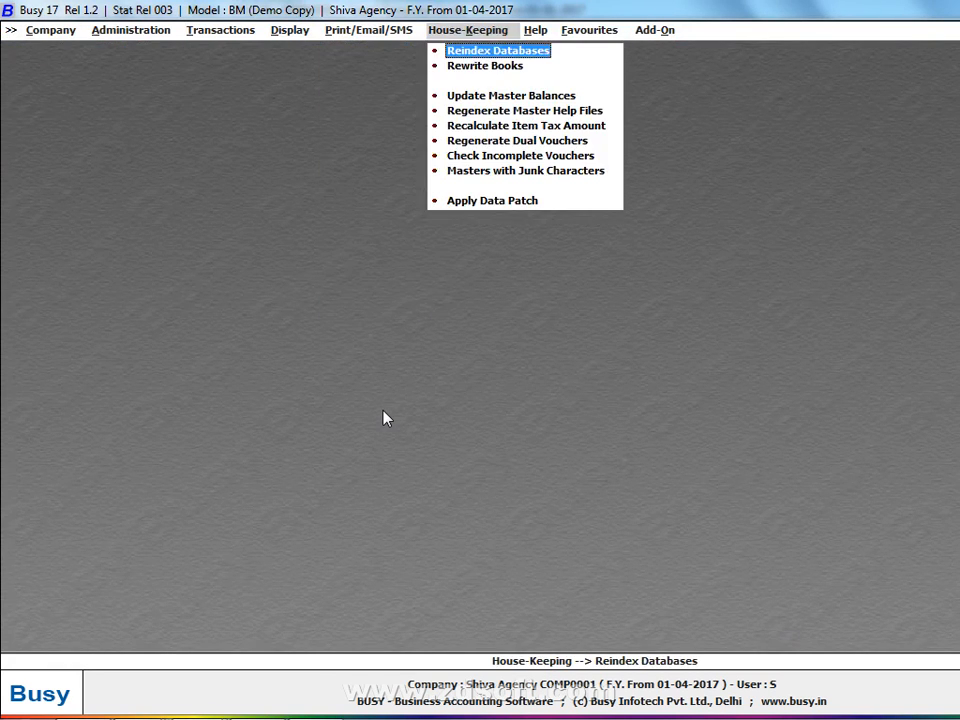
key(Right)
key(Right)
key(Escape)
key(Left)
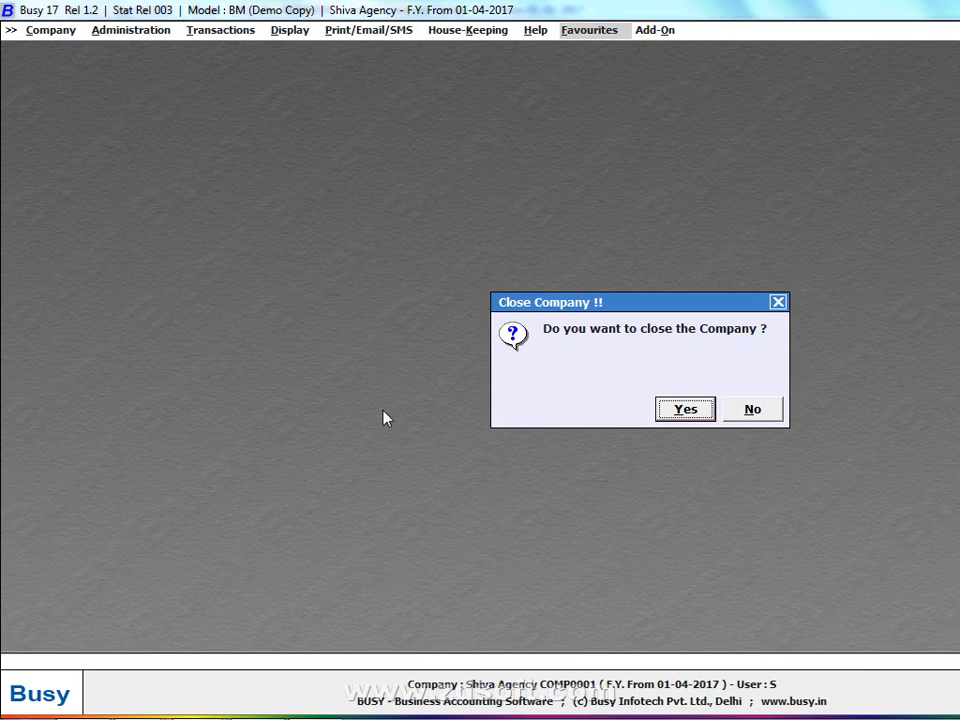
key(Return)
- Reopen Shiva Agency from the company list and log in
key(Return)
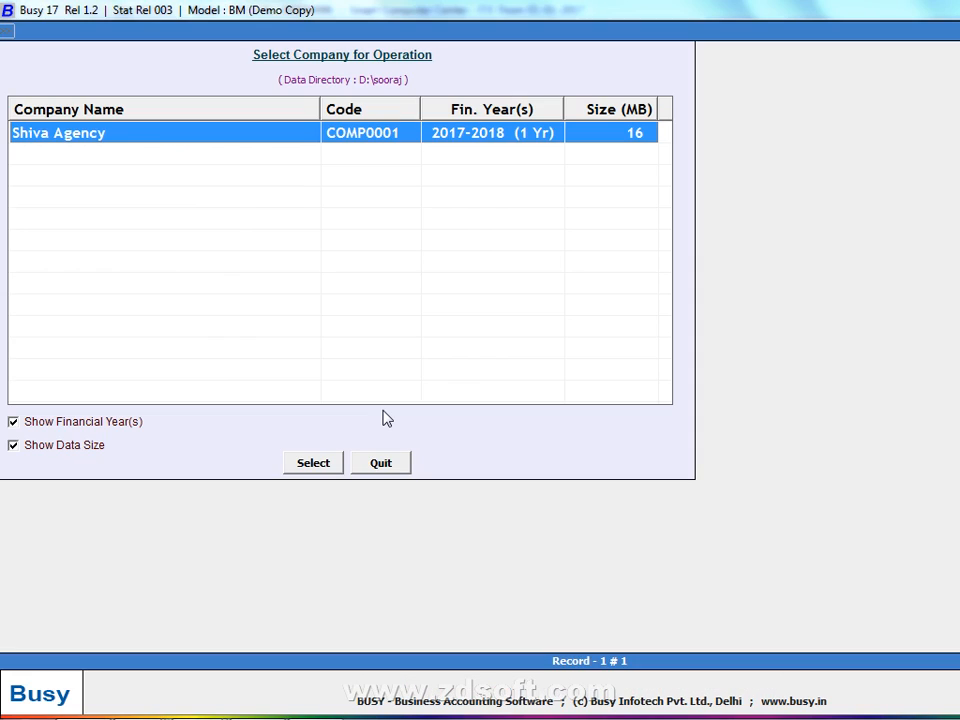
key(Return)
text(s)
key(Return)
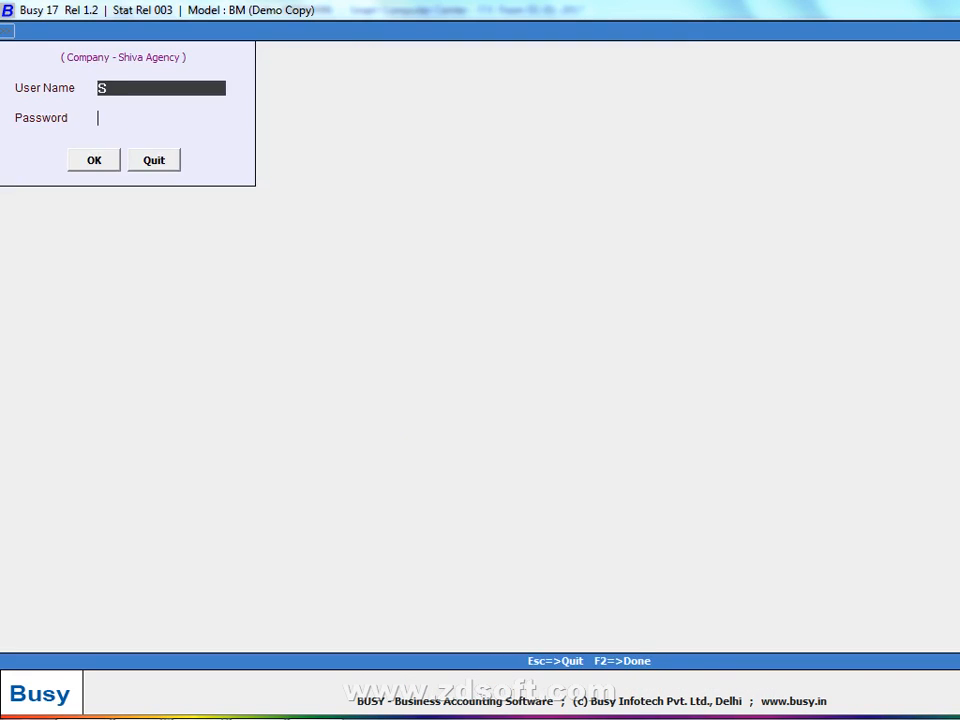
key(Return)
key(Return)
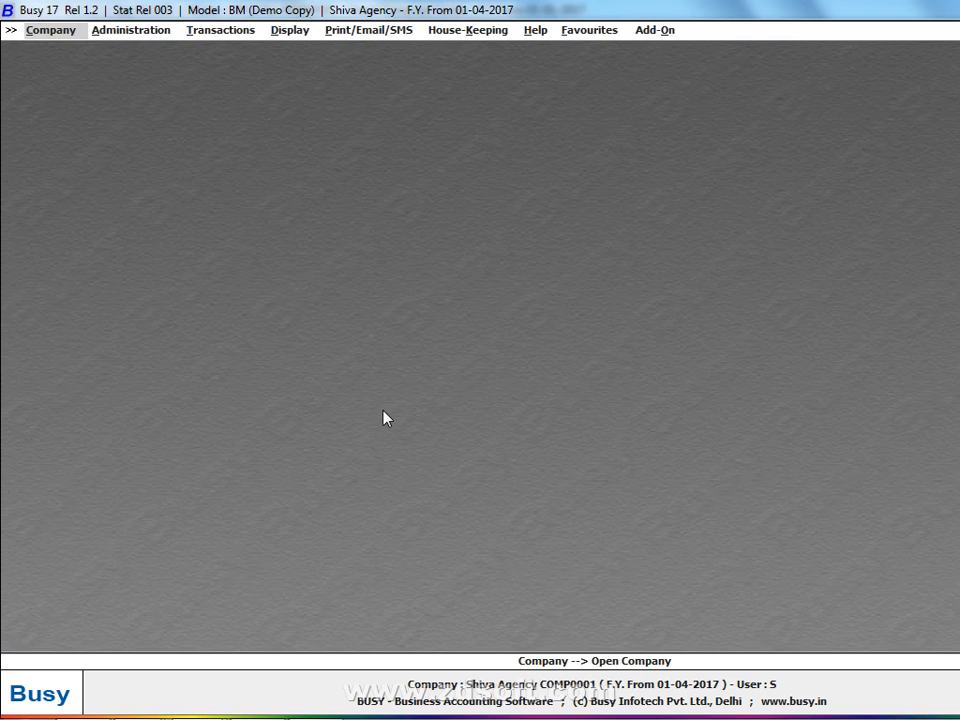
- Close Shiva Agency again, leaving no company open
key(Right)
key(Right)
key(Right)
key(Right)
key(Right)
key(Right)
key(Right)
key(Right)
key(Right)
key(Right)
key(Right)
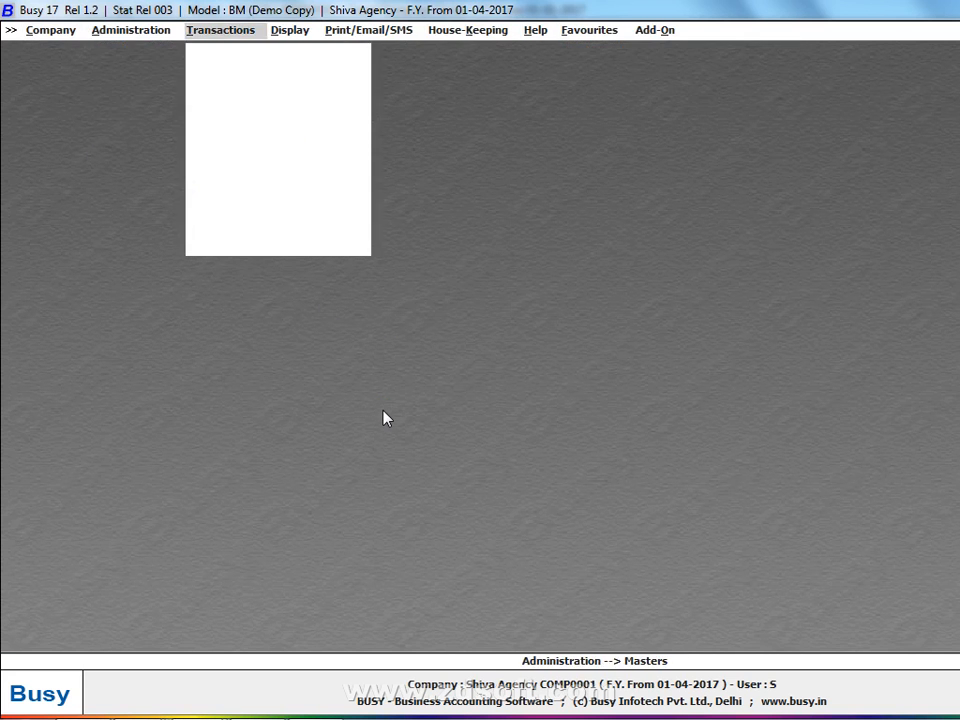
key(Escape)
key(Escape)
key(Left)
key(Return)
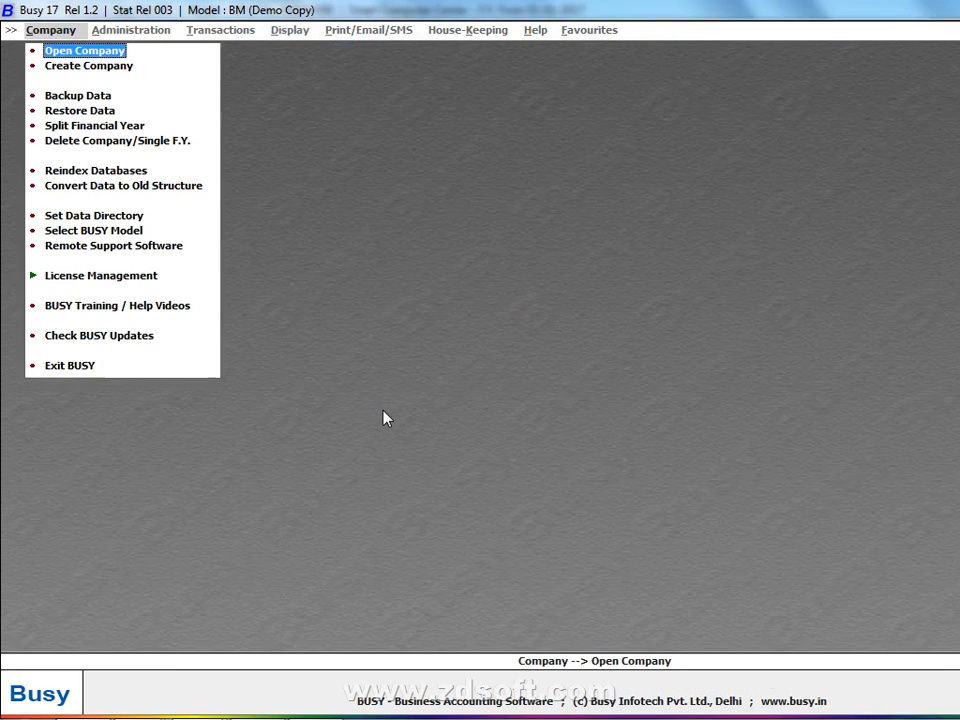
key(Down)
key(Down)
key(Down)
key(Down)
key(Down)
key(Down)
key(Down)
key(Down)
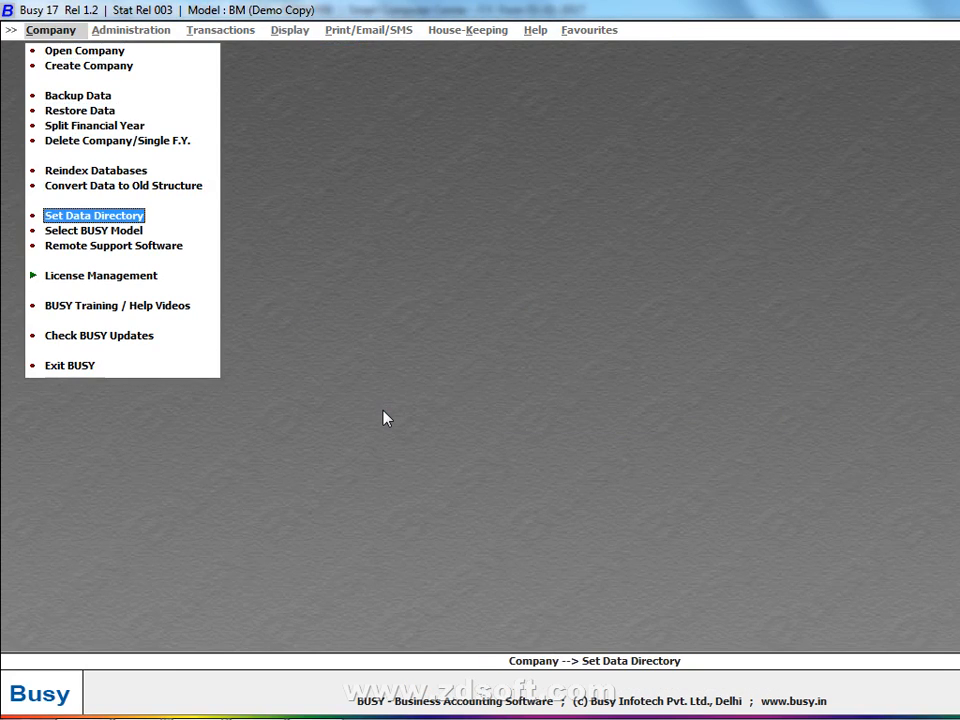
- Review the current D:\sooraj data directory and its company list
key(Return)
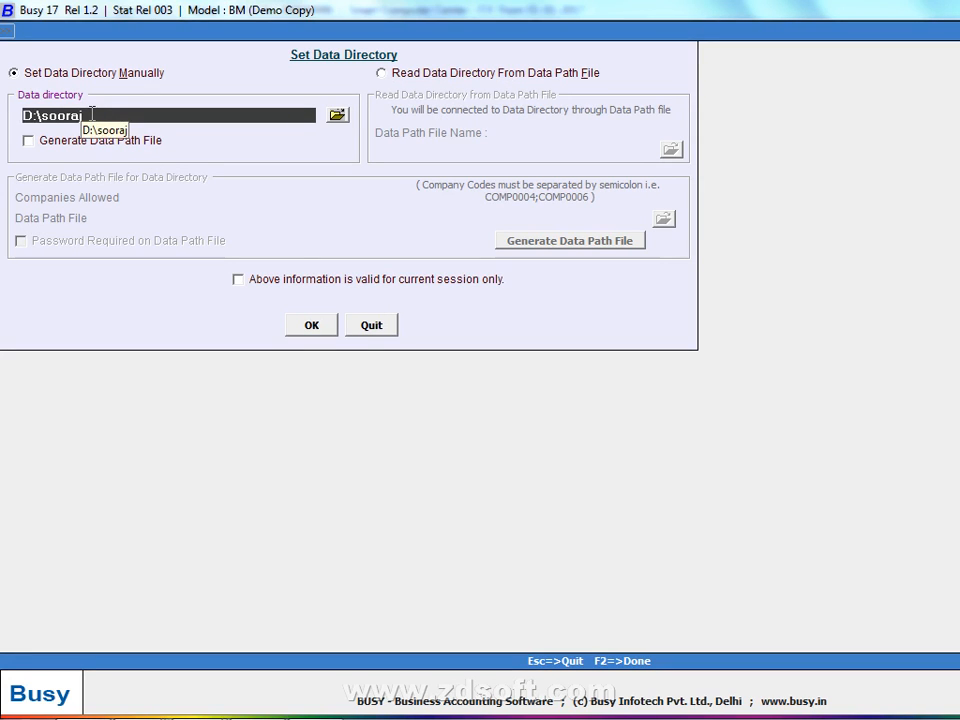
key(Return)
click(76, 54)
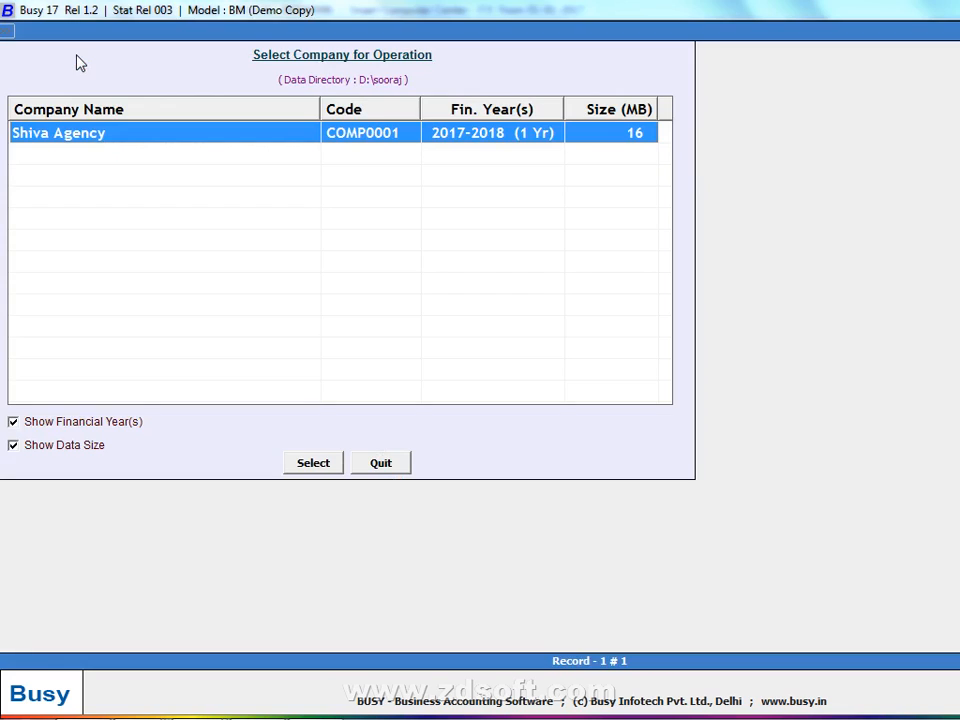
key(Escape)
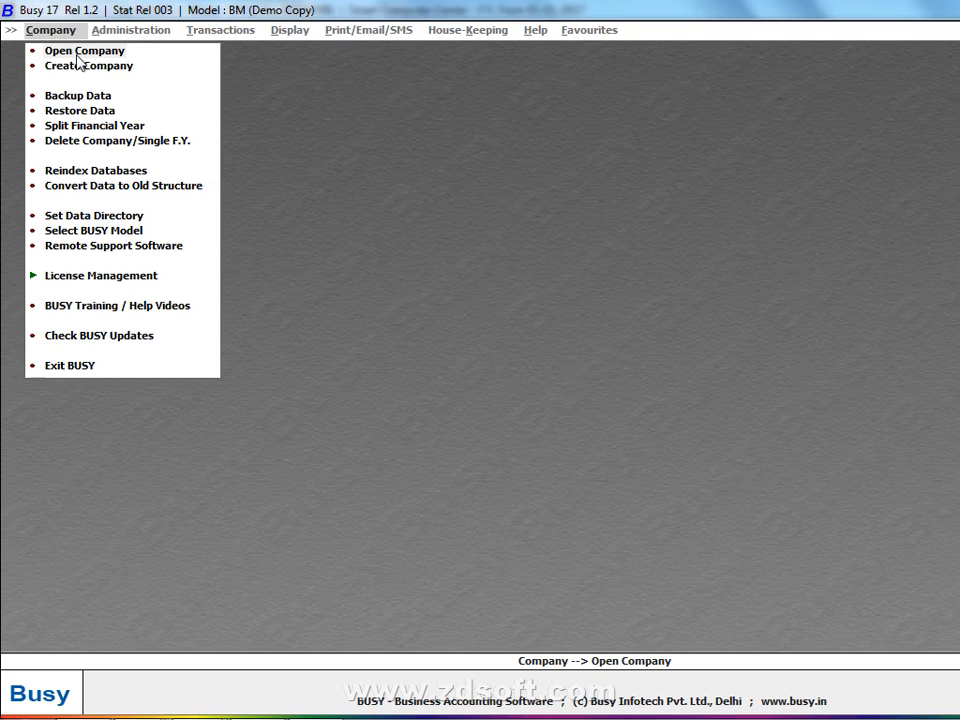
click(106, 216)
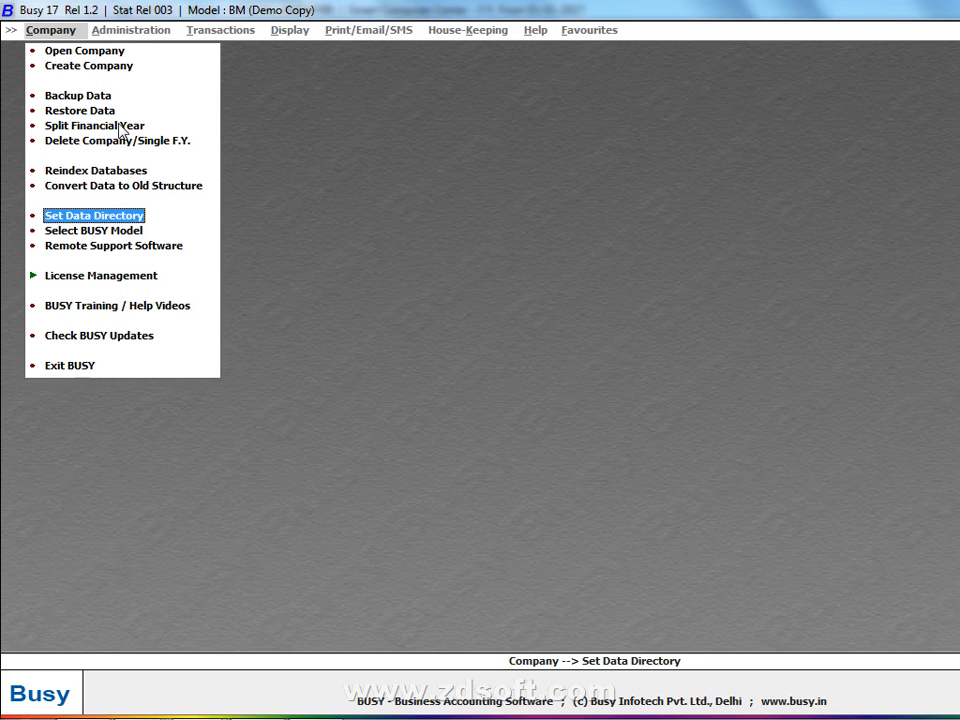
key(Escape)
- Change the data directory to D:\ and view its company list showing MOHTA TEXTILE AGENCY
click(105, 215)
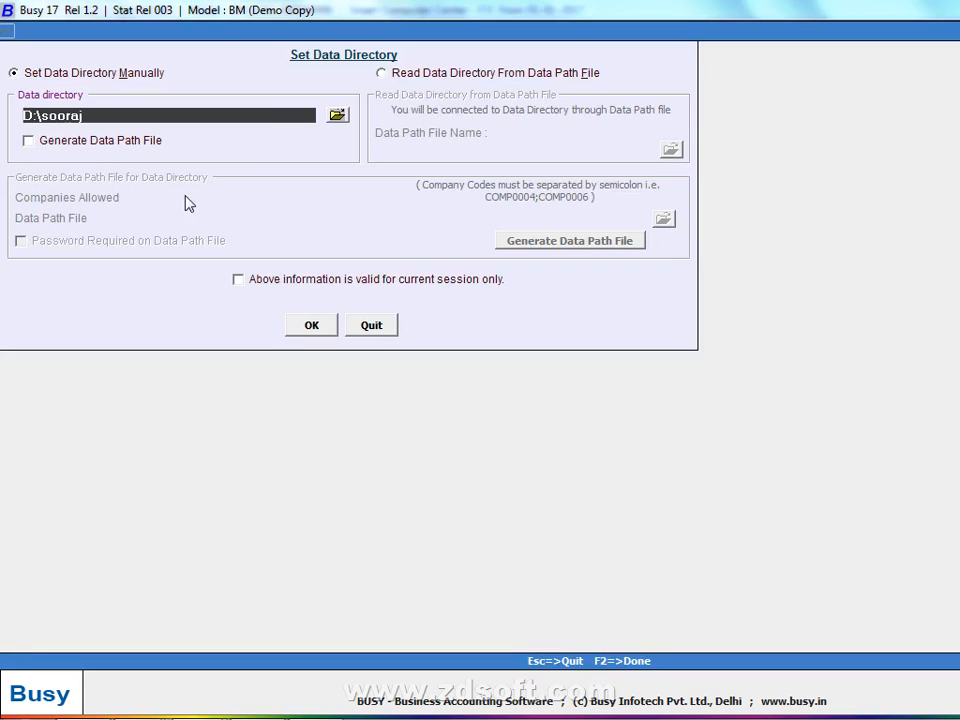
click(337, 115)
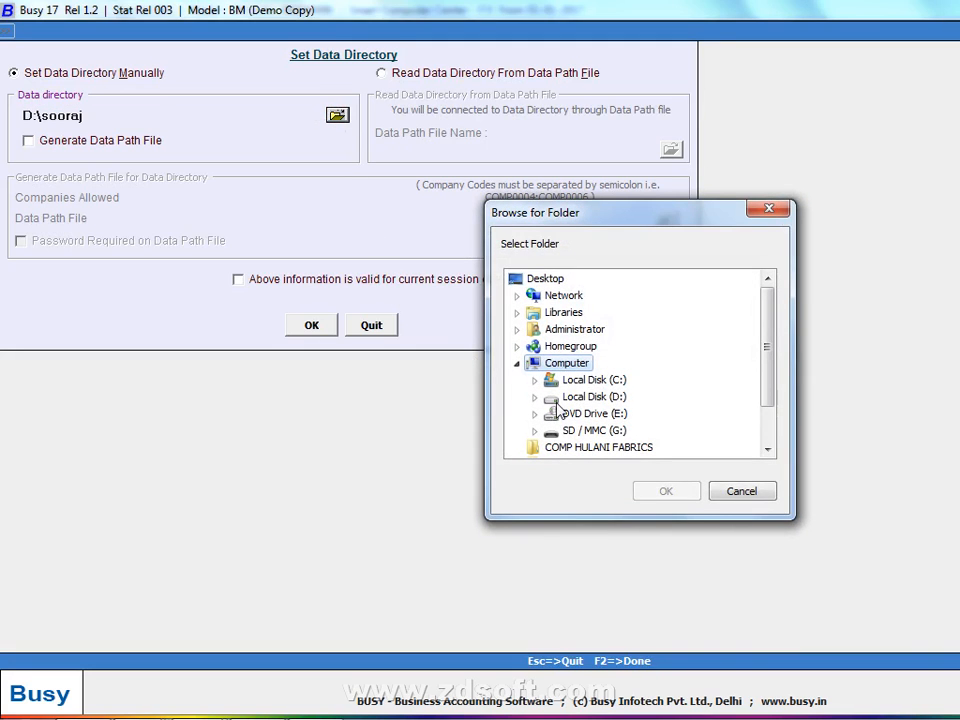
click(592, 396)
click(688, 490)
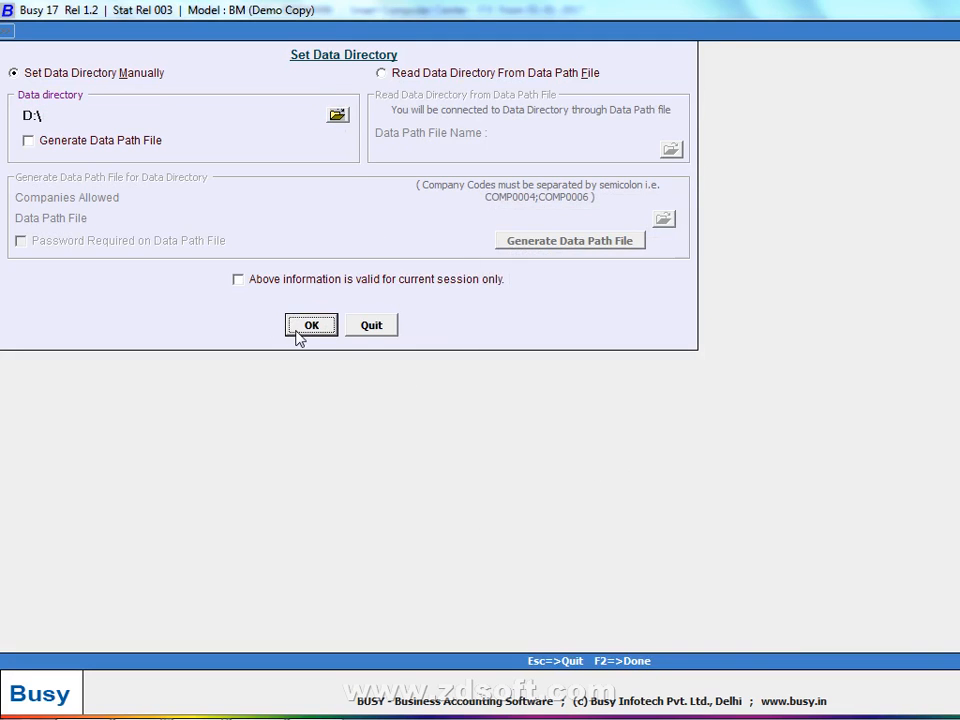
click(302, 332)
click(75, 50)
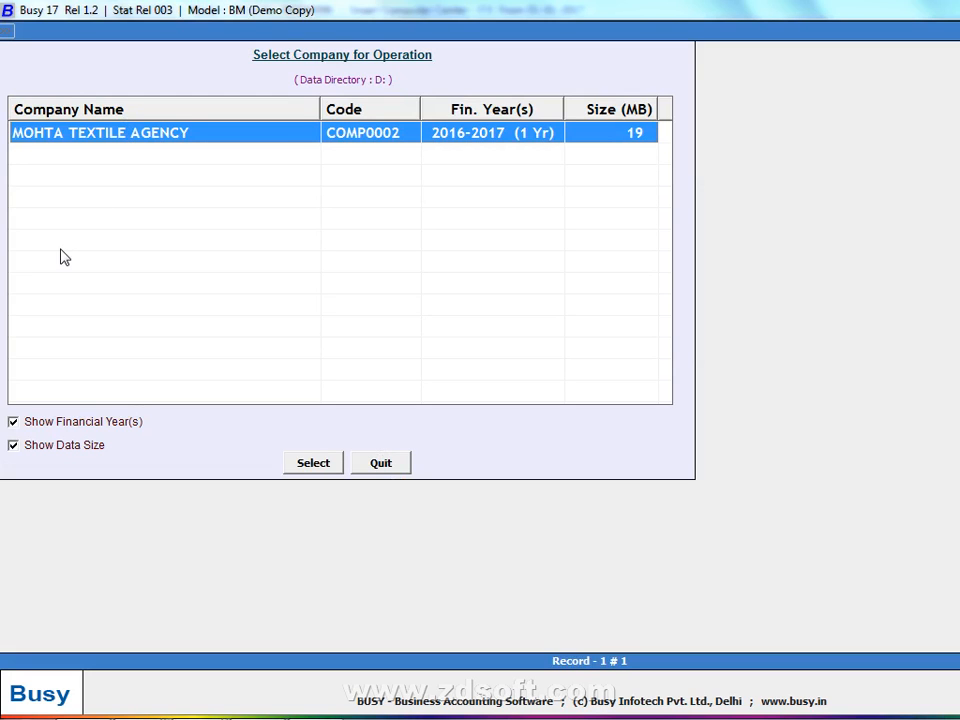
key(Escape)
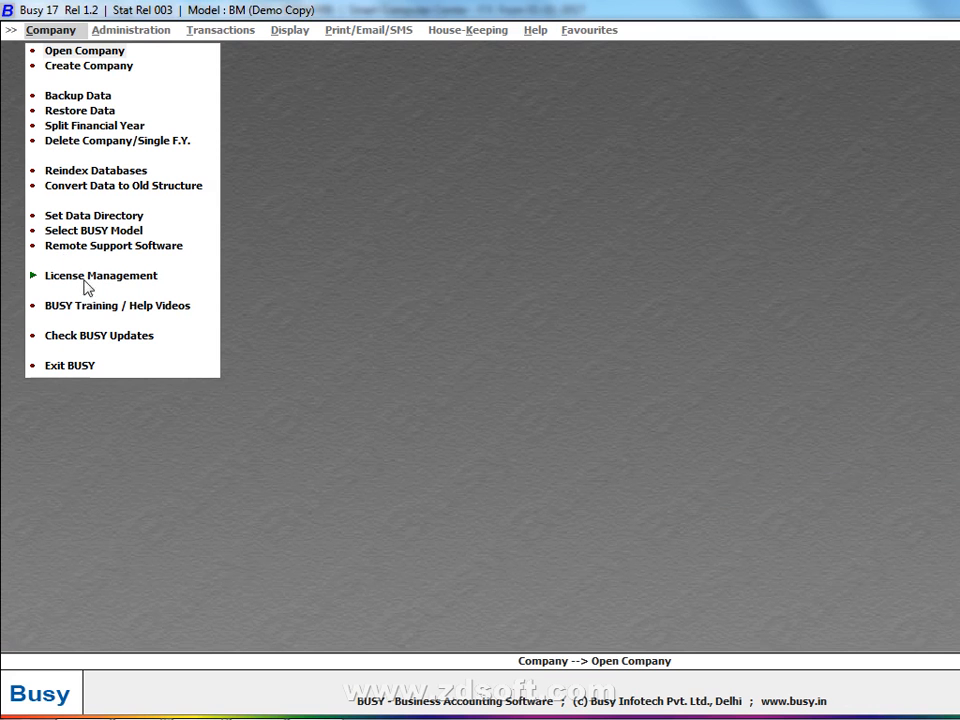
- Switch the data directory back to D:\sooraj, confirm Shiva Agency is listed, then show the desktop
click(126, 215)
click(337, 115)
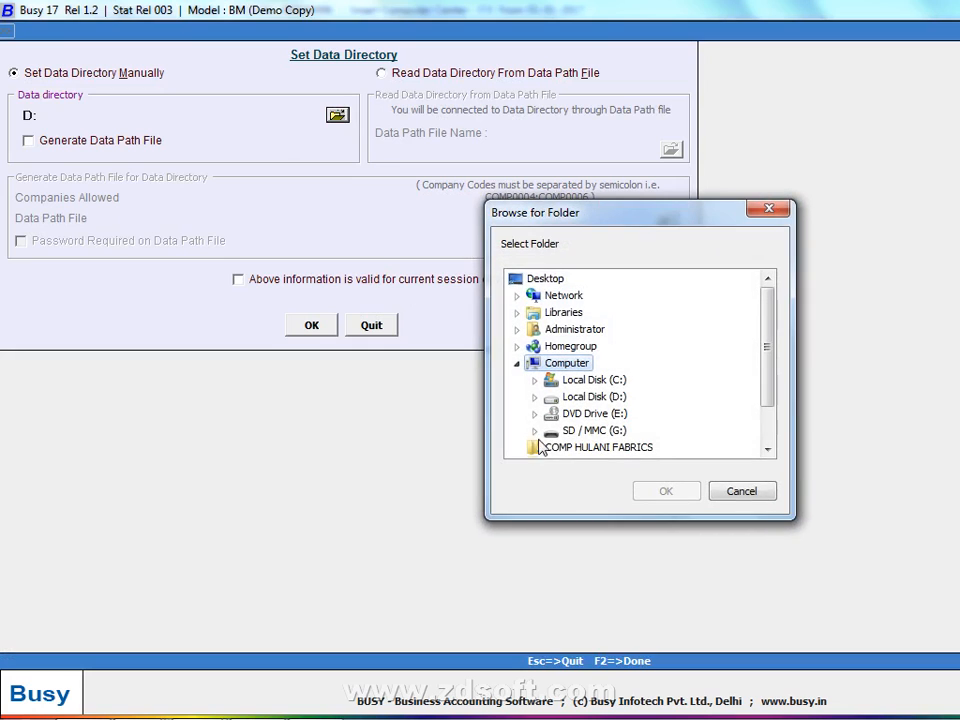
click(533, 398)
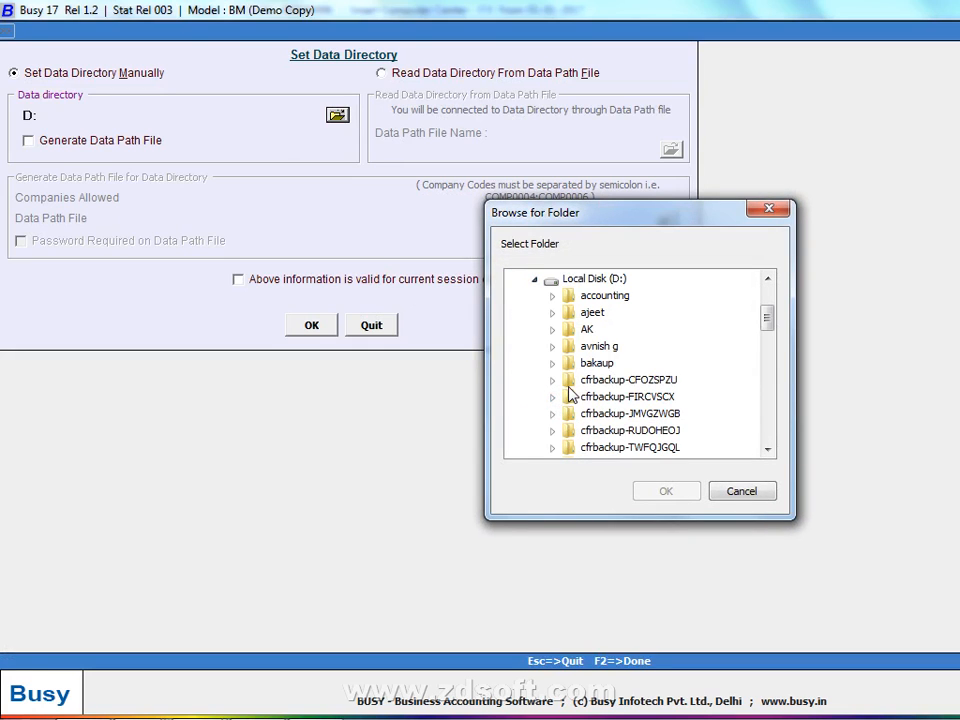
scroll(570, 396, down, 3)
click(577, 383)
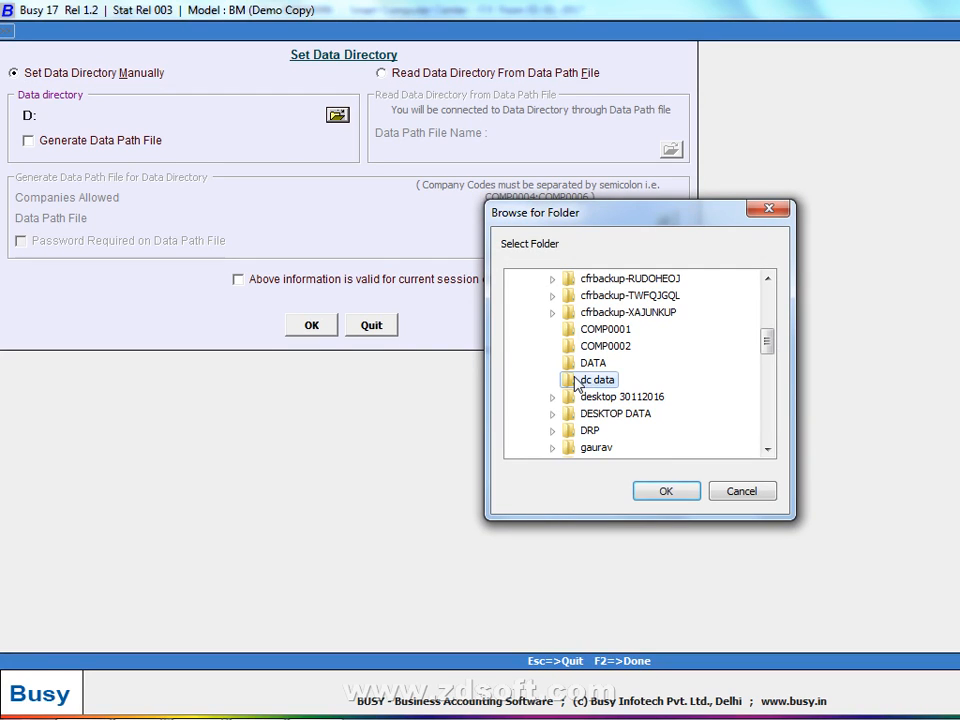
text(so)
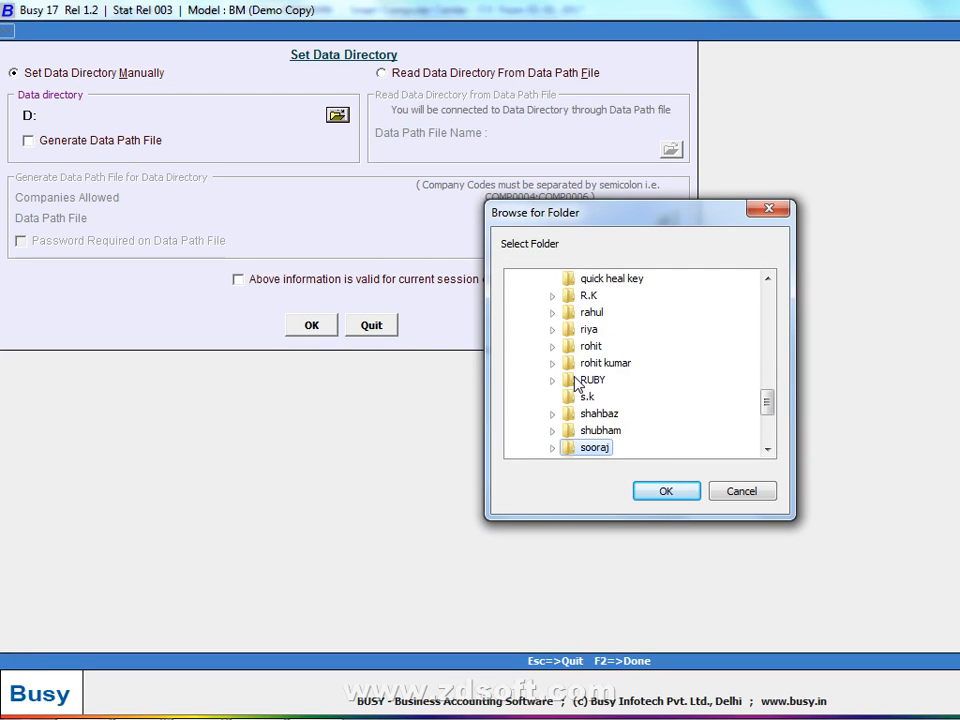
key(Return)
click(309, 328)
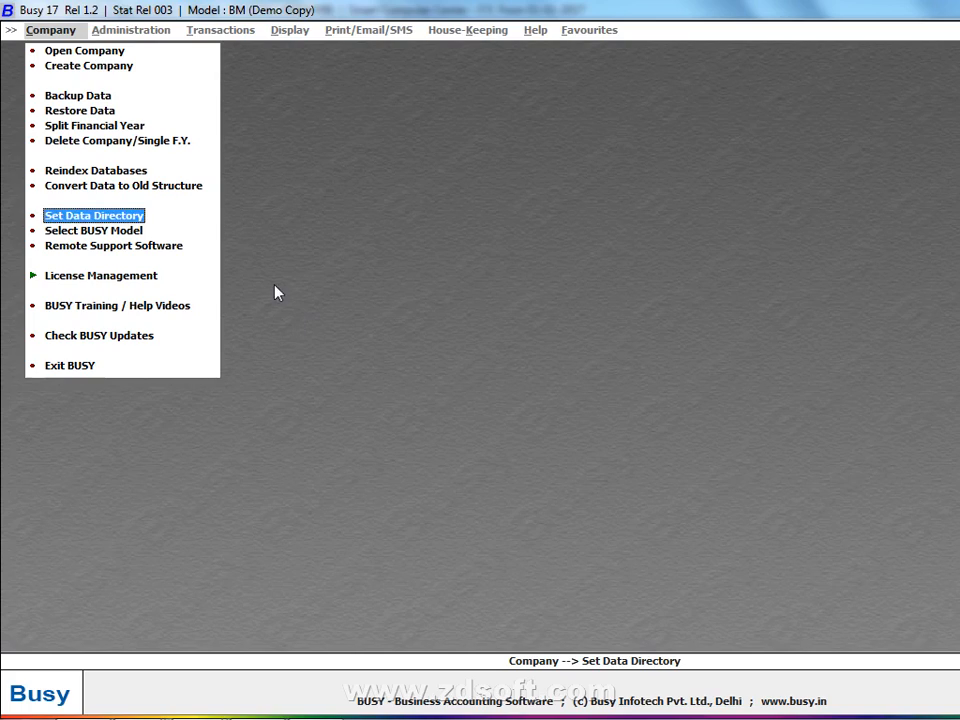
click(85, 50)
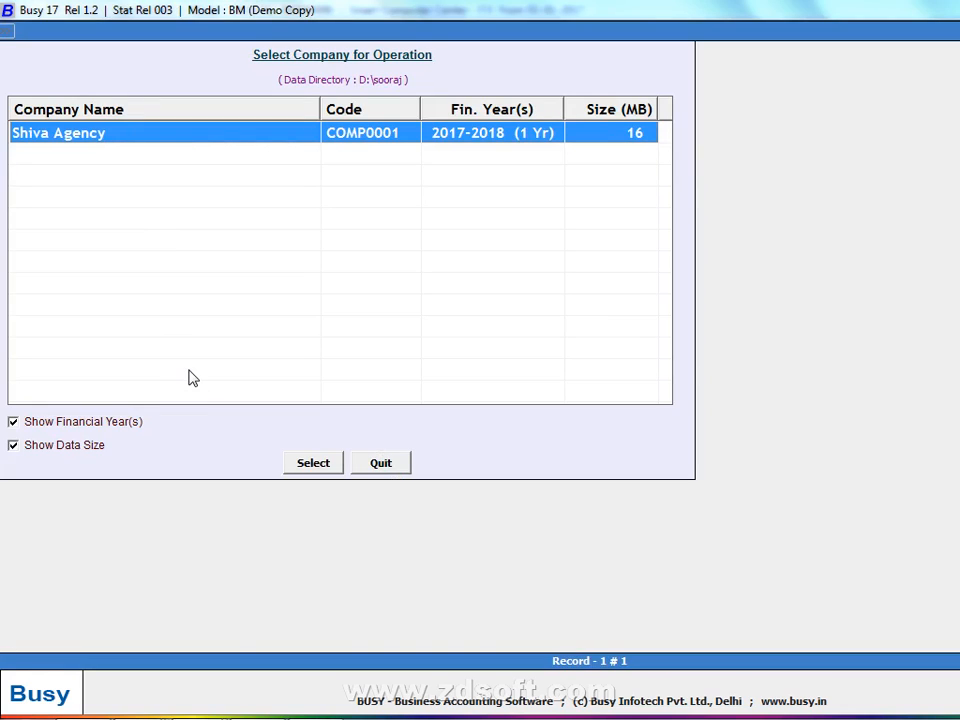
right_click(437, 703)
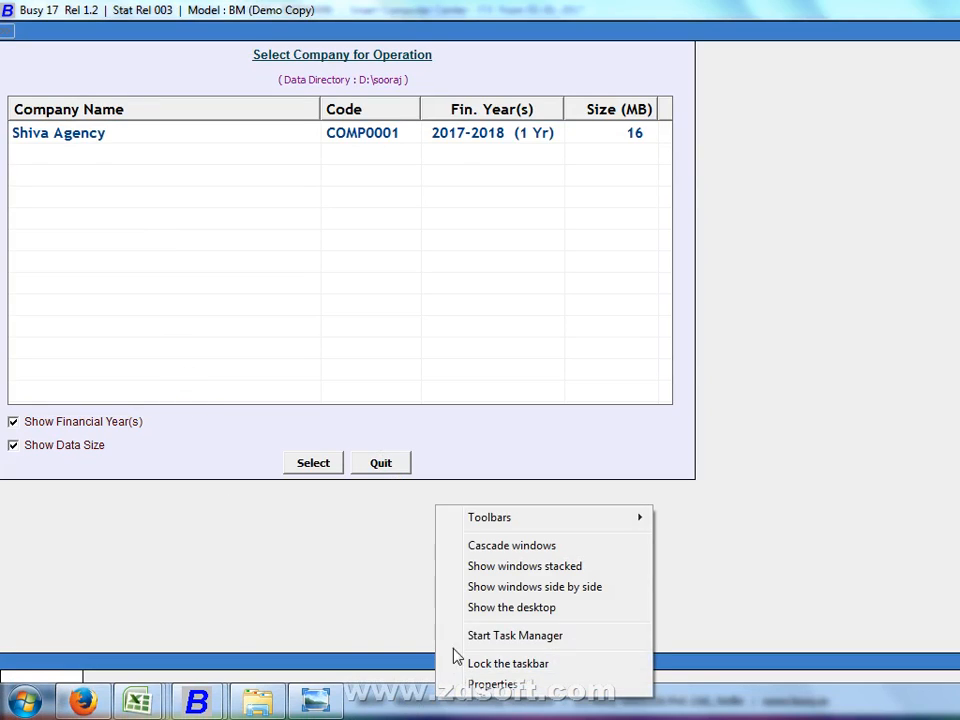
click(491, 615)
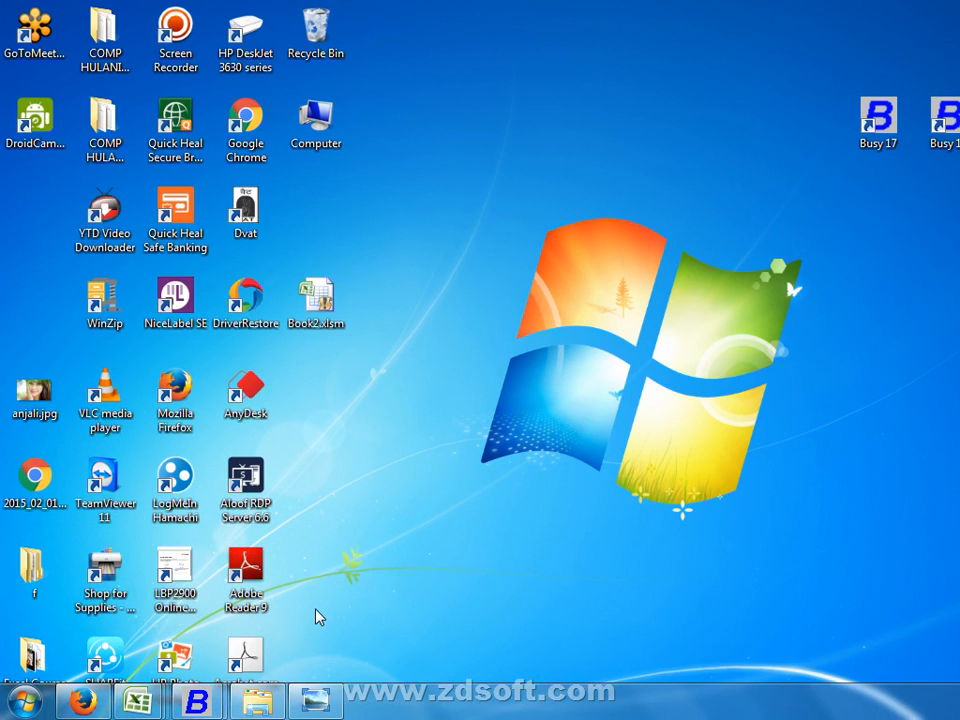
- Restore BUSY, check the data directory is still D:\sooraj, and open the company list
mouse_move(197, 706)
click(336, 609)
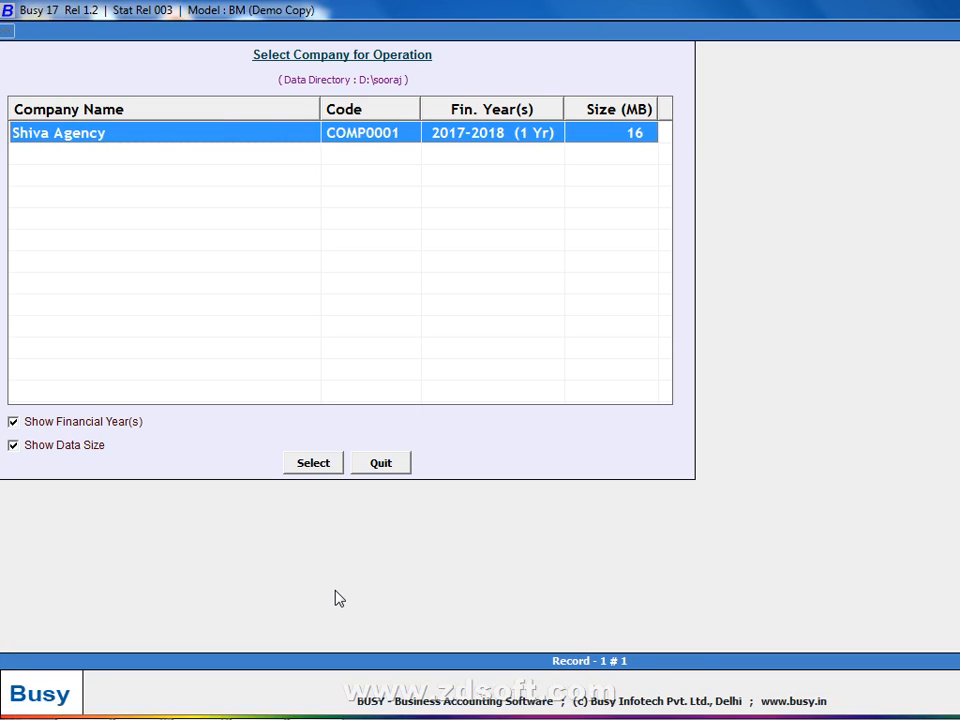
key(Escape)
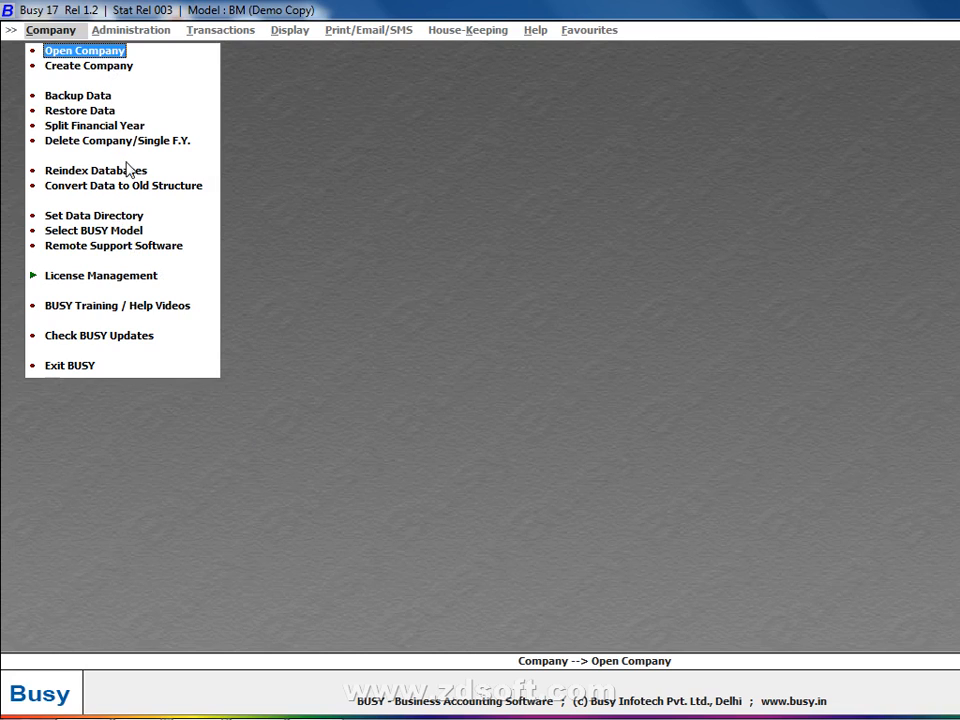
click(130, 215)
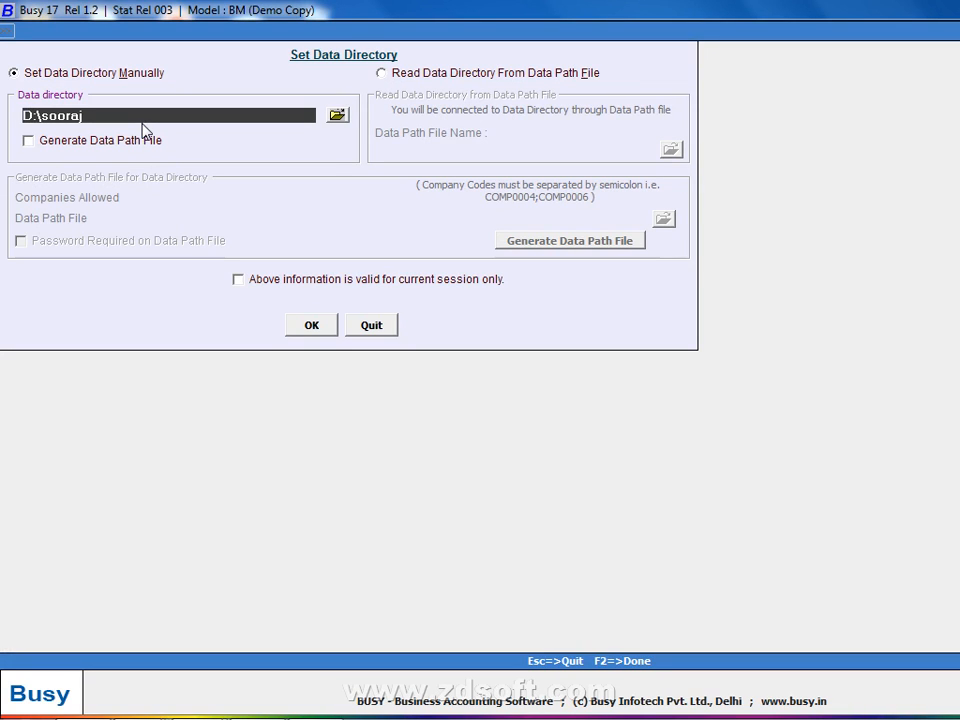
key(F2)
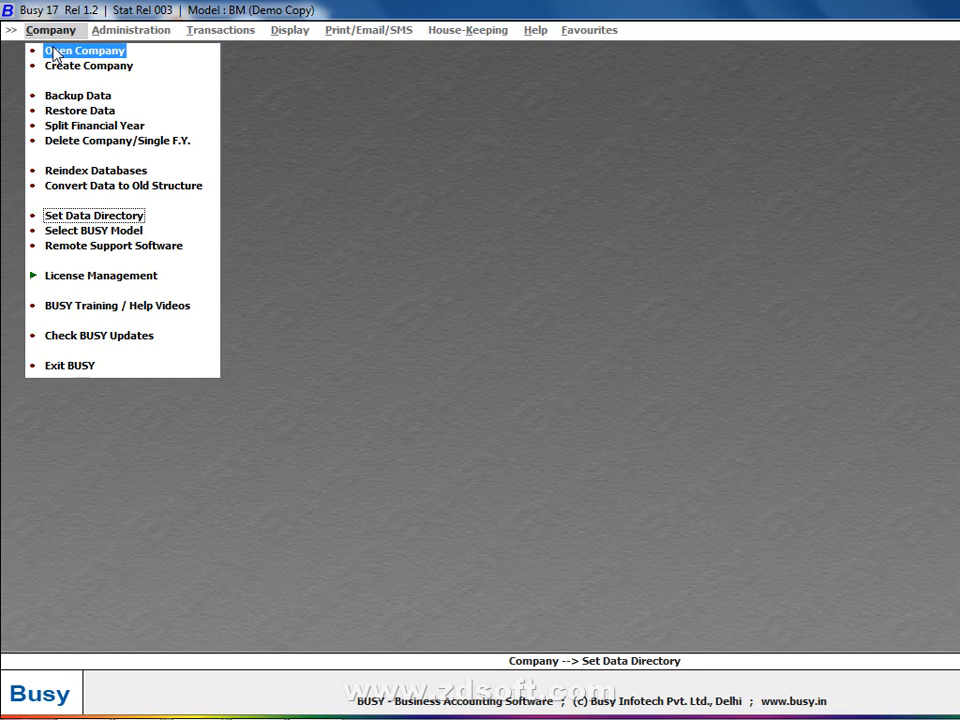
click(30, 48)
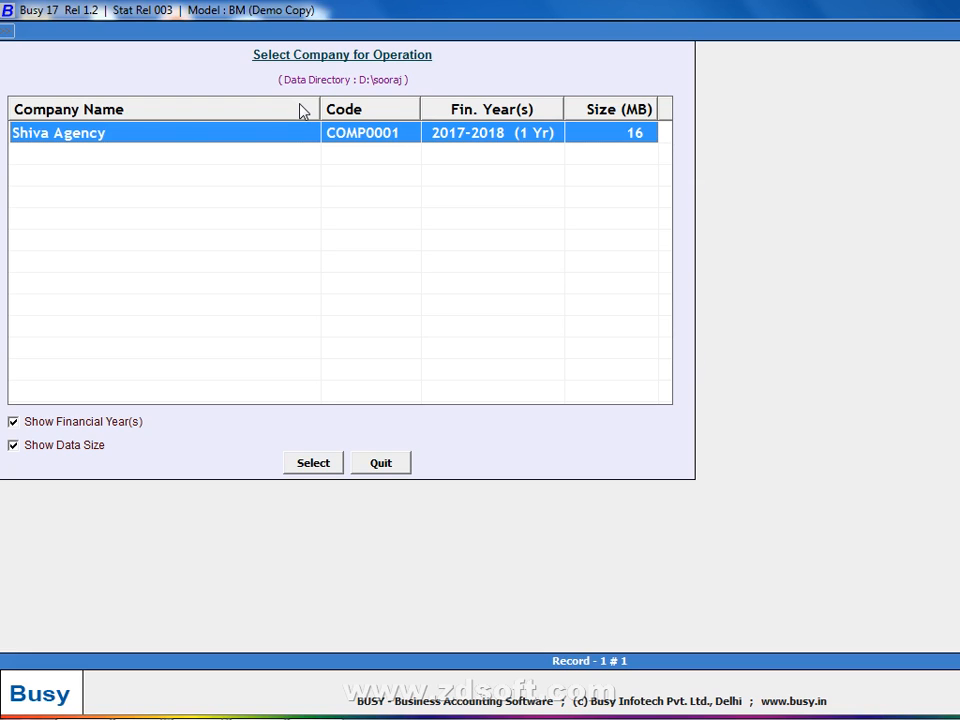
- Change the data directory from D:\sooraj to Local Disk D:\
key(Escape)
click(115, 216)
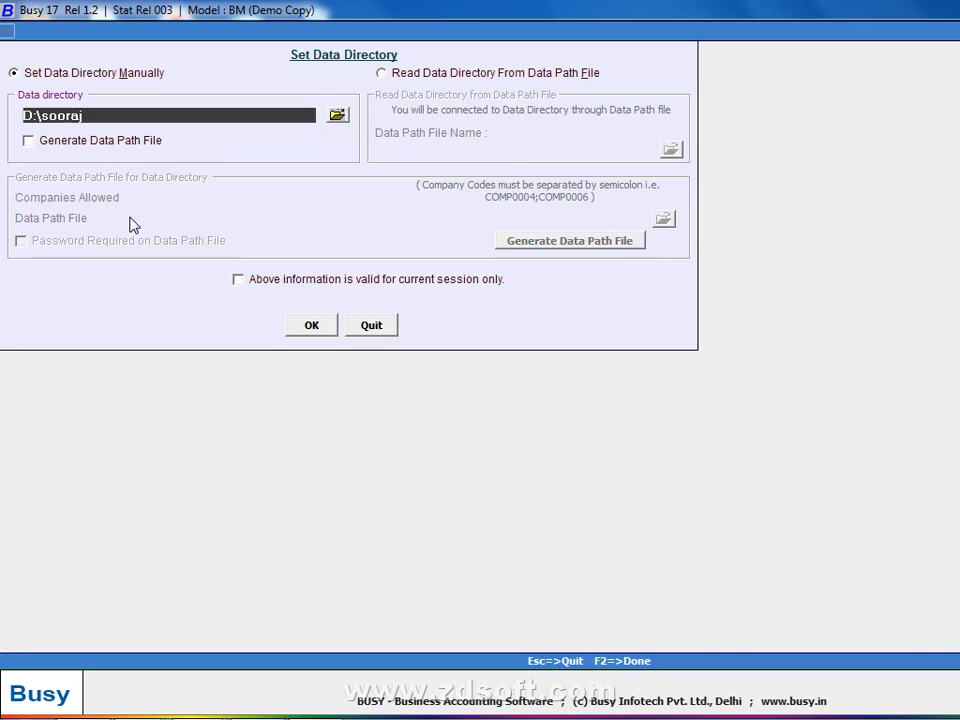
drag(95, 115, 2, 115)
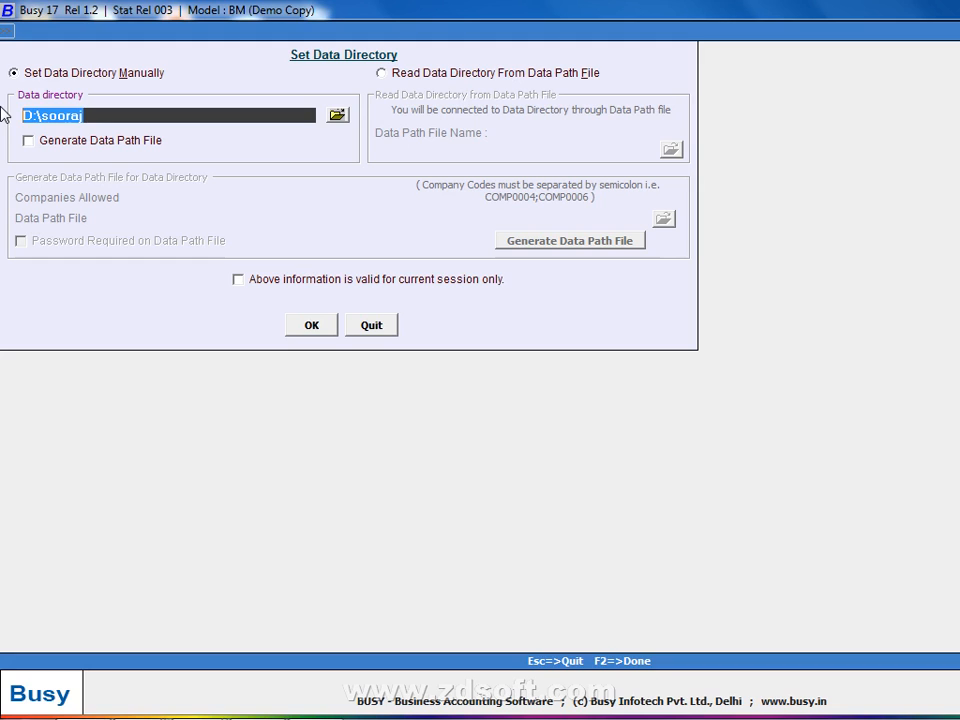
click(337, 115)
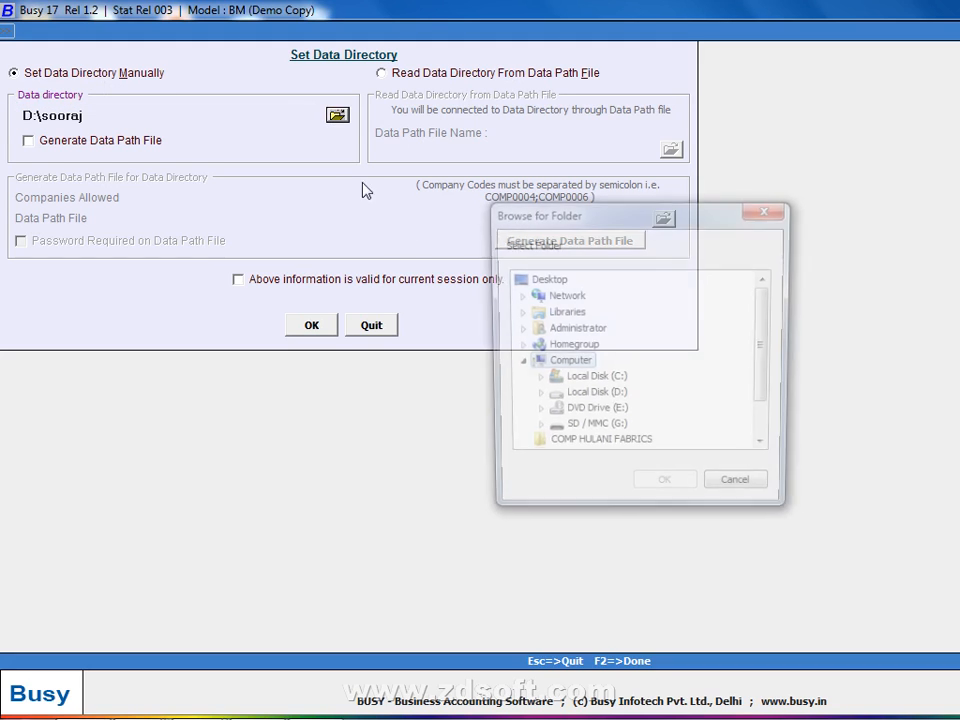
click(582, 397)
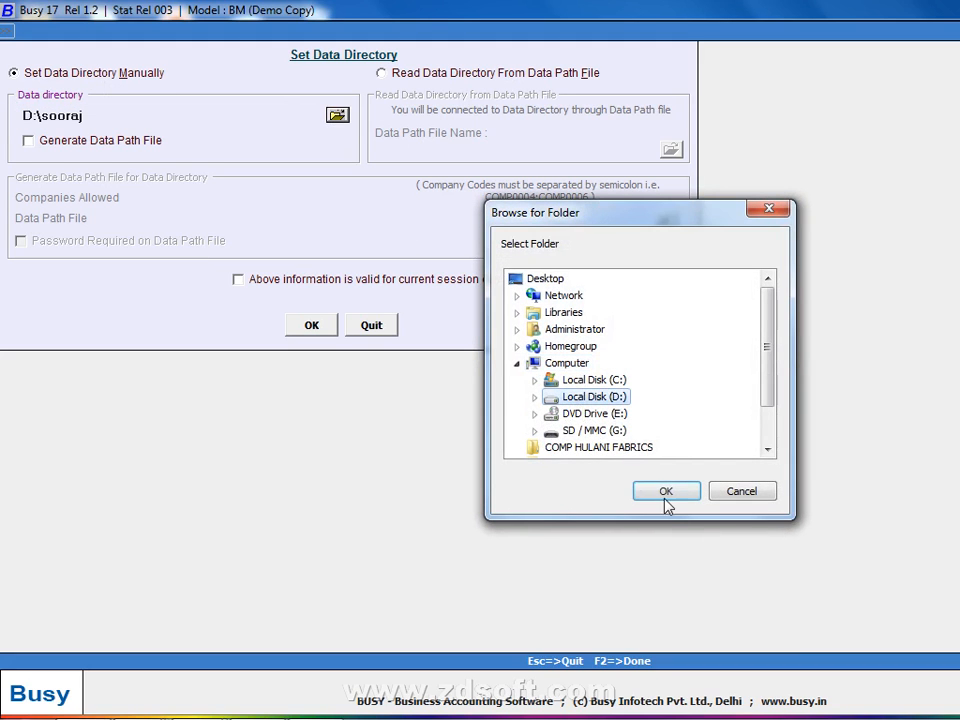
click(666, 491)
click(79, 116)
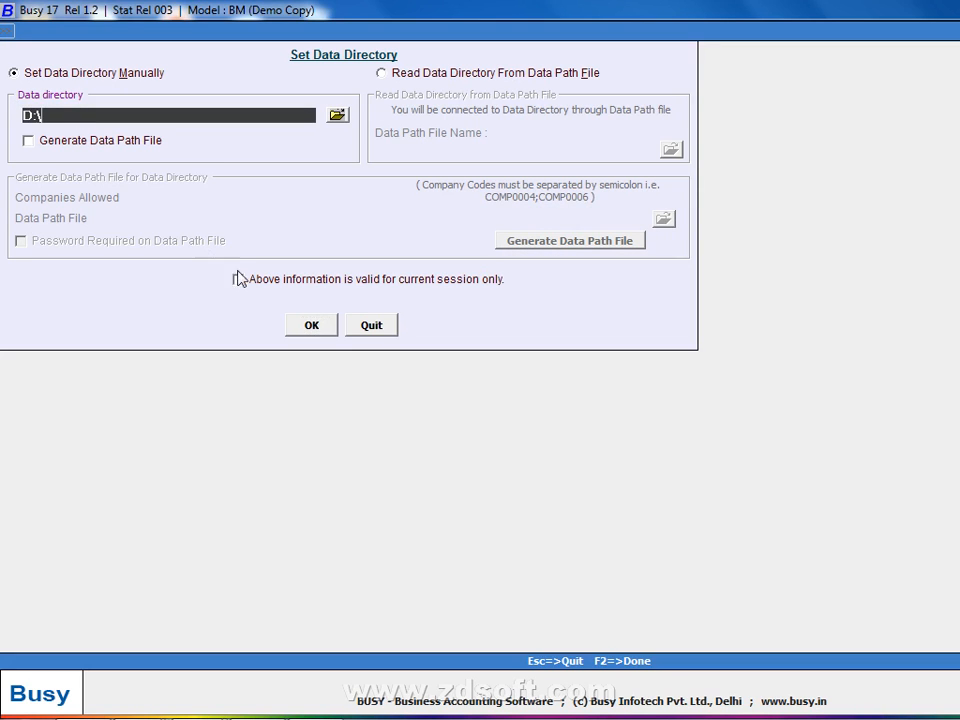
click(306, 326)
- View the D:\ company list showing MOHTA TEXTILE AGENCY, then exit BUSY to the desktop
click(118, 49)
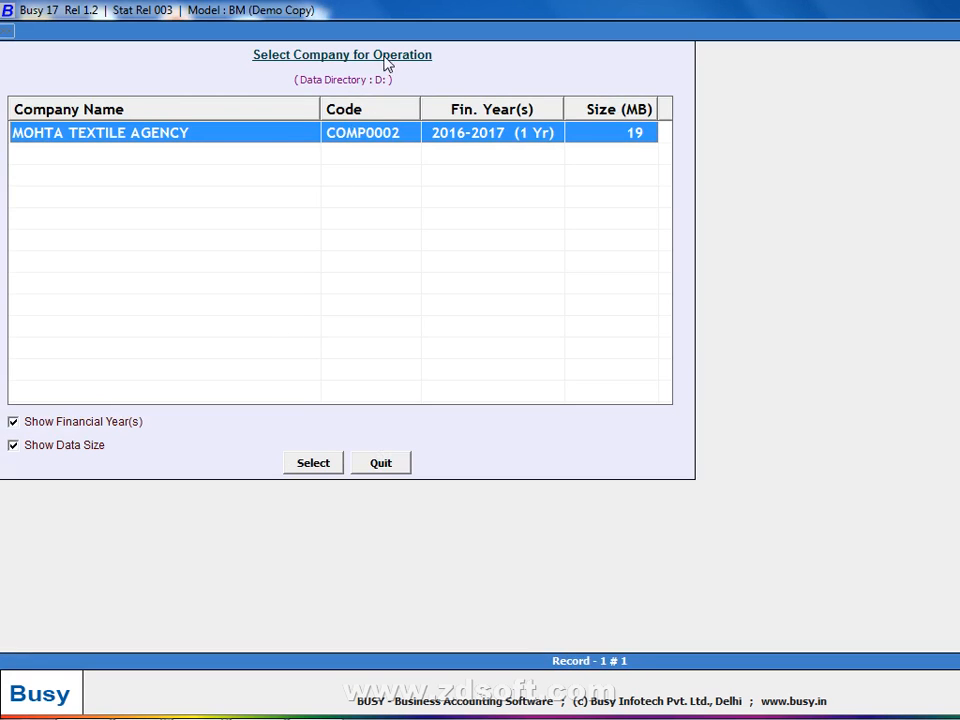
click(378, 465)
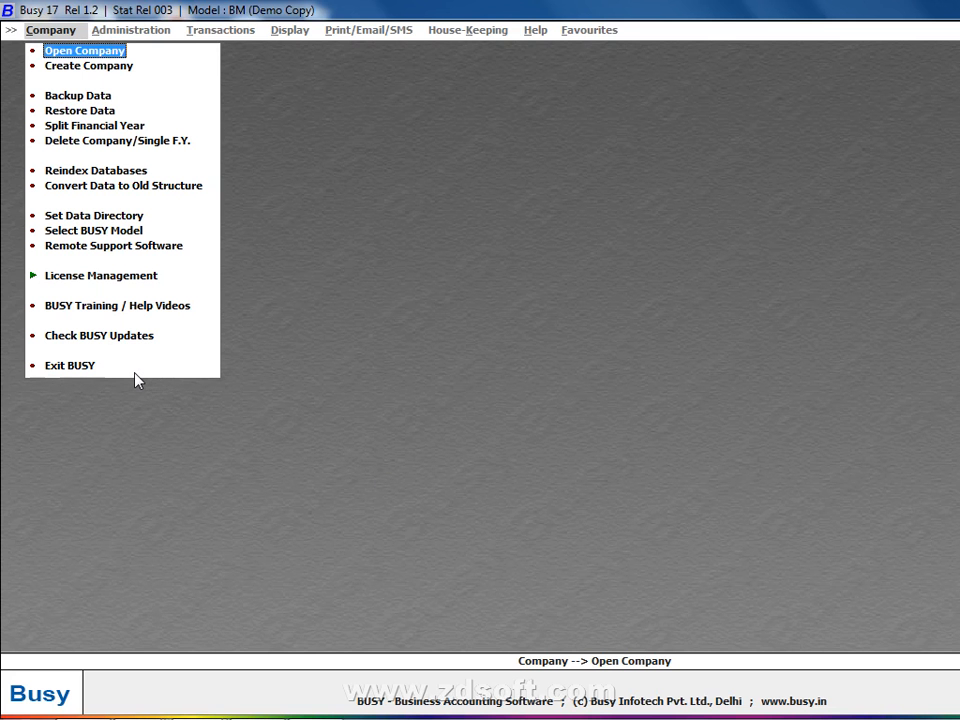
click(86, 364)
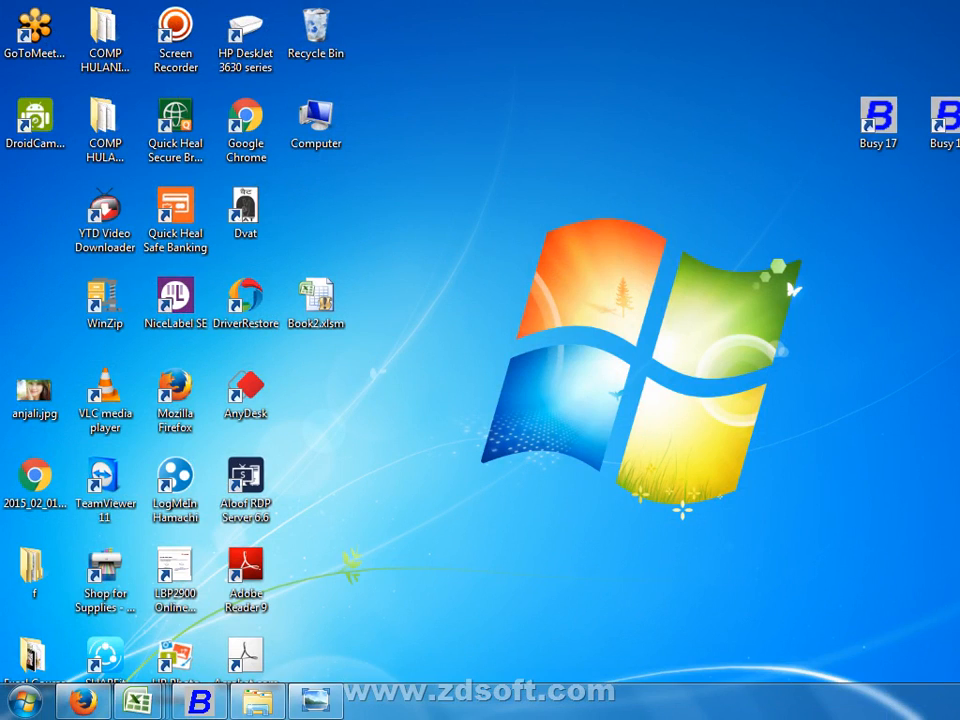